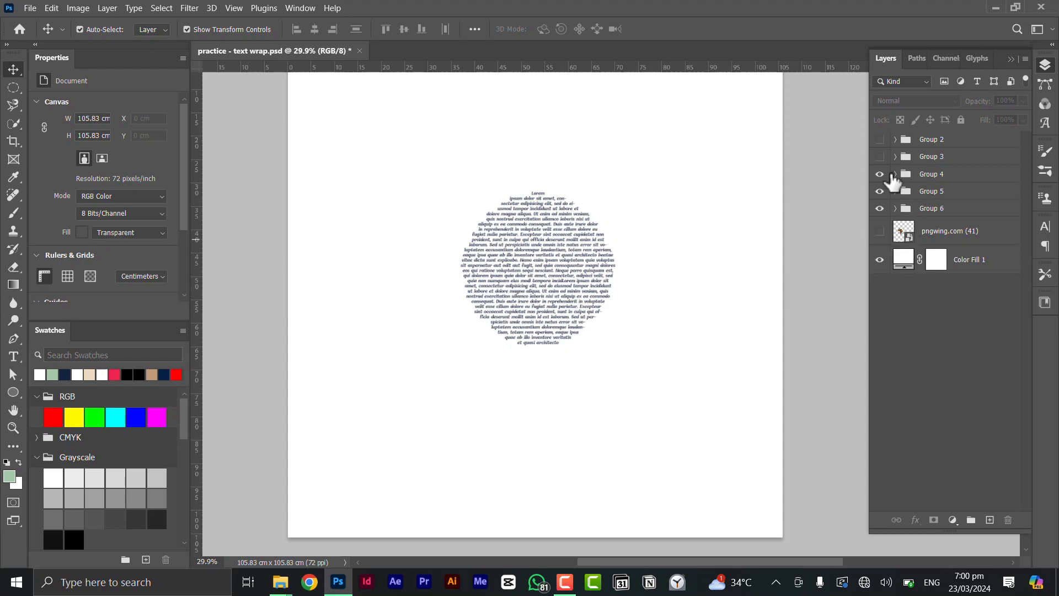
# Hide Groups 4 and 5, leaving Group 6's wrapped-text shape visible, and start a new document
pyautogui.click(879, 174)
pyautogui.scroll(-2, 611, 280)
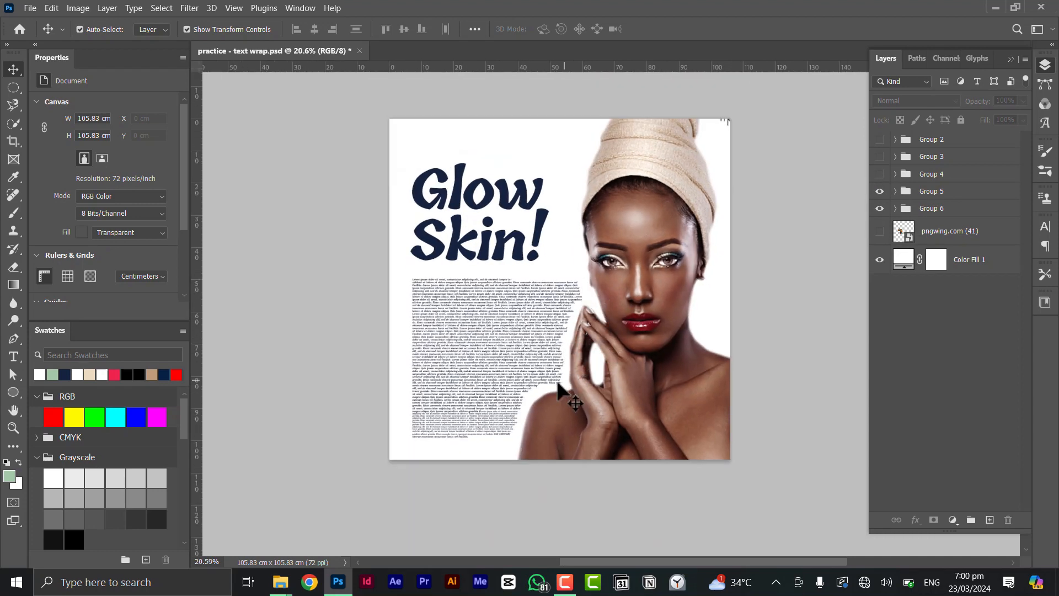
pyautogui.click(880, 191)
pyautogui.scroll(3, 546, 281)
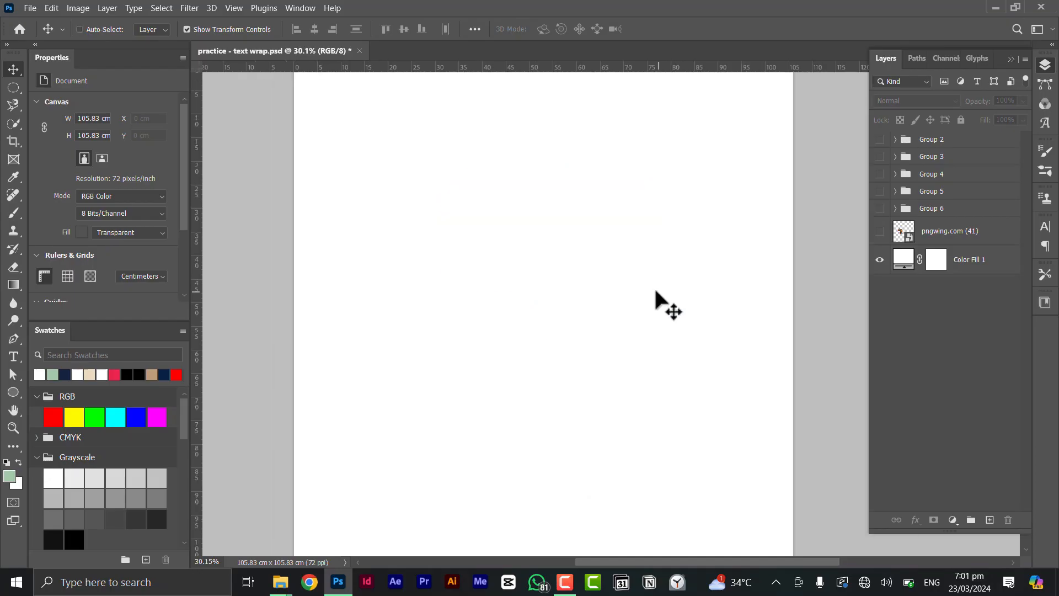
pyautogui.hotkey('ctrl', 'n')
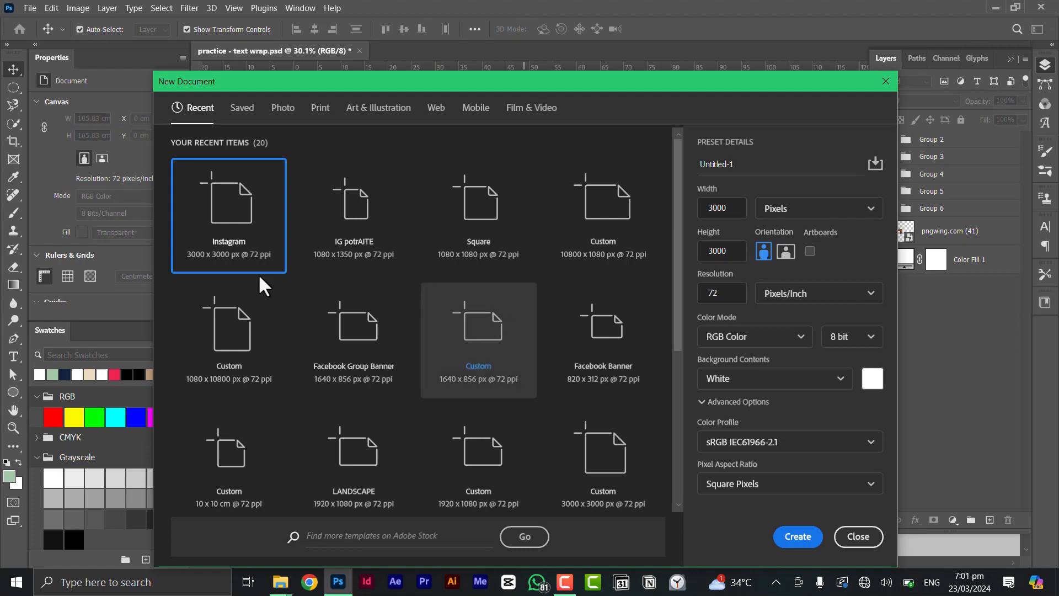
# Create a 3000 × 3000 px document from the Instagram preset and shift the canvas view left
pyautogui.click(276, 257)
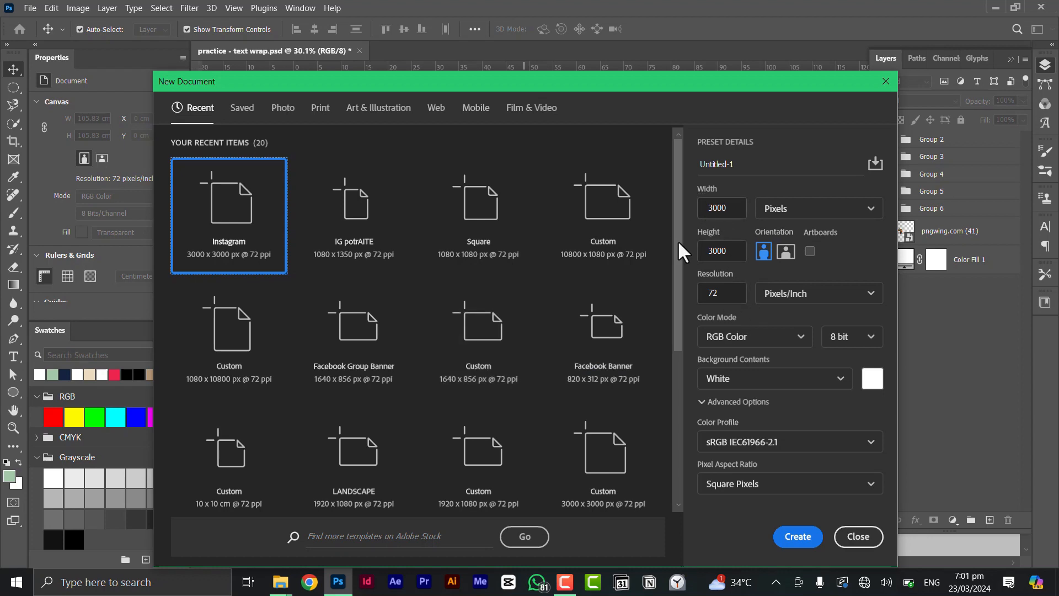
pyautogui.click(803, 538)
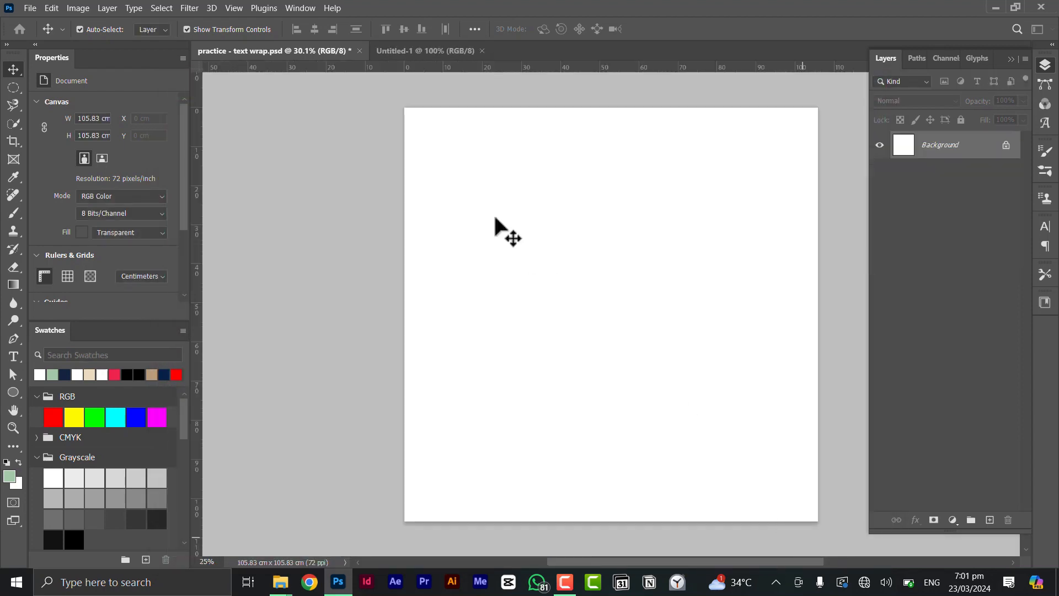
pyautogui.scroll(-2, 501, 225)
pyautogui.scroll(2, 565, 264)
pyautogui.moveTo(625, 259); pyautogui.dragTo(548, 259)
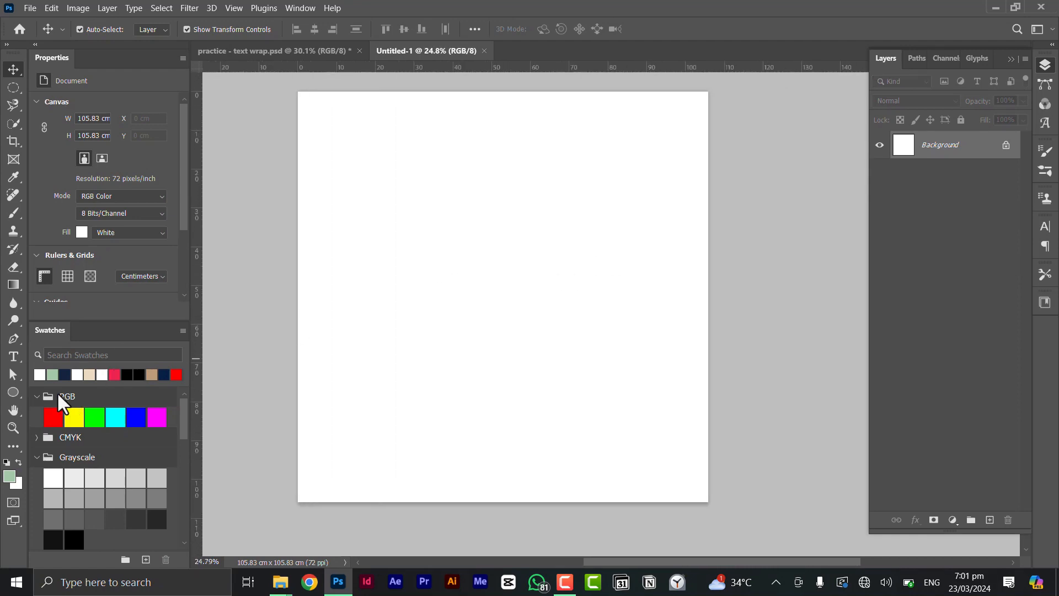
# Select the Ellipse Tool set to Path mode
pyautogui.click(11, 393)
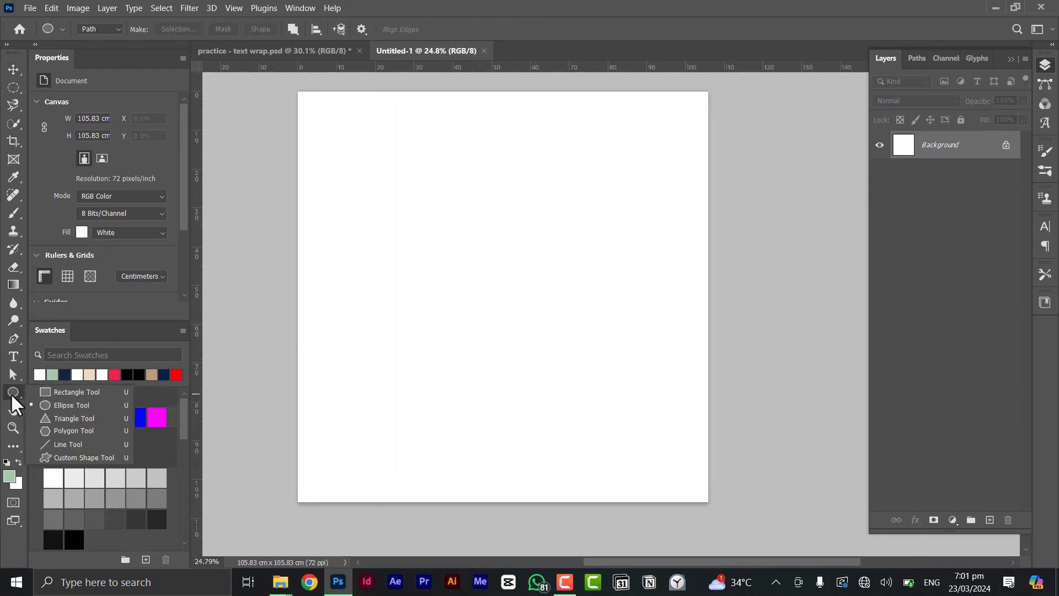
pyautogui.click(65, 404)
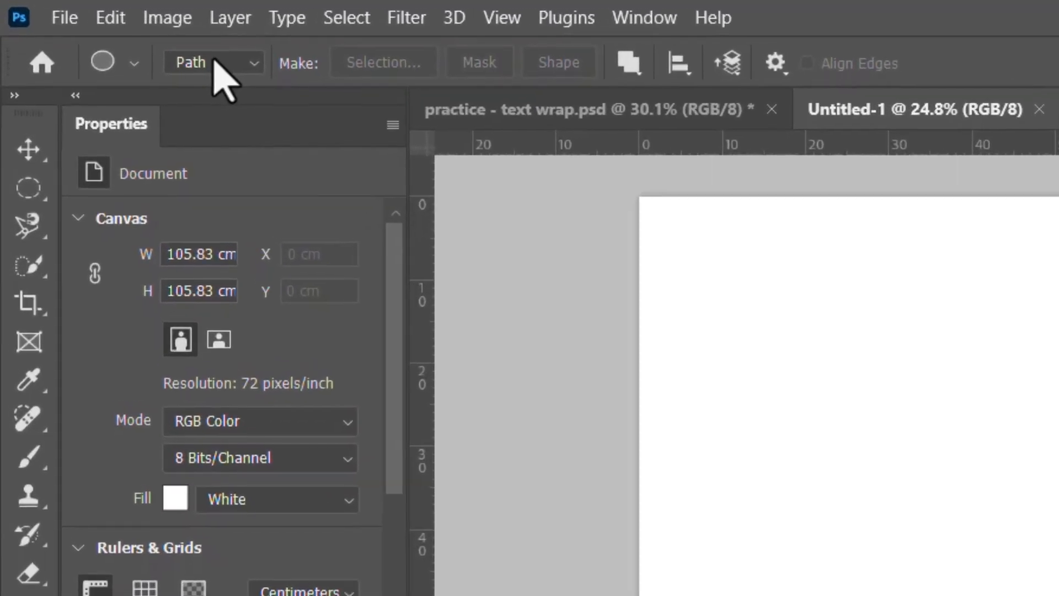
pyautogui.click(100, 30)
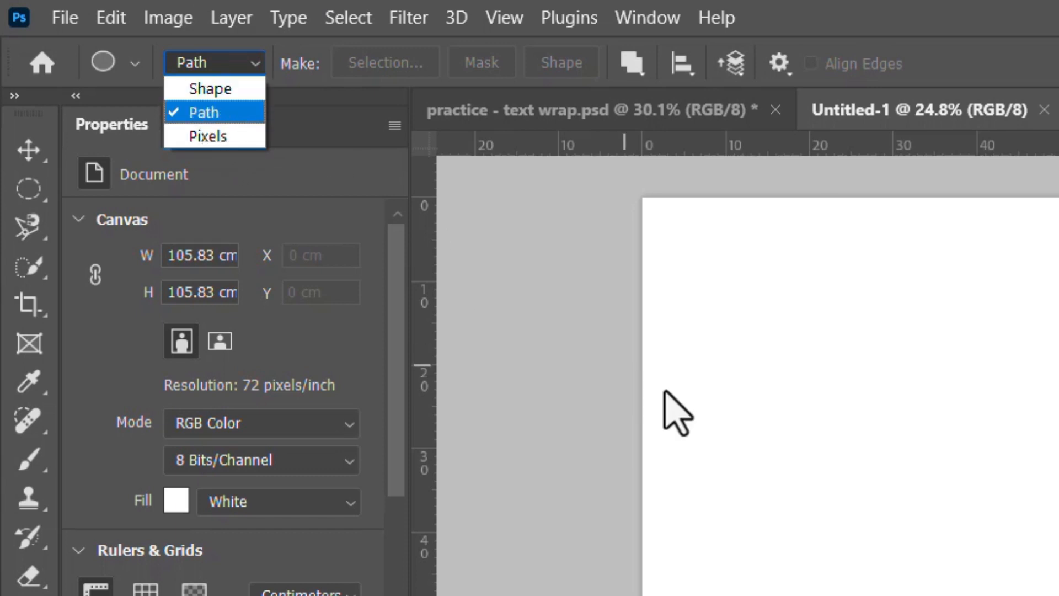
pyautogui.click(225, 115)
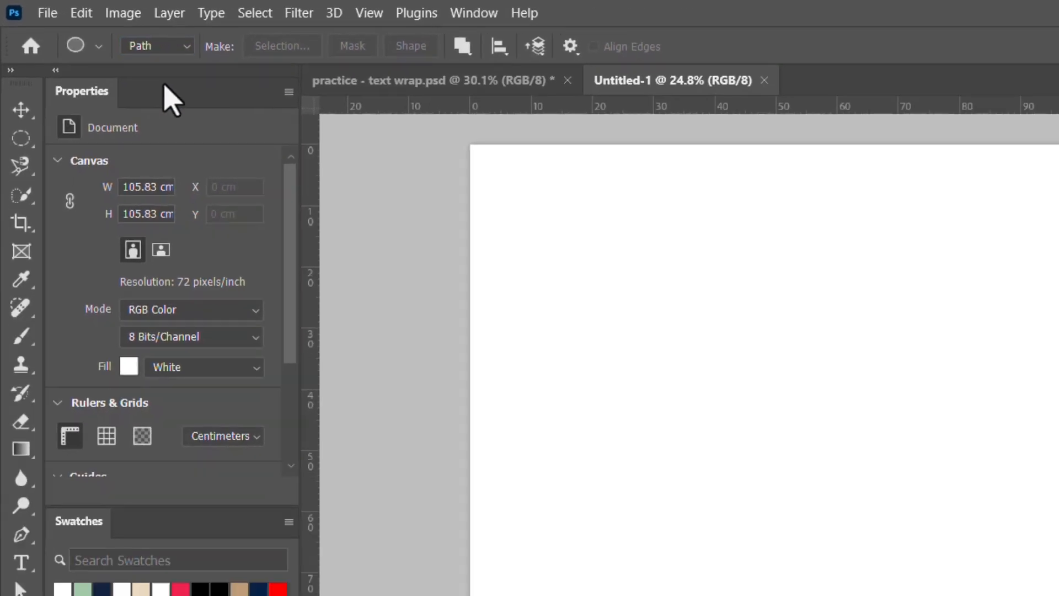
# Draw a 45.23 cm circle path near the middle of the canvas
pyautogui.moveTo(411, 222); pyautogui.dragTo(570, 403)
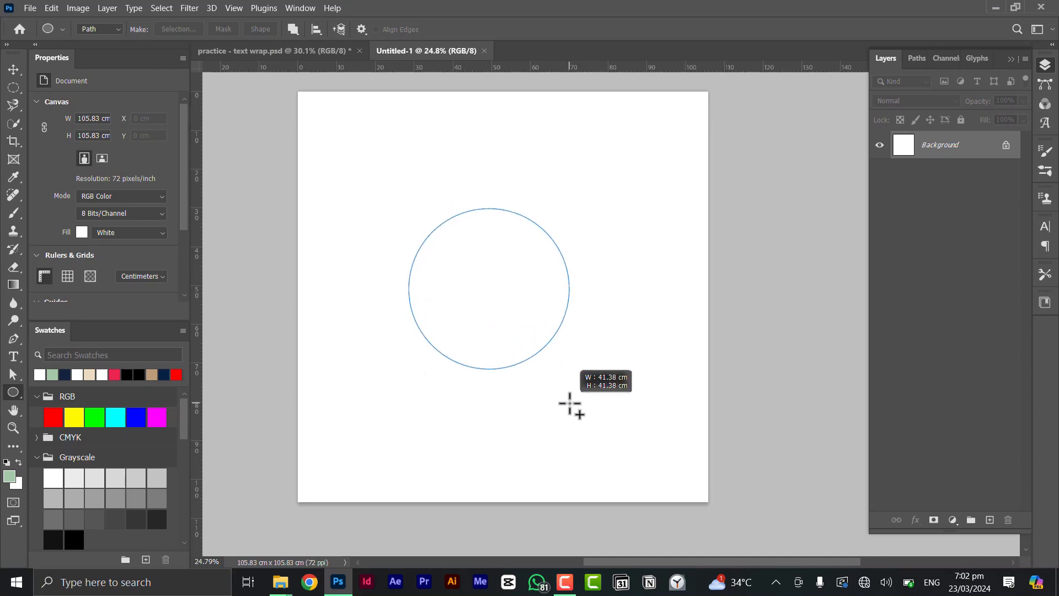
pyautogui.moveTo(570, 404); pyautogui.dragTo(423, 302)
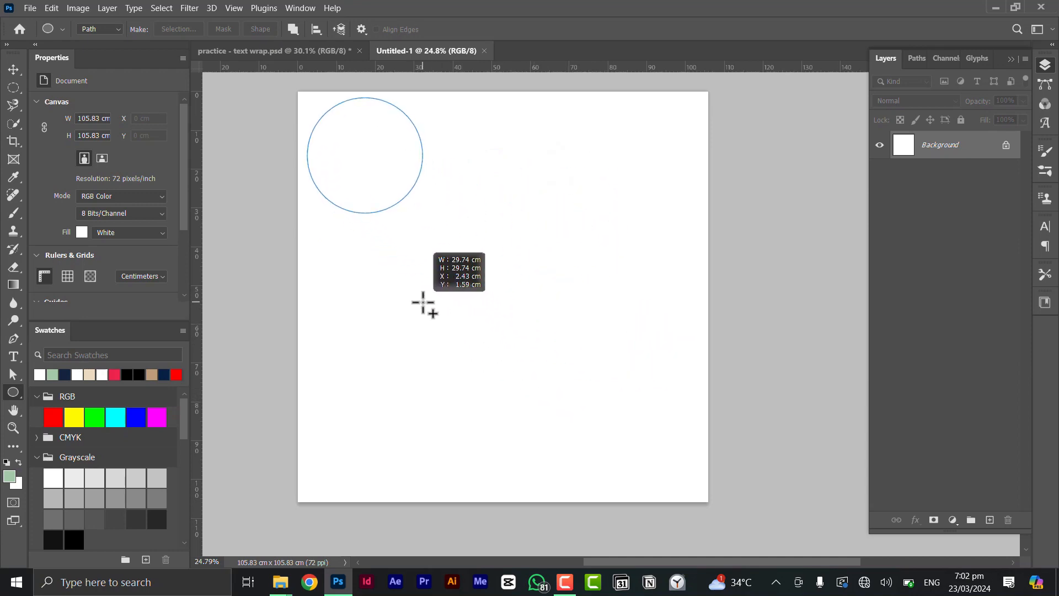
pyautogui.moveTo(423, 302); pyautogui.dragTo(610, 450)
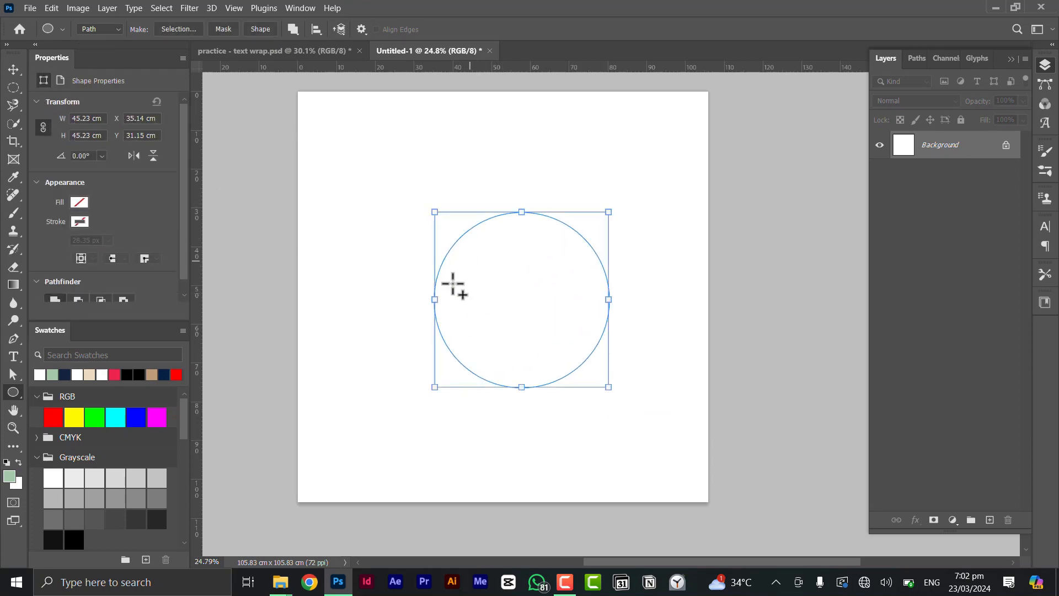
# Add Lorem ipsum text along the circle path at 110 pt Tillana Bold and commit it
pyautogui.click(15, 357)
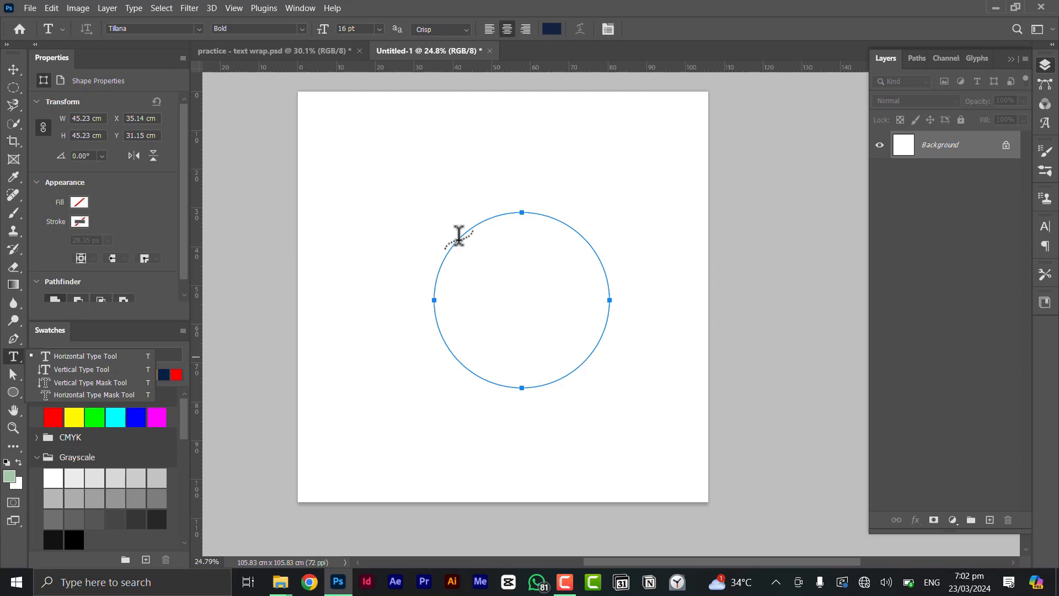
pyautogui.scroll(4, 459, 234)
pyautogui.scroll(-2, 459, 235)
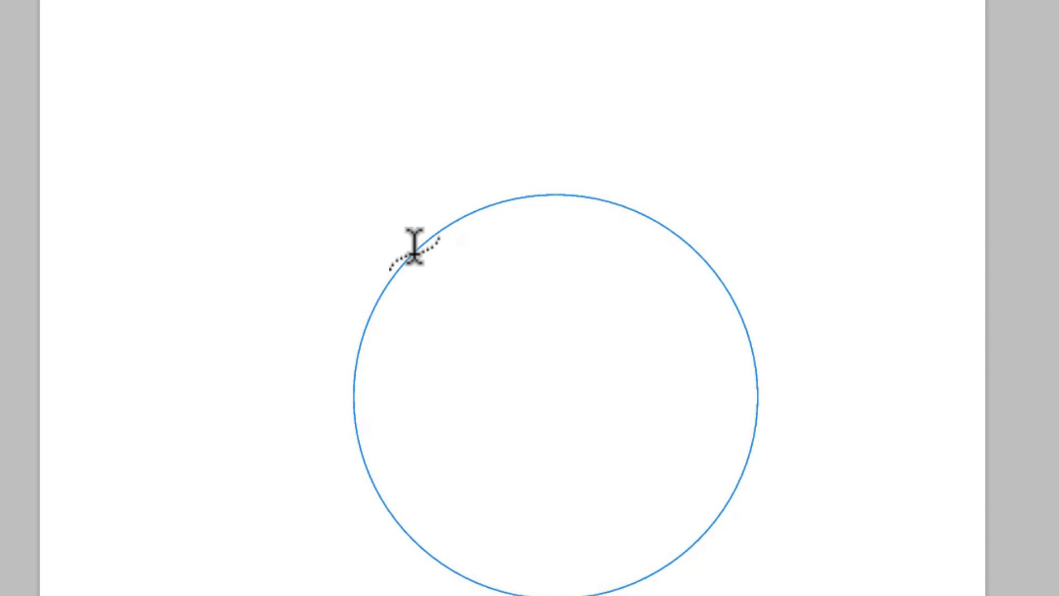
pyautogui.click(414, 251)
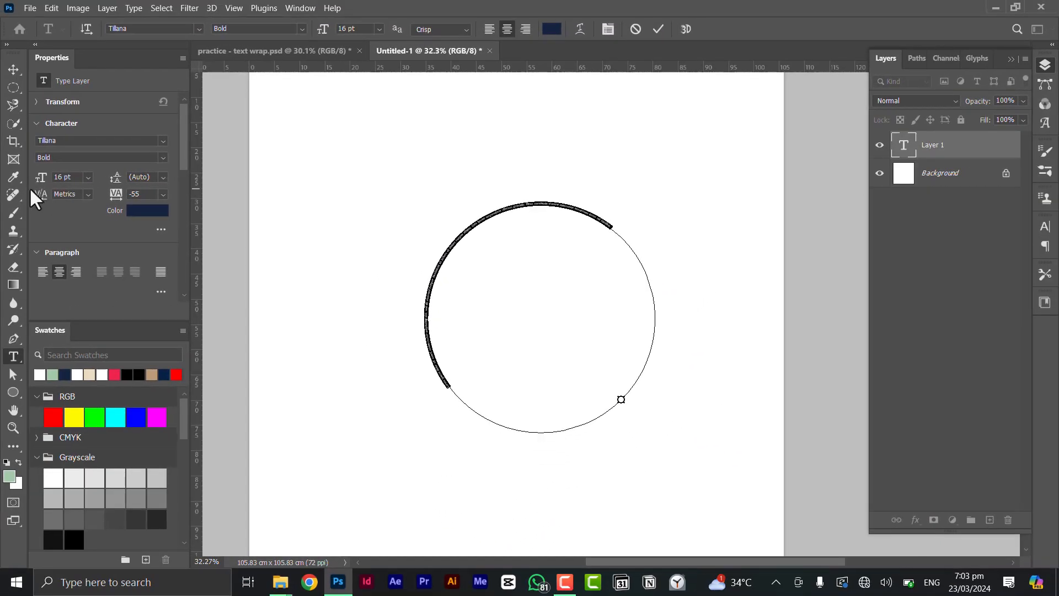
pyautogui.moveTo(43, 184); pyautogui.dragTo(108, 202)
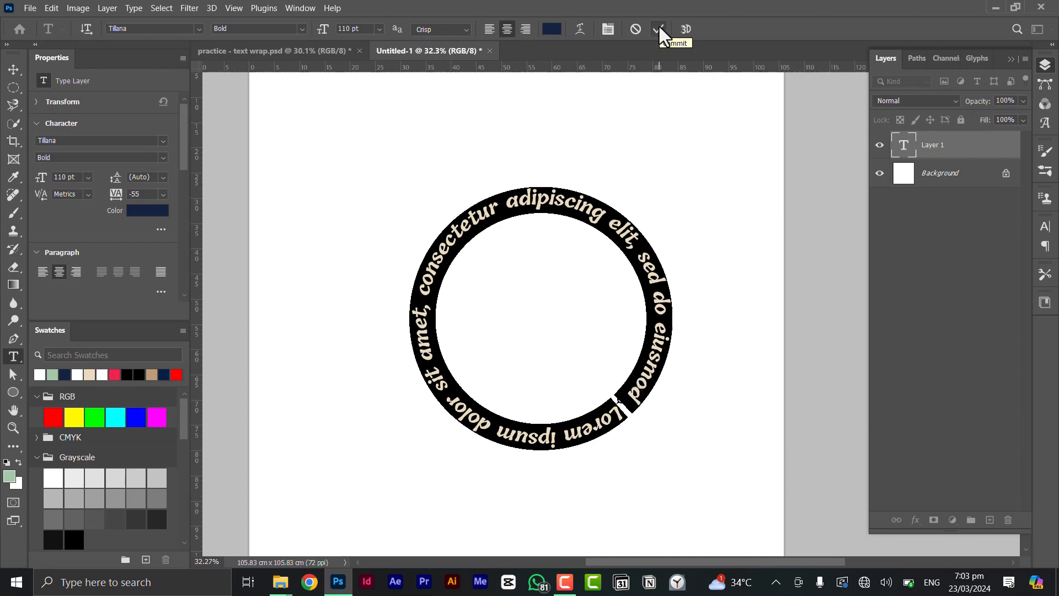
pyautogui.click(570, 444)
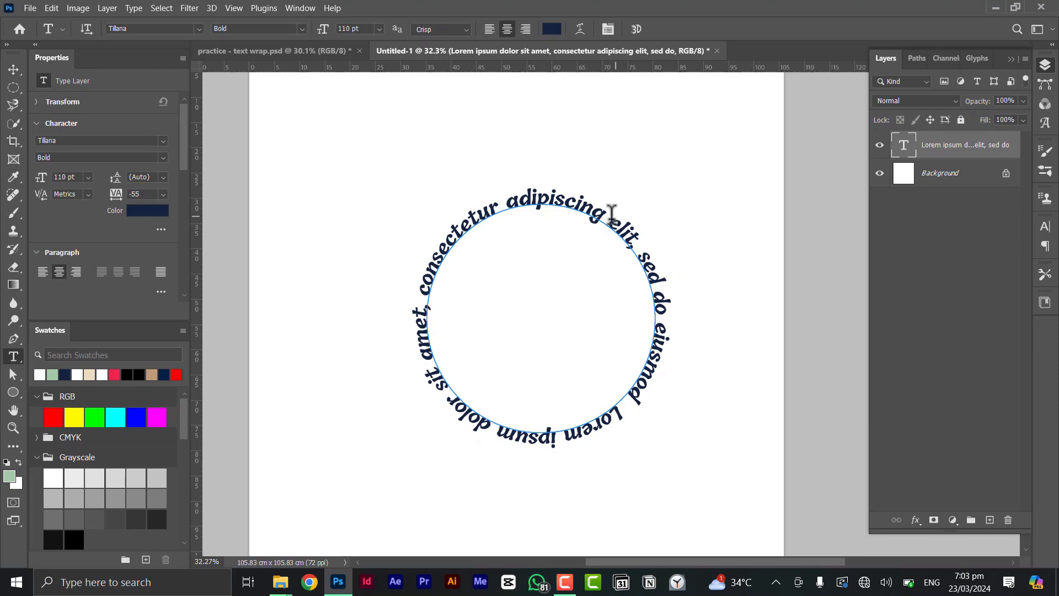
# Alt-drag a copy of the circular text ring to the left with the Move Tool
pyautogui.click(10, 73)
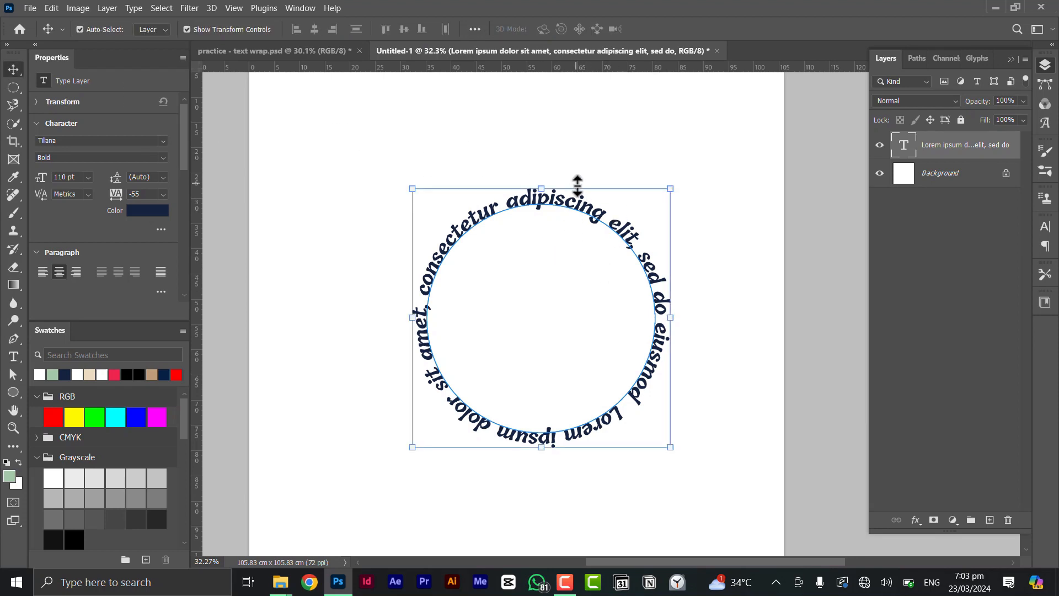
pyautogui.moveTo(598, 220); pyautogui.dragTo(294, 211)
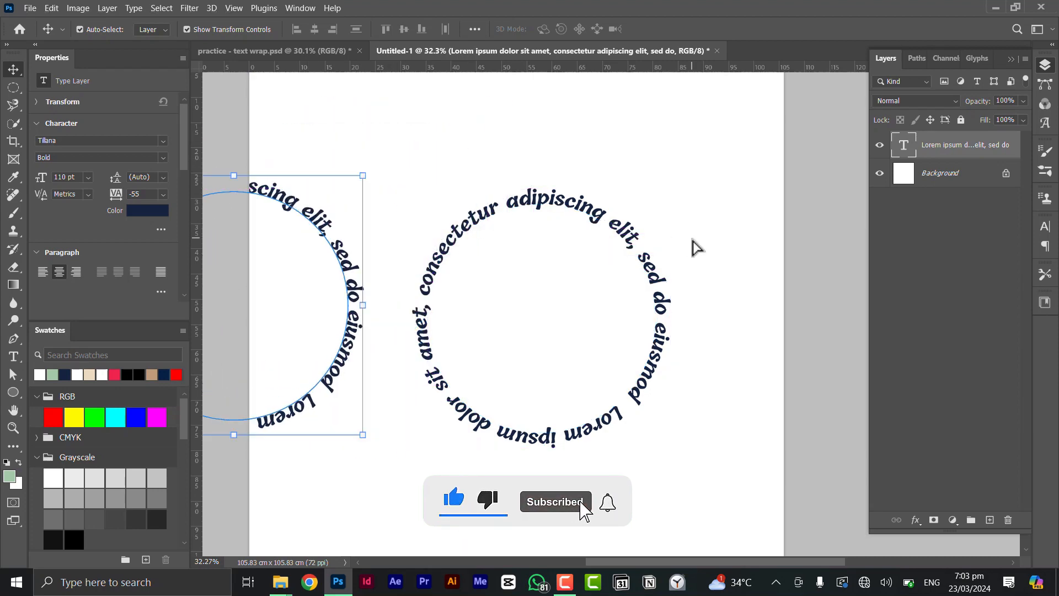
pyautogui.click(588, 224)
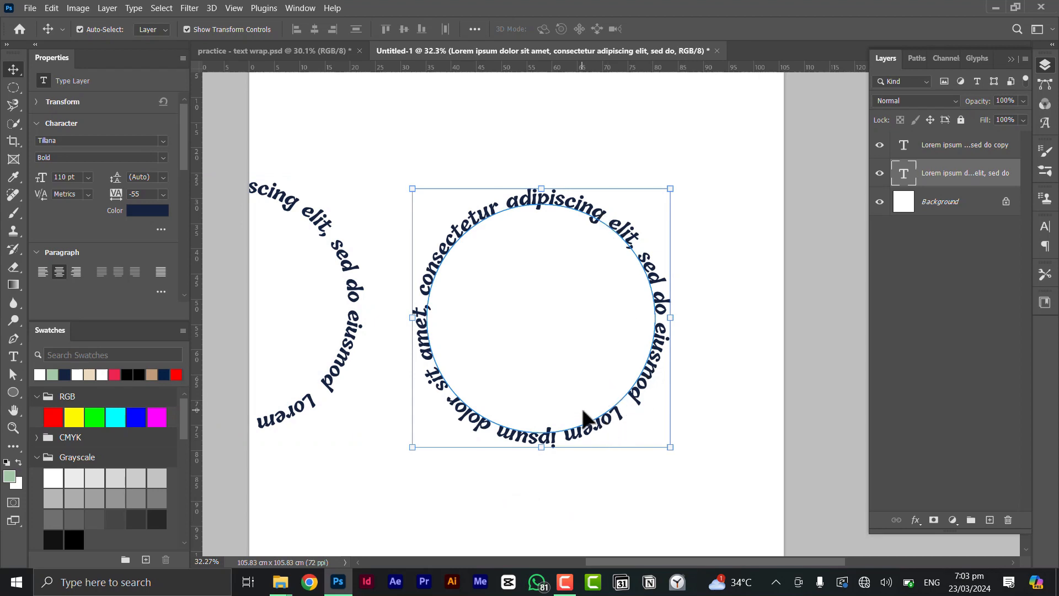
# Open the original ring's text for editing and zoom in
pyautogui.scroll(1, 590, 422)
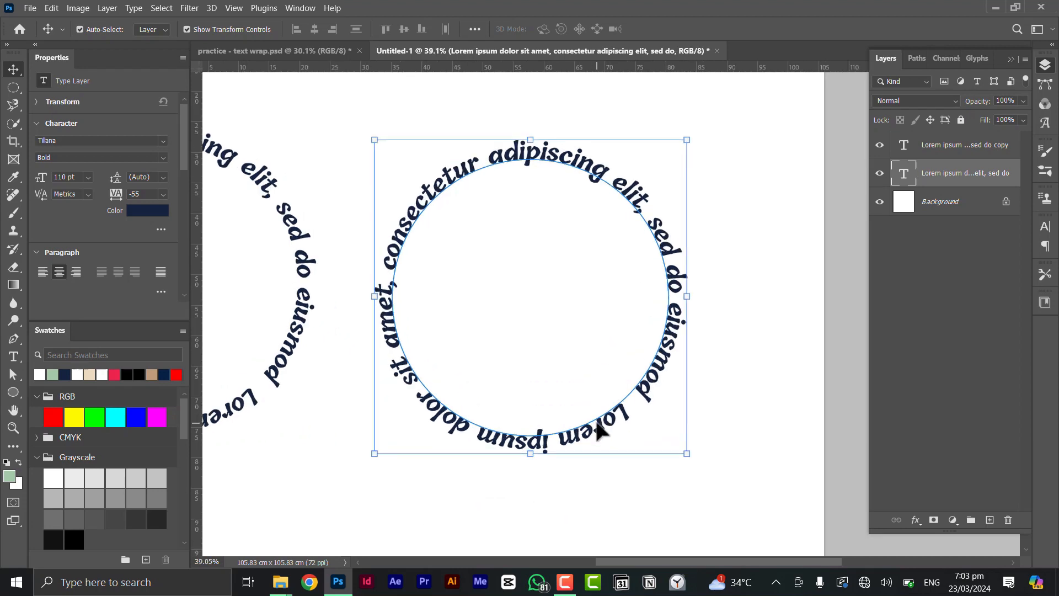
pyautogui.doubleClick(597, 422)
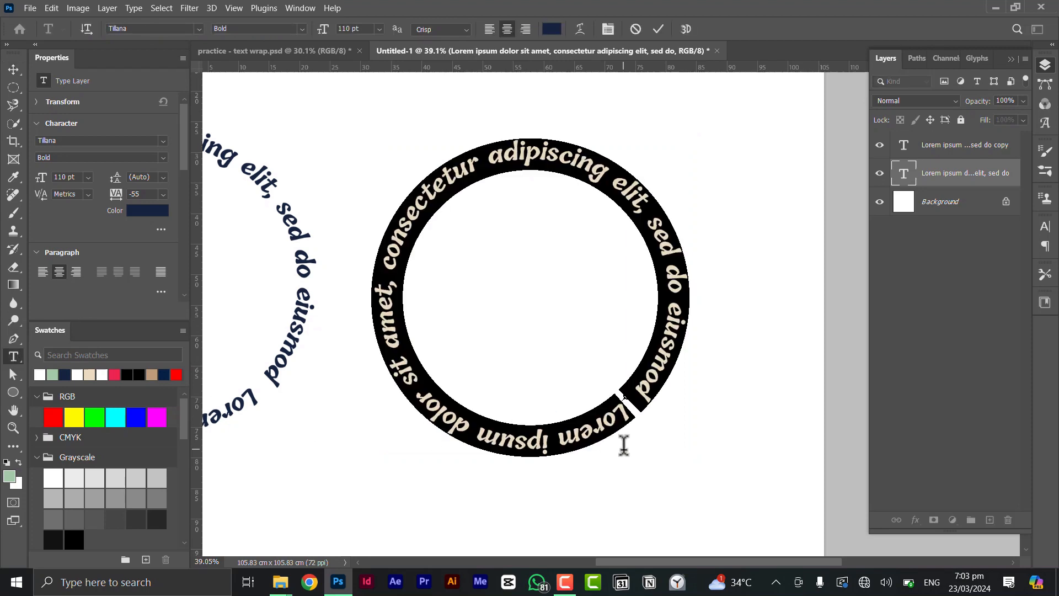
pyautogui.scroll(2, 625, 400)
pyautogui.scroll(3, 633, 389)
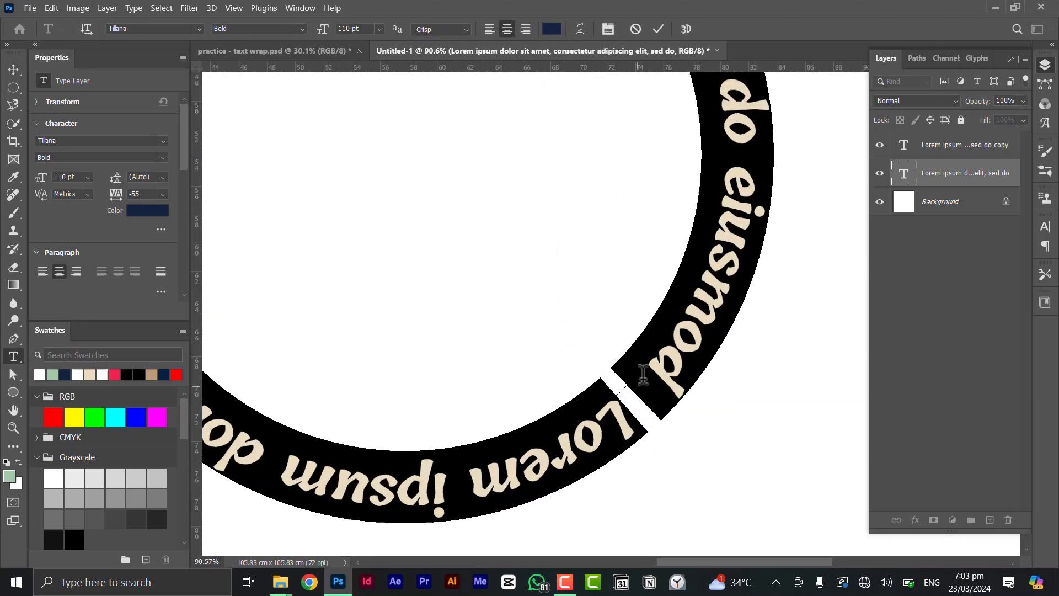
# Flip the ring text inside and back out, then slide its start so 'Lorem ipsum' begins at left
pyautogui.click(634, 390)
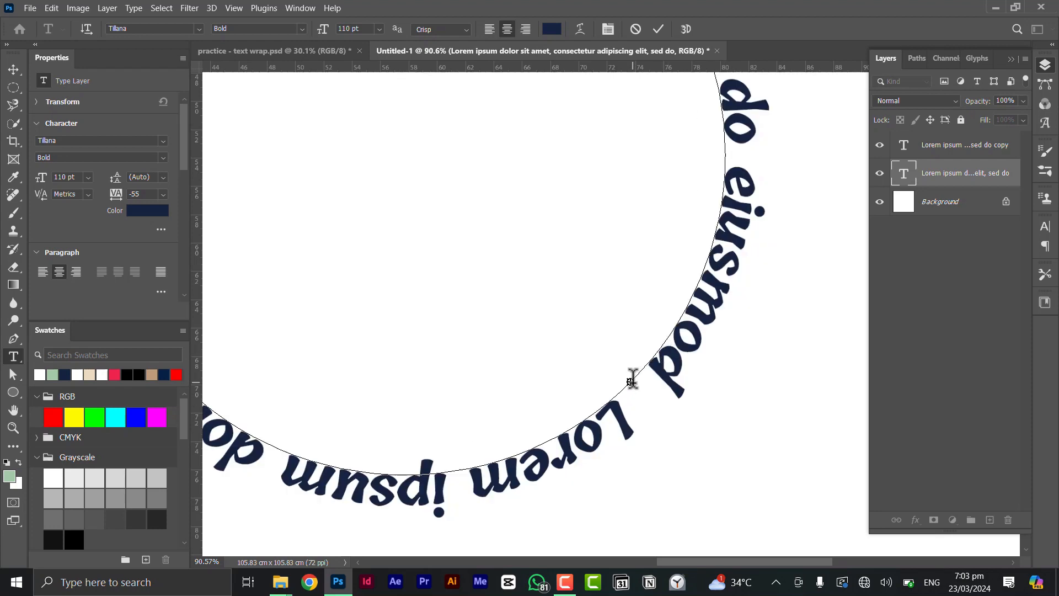
pyautogui.click(721, 285)
pyautogui.press('ctrl')
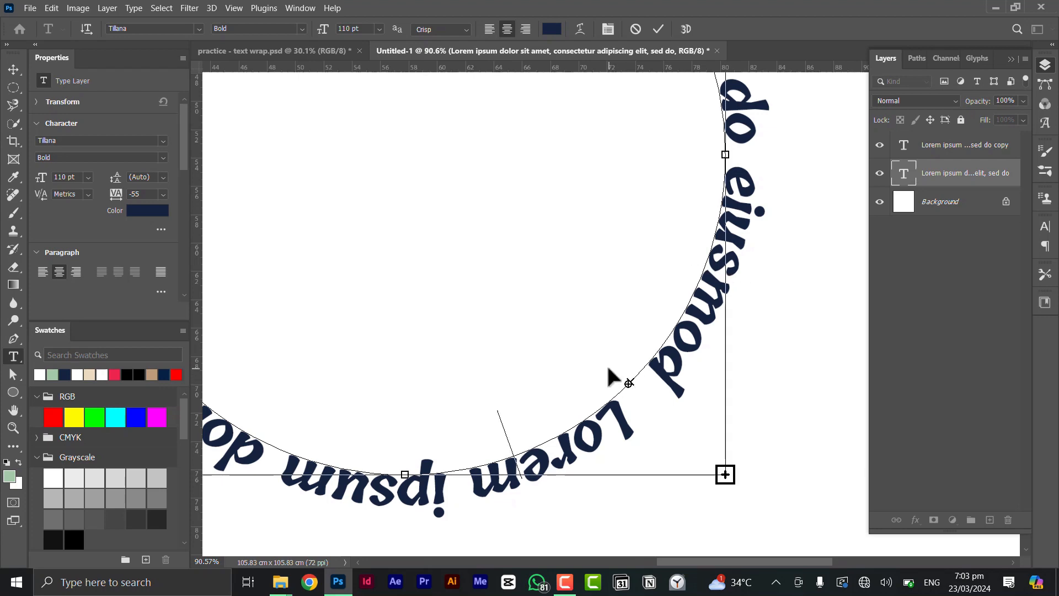
pyautogui.keyDown('ctrl'); pyautogui.click(606, 367); pyautogui.keyUp('ctrl')
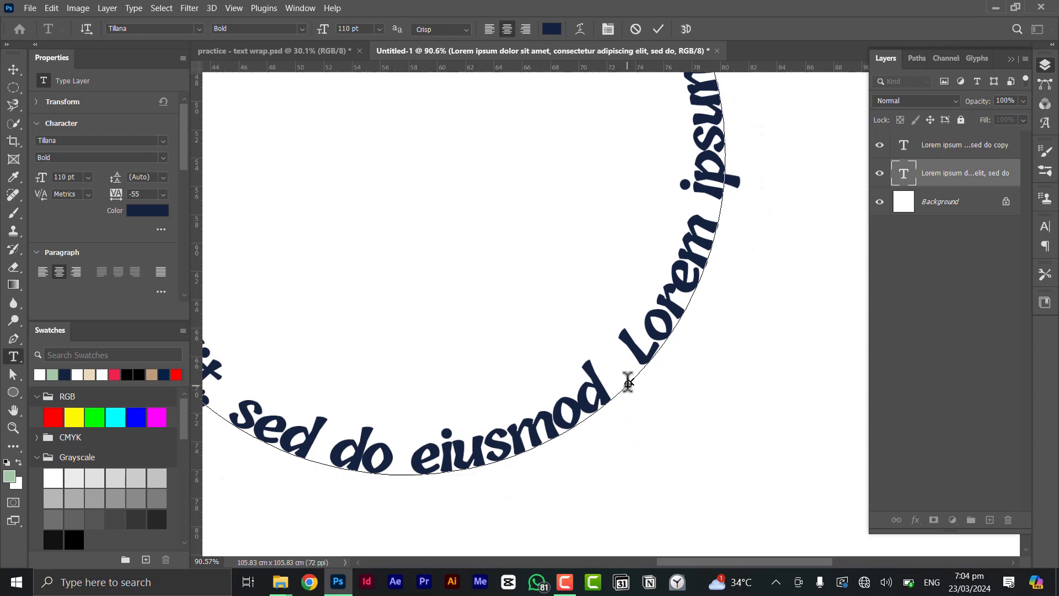
pyautogui.keyDown('ctrl'); pyautogui.click(649, 402); pyautogui.keyUp('ctrl')
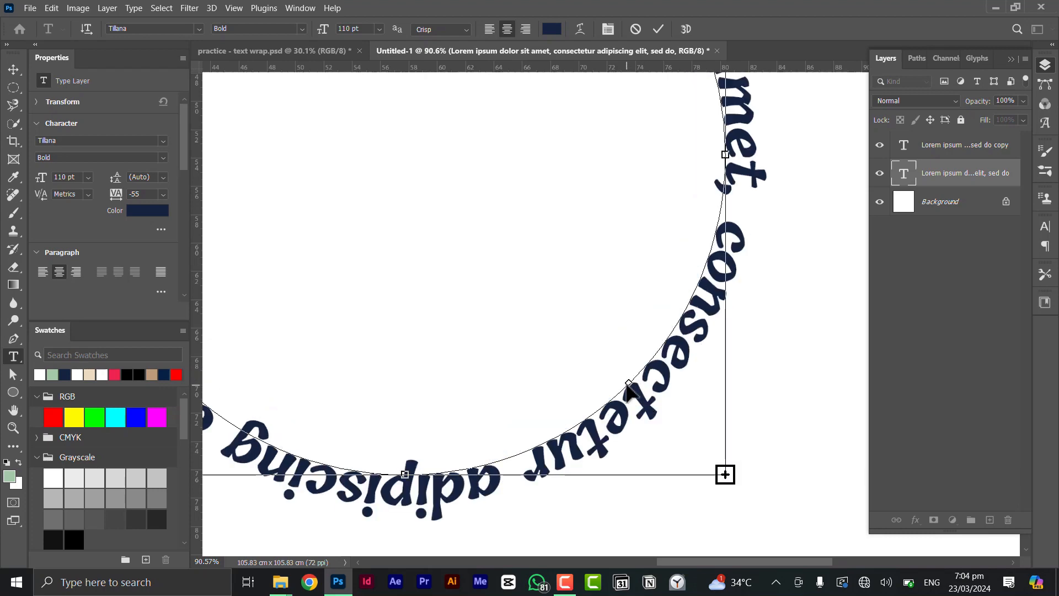
pyautogui.moveTo(628, 386); pyautogui.dragTo(604, 362)
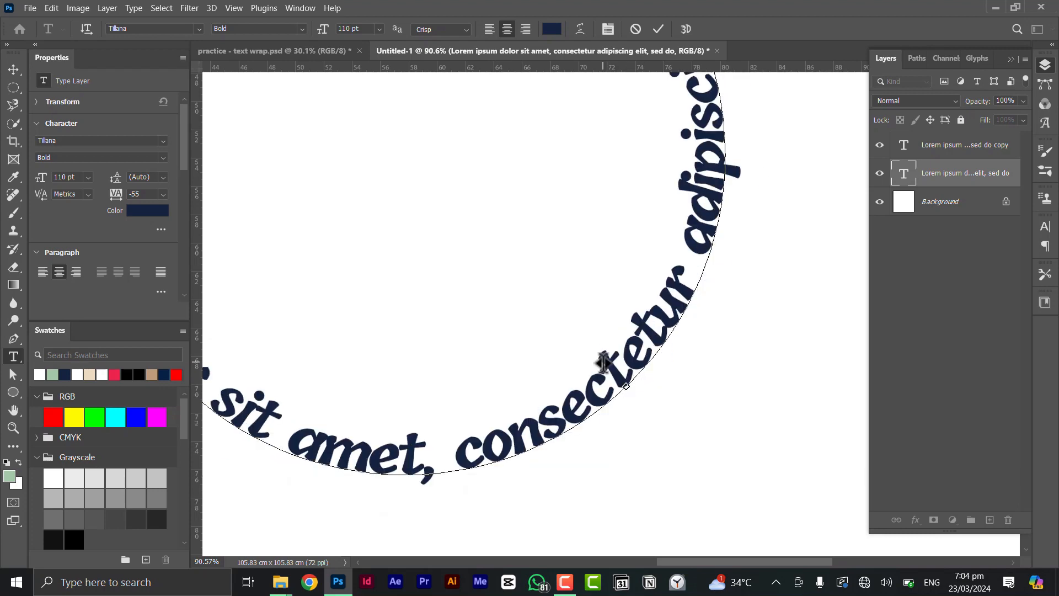
pyautogui.scroll(-5, 600, 356)
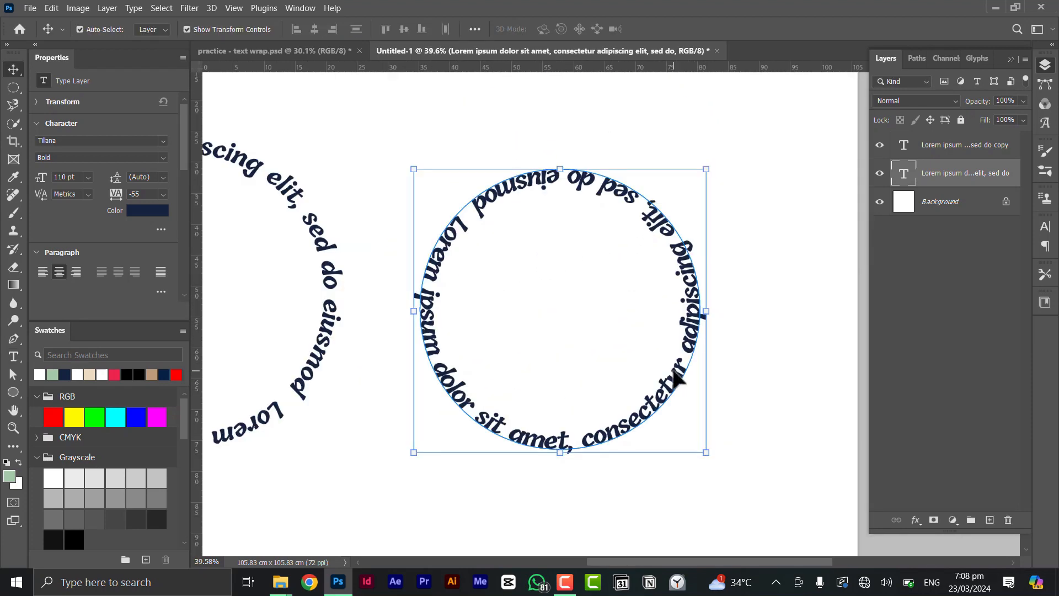
# Replace the ring's Lorem ipsum text with 'HAPPY BIRTHDAY'
pyautogui.doubleClick(675, 372)
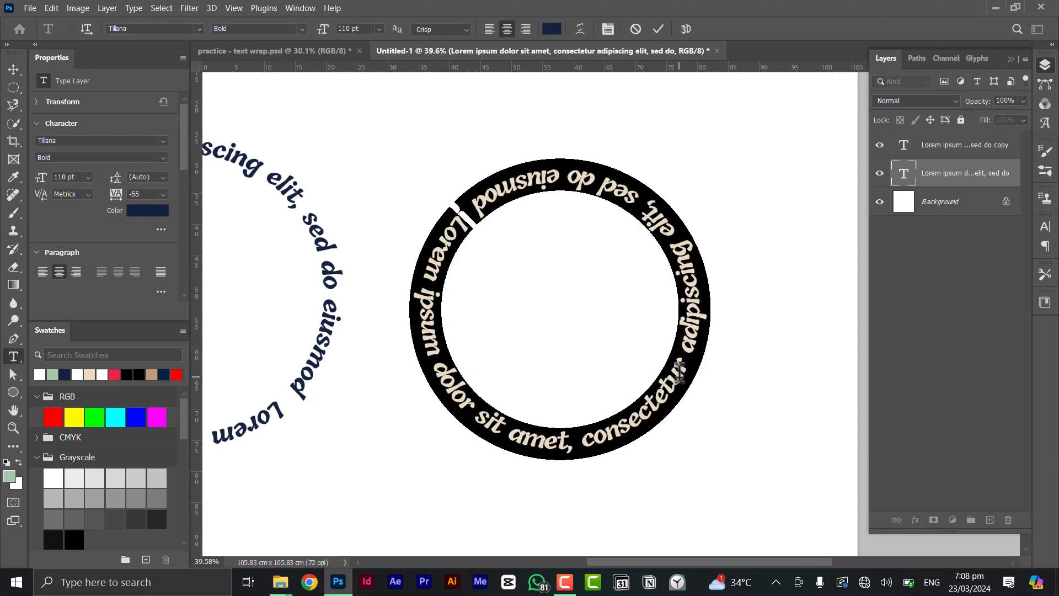
pyautogui.press('BackSpace')
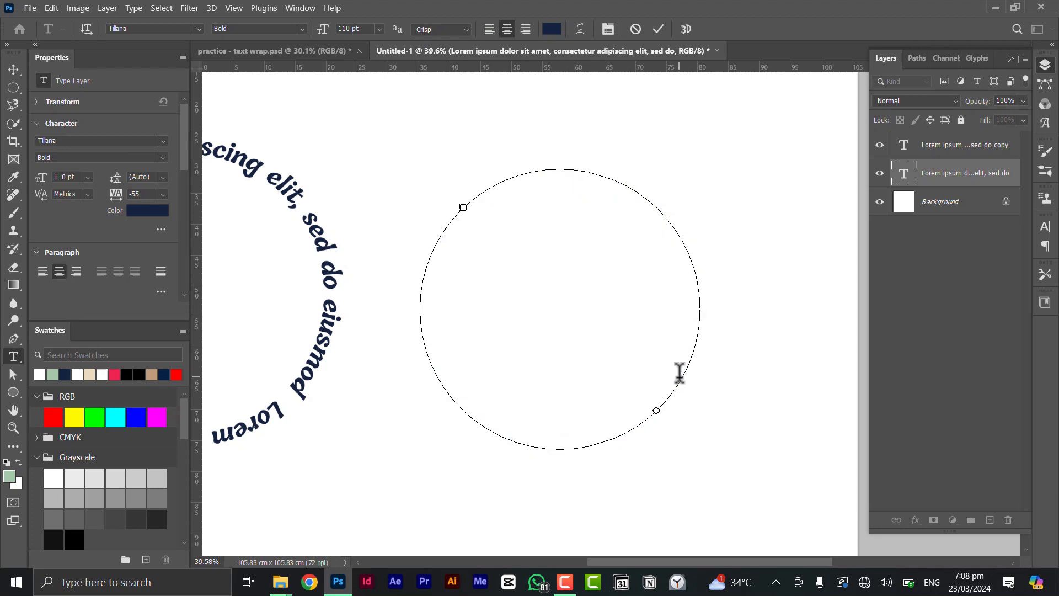
pyautogui.write('HAP')
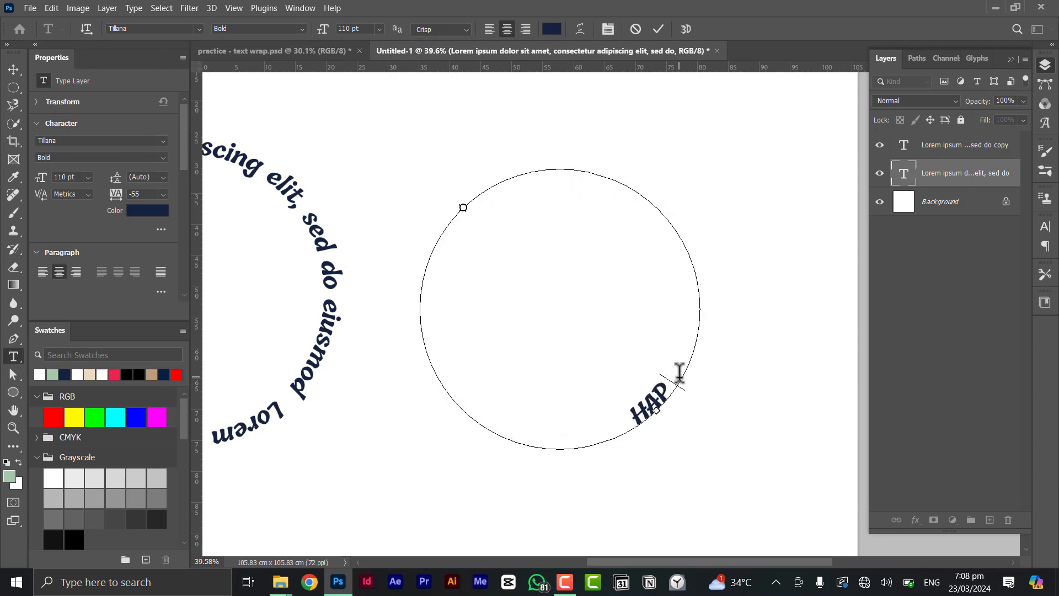
pyautogui.write('PY B')
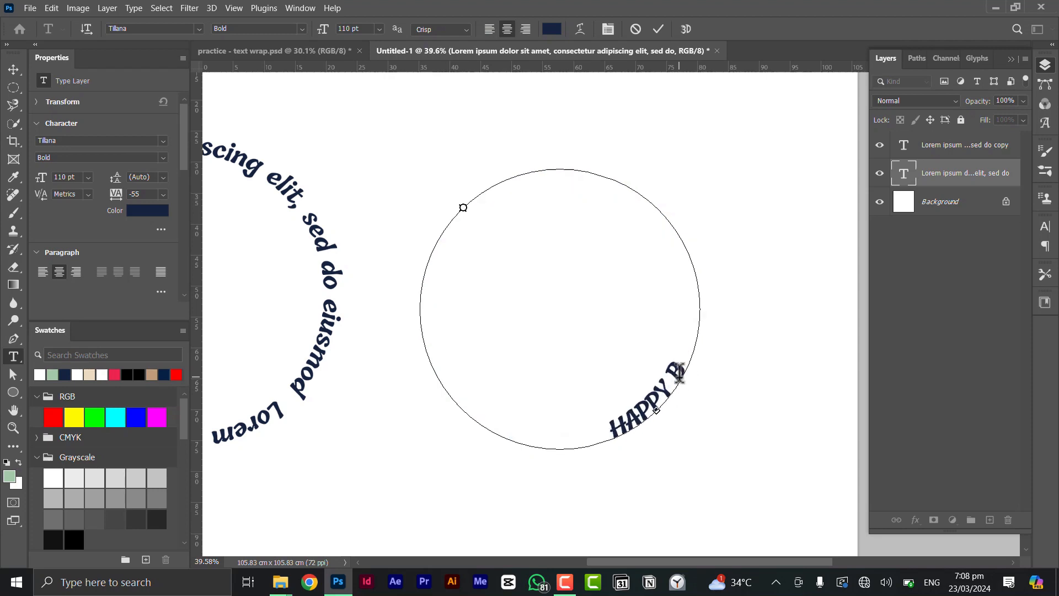
pyautogui.write('IRTHDAY')
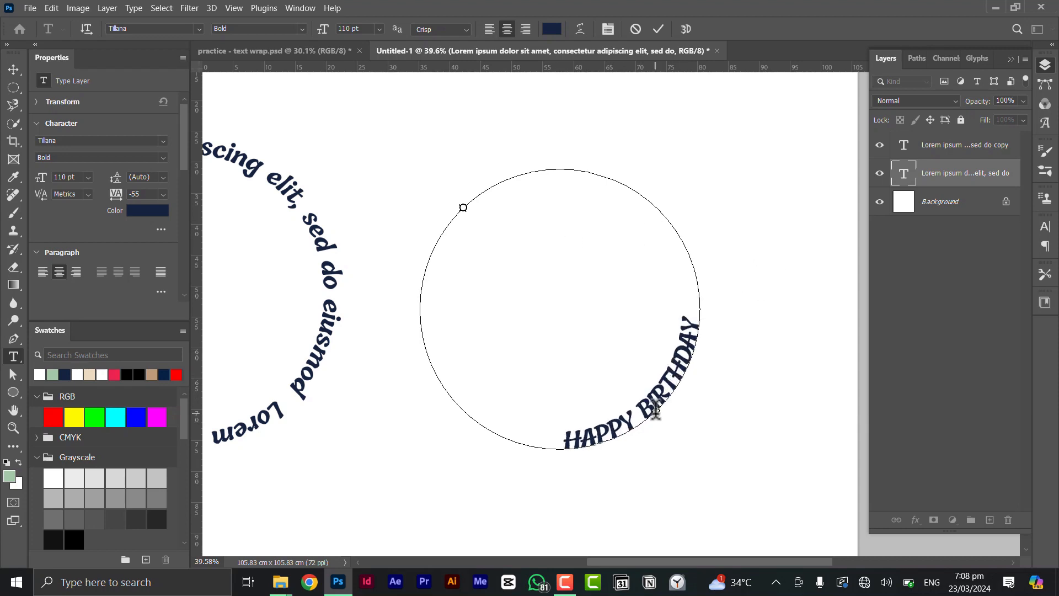
pyautogui.scroll(5, 655, 411)
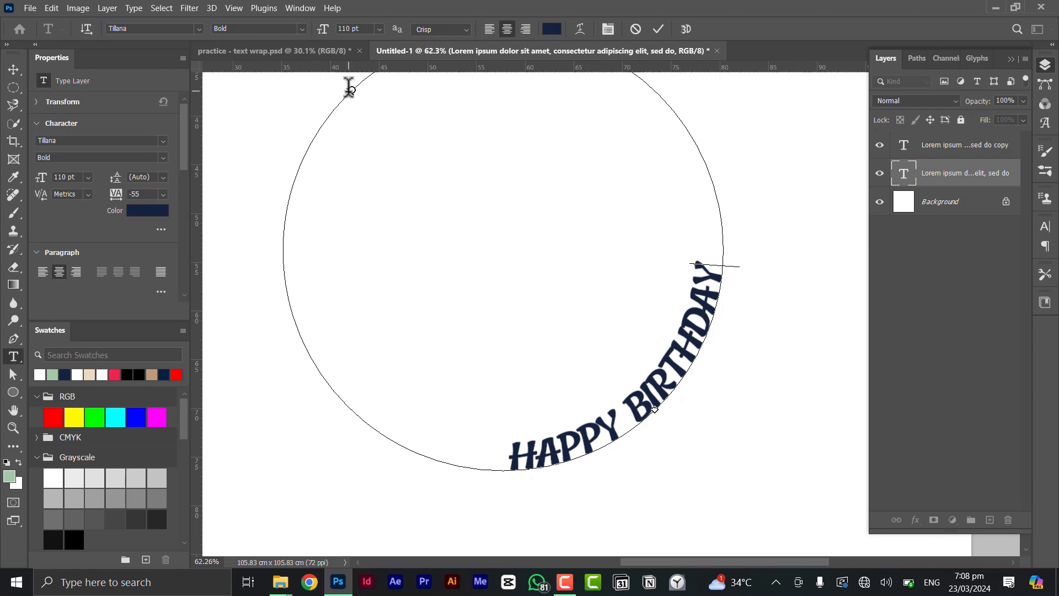
pyautogui.scroll(-2, 403, 142)
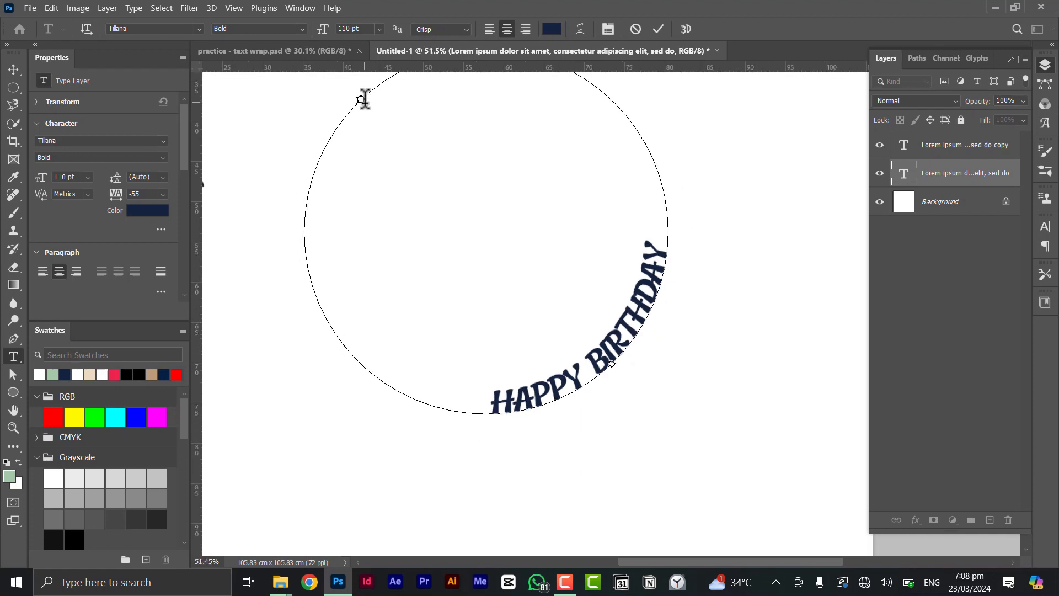
pyautogui.scroll(2, 361, 86)
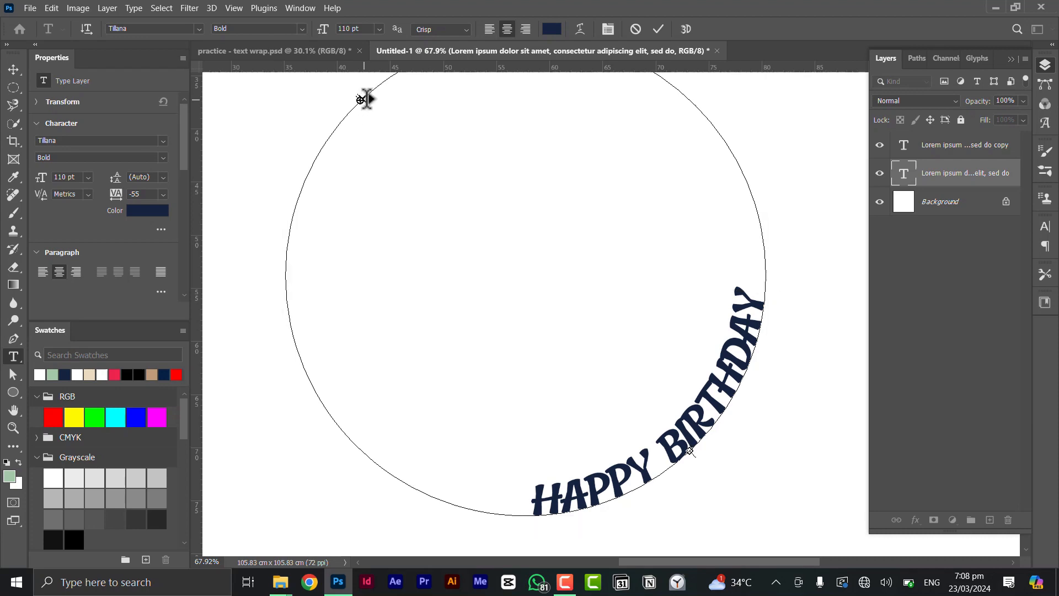
# Adjust the greeting's start and end markers and flip it upright along the bottom arc
pyautogui.moveTo(374, 93); pyautogui.dragTo(364, 101)
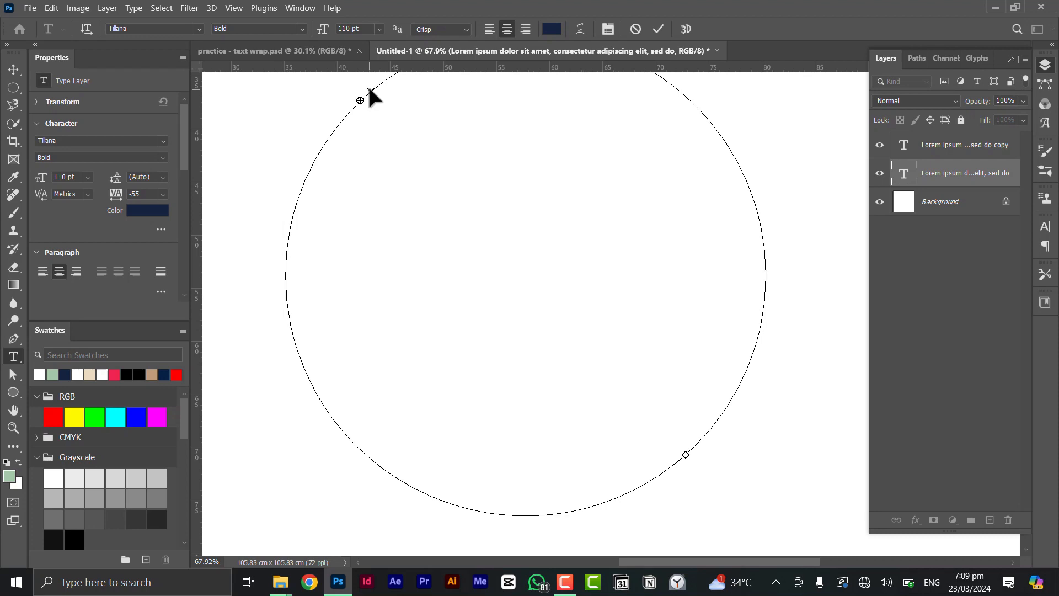
pyautogui.moveTo(369, 91); pyautogui.dragTo(347, 119)
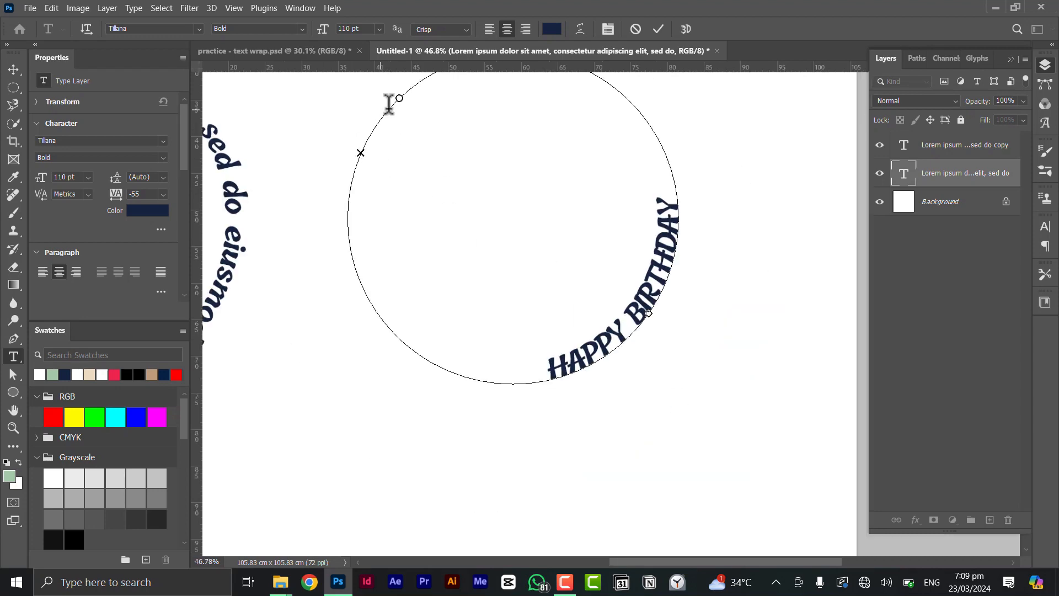
pyautogui.moveTo(400, 97)
pyautogui.mouseDown()
pyautogui.moveTo(433, 74)
pyautogui.moveTo(446, 82)
pyautogui.mouseUp()
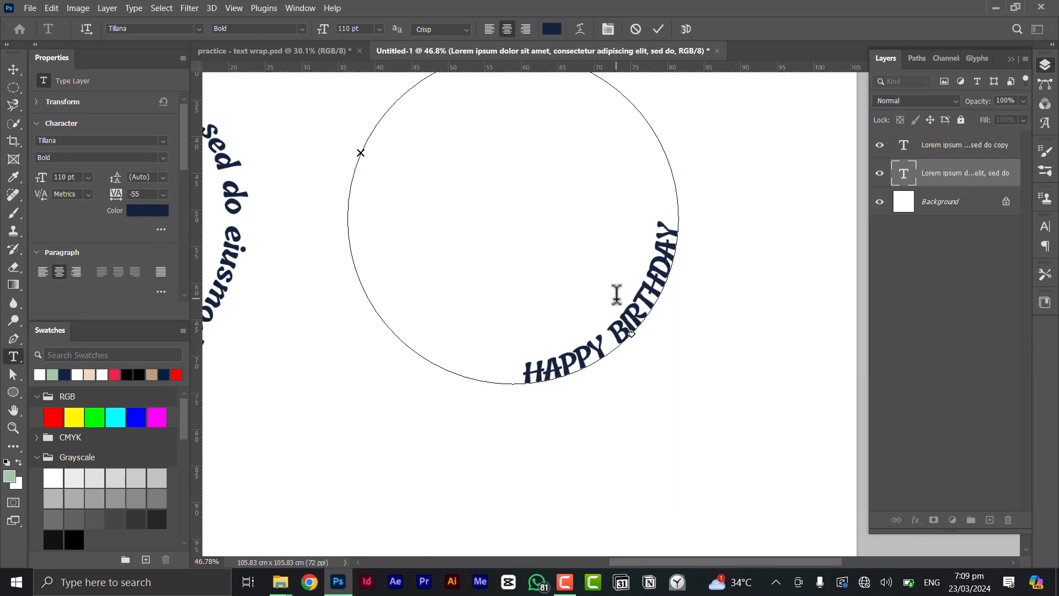
pyautogui.scroll(-1, 614, 293)
pyautogui.moveTo(475, 106); pyautogui.dragTo(540, 106)
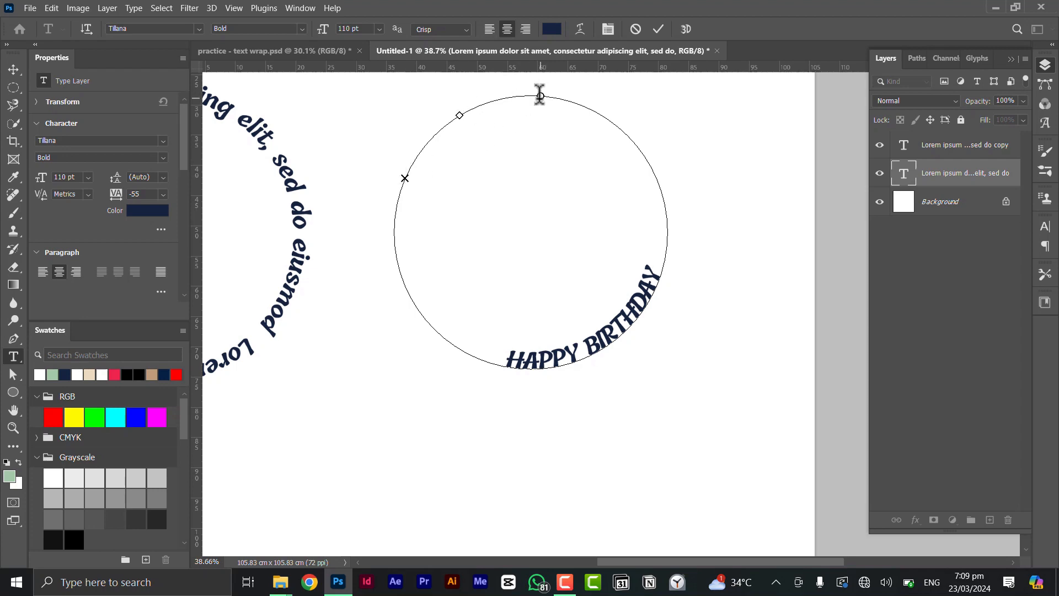
pyautogui.moveTo(543, 98)
pyautogui.mouseDown()
pyautogui.moveTo(598, 108)
pyautogui.moveTo(659, 171)
pyautogui.mouseUp()
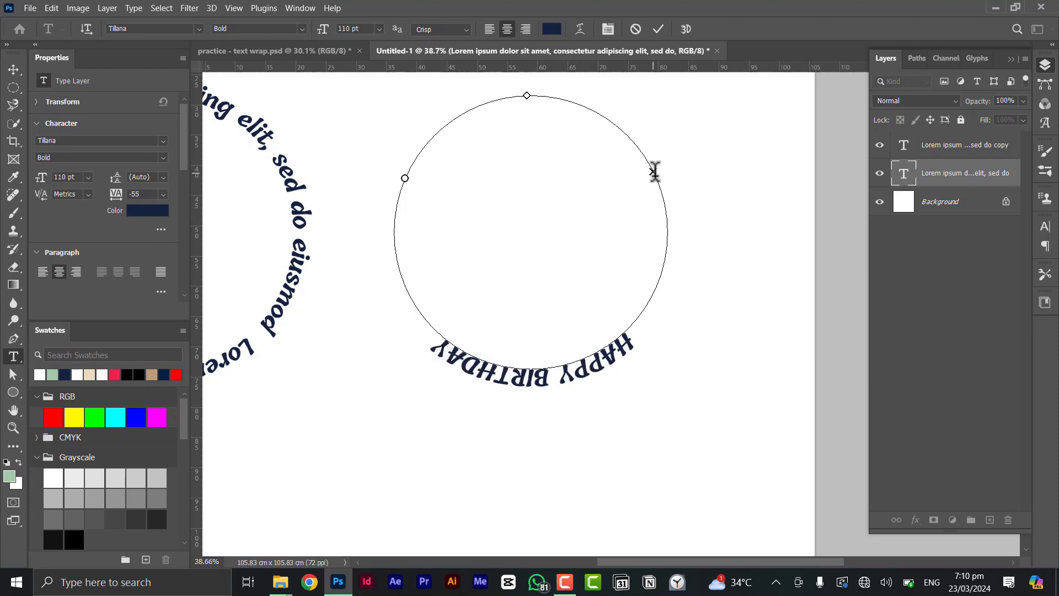
pyautogui.moveTo(653, 171); pyautogui.dragTo(641, 177)
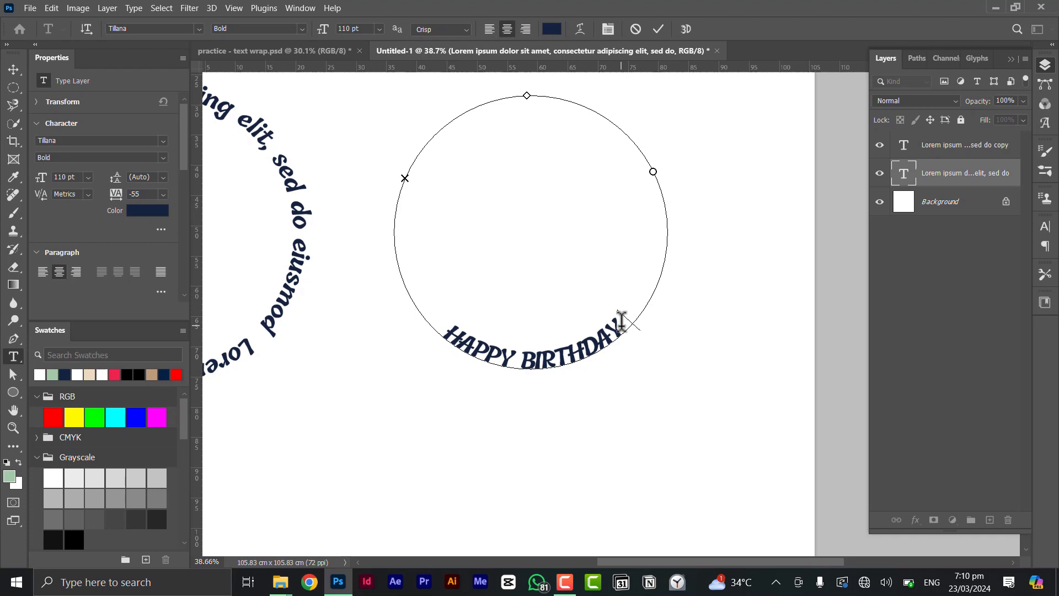
# Add a person's name after HAPPY BIRTHDAY and commit the greeting
pyautogui.write('MARVIN')
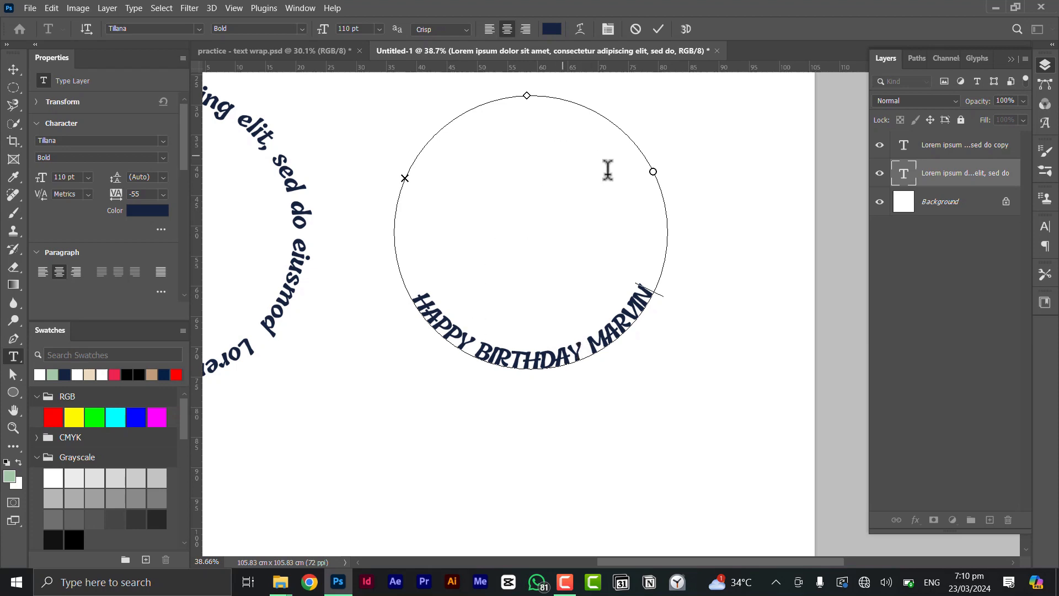
pyautogui.click(566, 307)
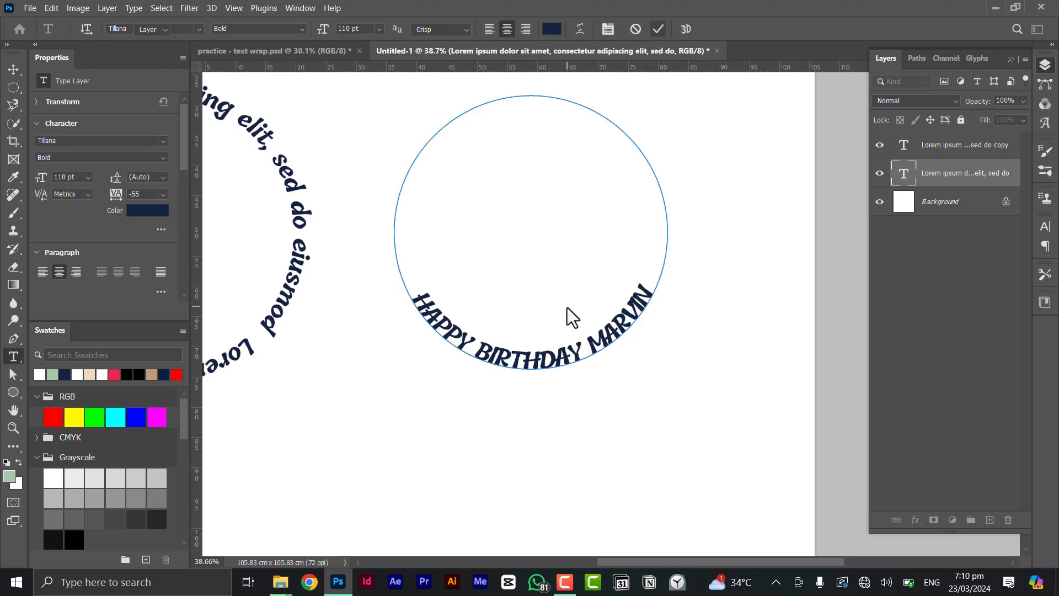
pyautogui.scroll(-1, 567, 305)
pyautogui.scroll(-9, 602, 312)
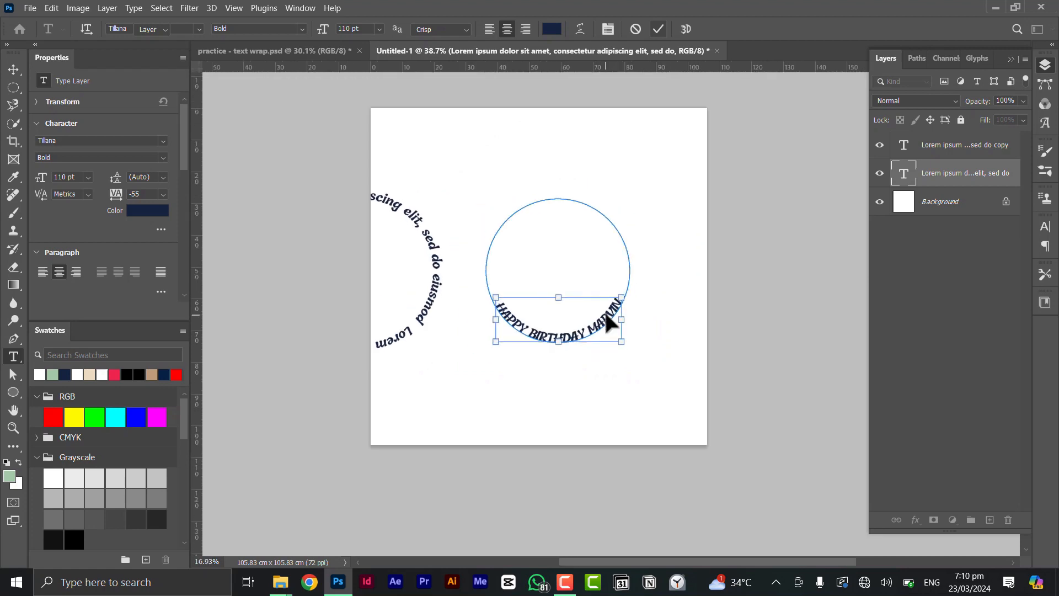
# Hide both circular text layers so the canvas shows blank white
pyautogui.press('v')
pyautogui.moveTo(880, 146); pyautogui.dragTo(881, 173)
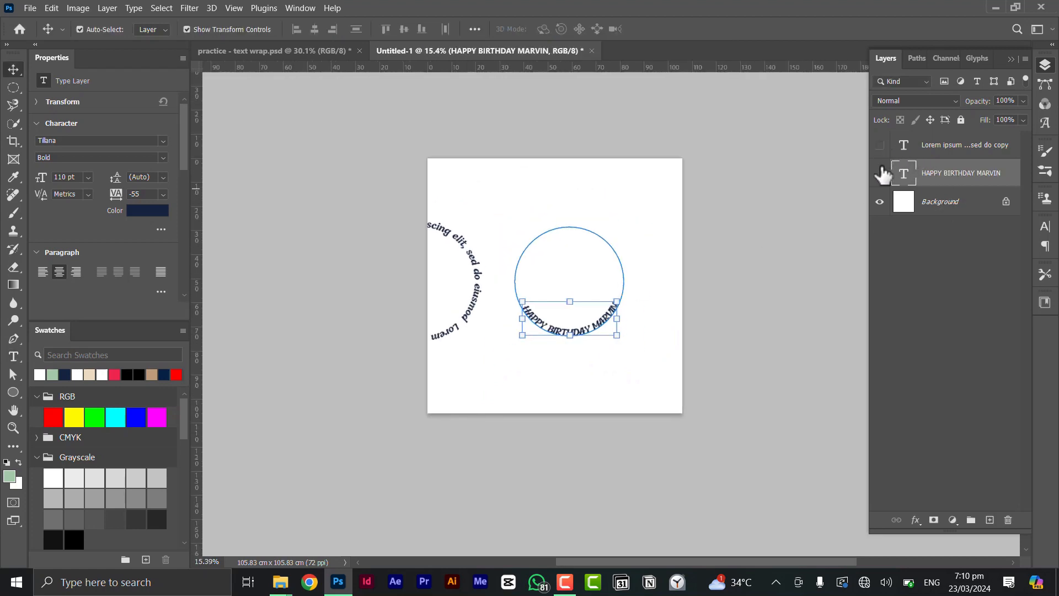
pyautogui.click(13, 390)
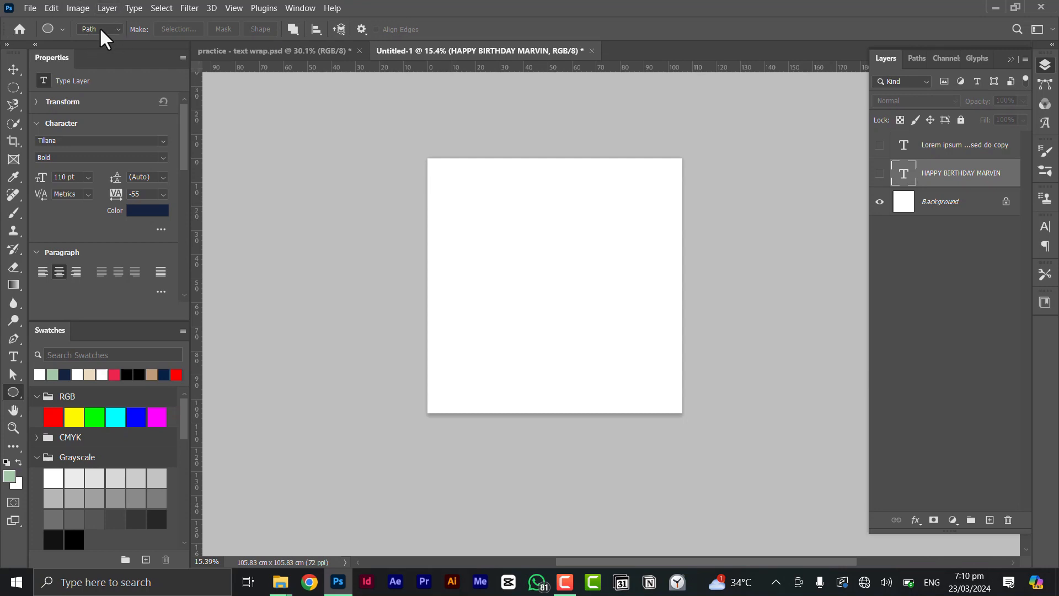
# Draw a new circle path and fill its inside with placeholder text at 67 pt
pyautogui.moveTo(503, 240); pyautogui.dragTo(629, 365)
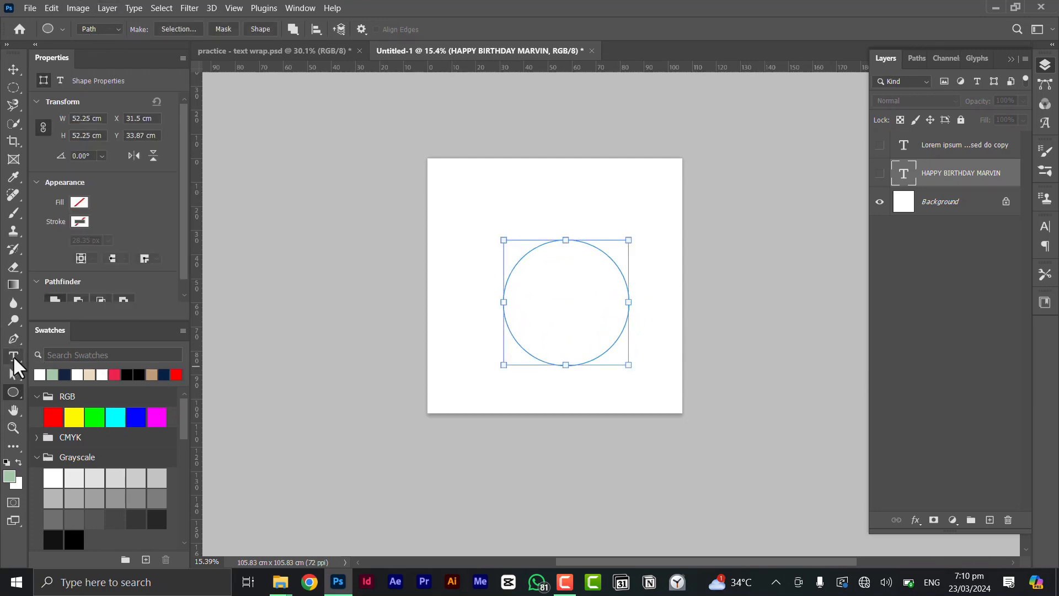
pyautogui.click(13, 355)
pyautogui.scroll(2, 567, 288)
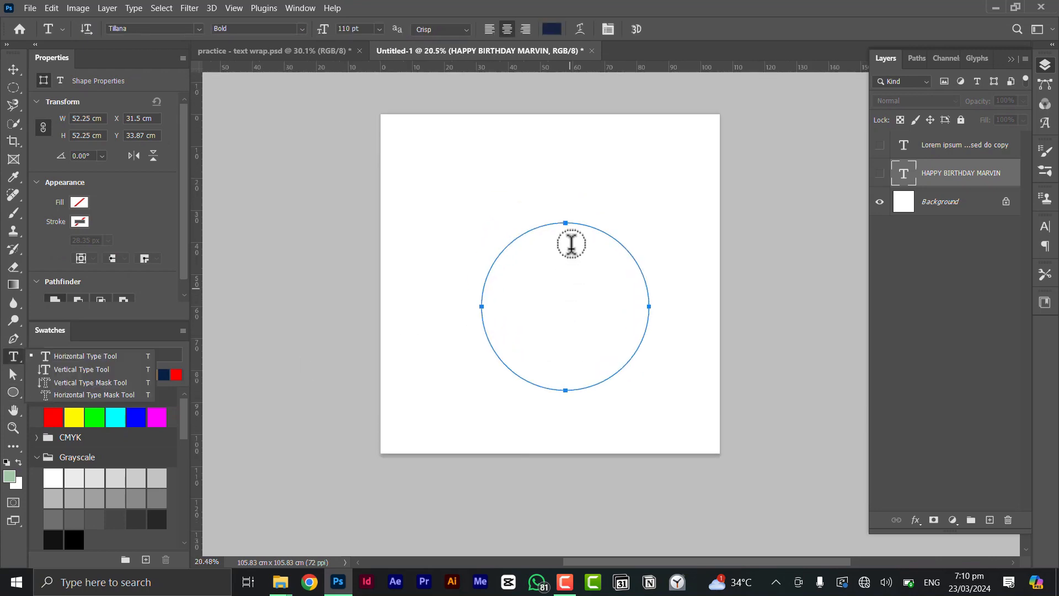
pyautogui.click(562, 303)
pyautogui.hotkey('ctrl', 'c')
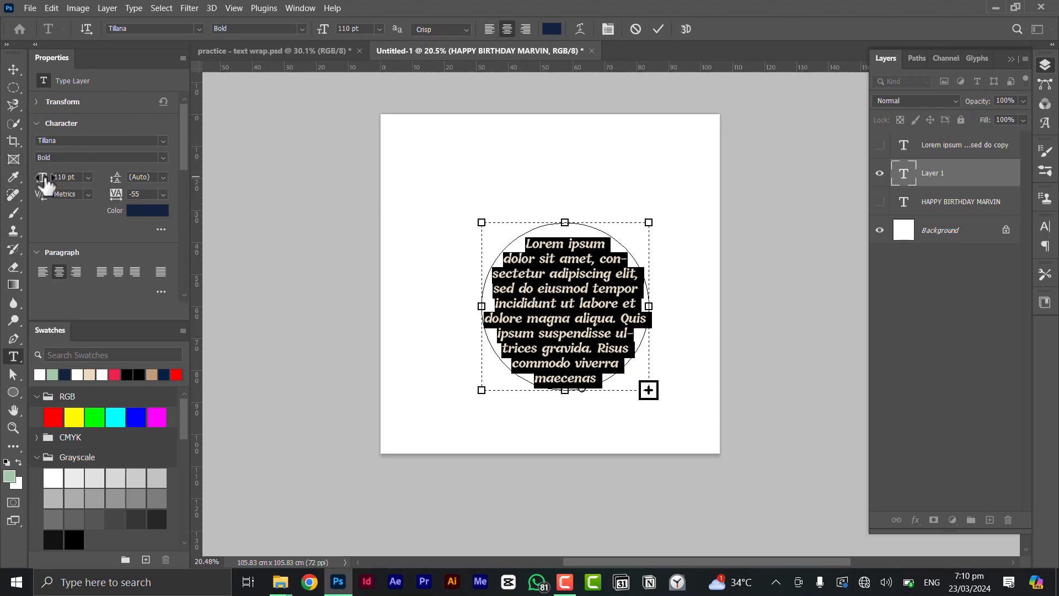
pyautogui.moveTo(46, 186); pyautogui.dragTo(16, 185)
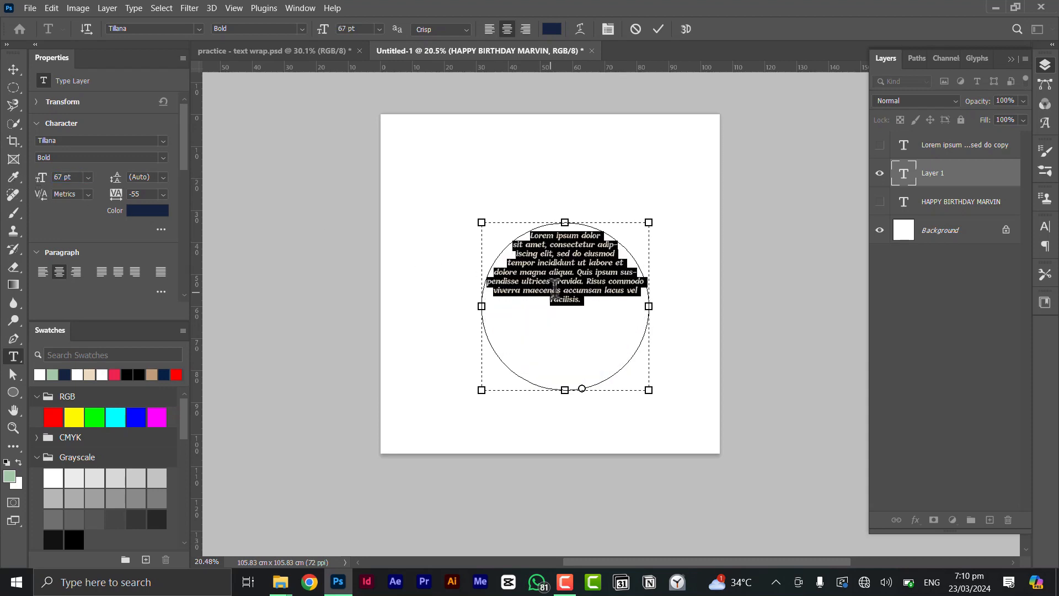
# Paste more Lorem ipsum to fill the circle and commit the text
pyautogui.press('ctrl')
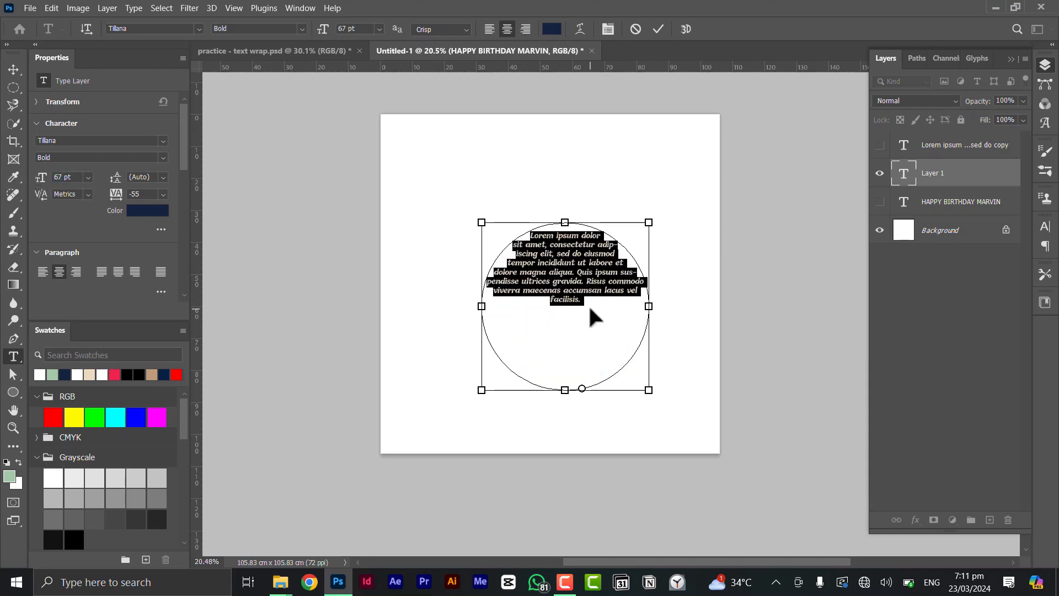
pyautogui.hotkey('ctrl', 'v')
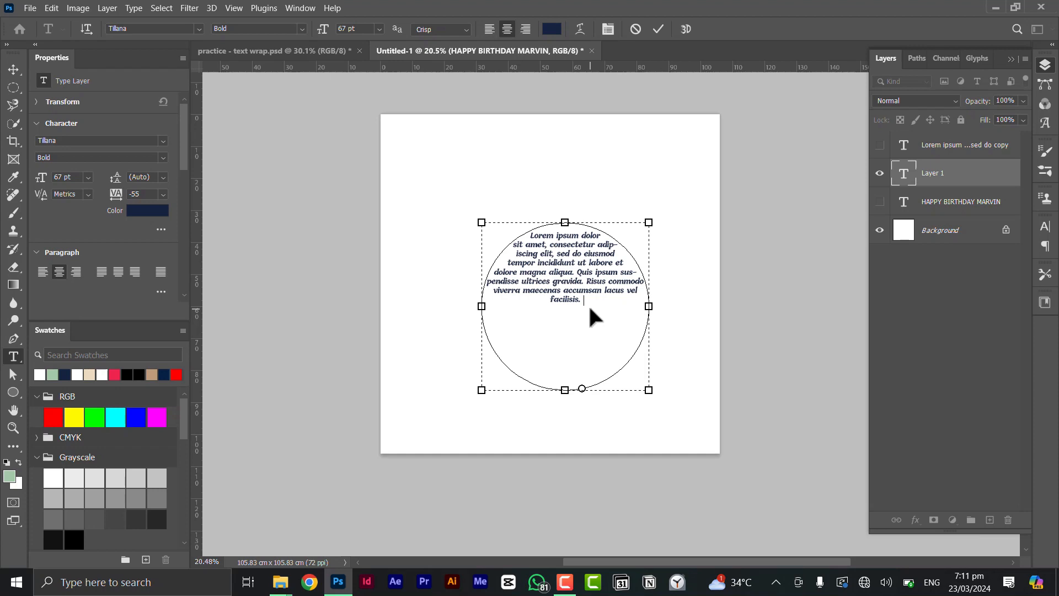
pyautogui.hotkey('ctrl', 'v')
pyautogui.hotkey('ctrl', 'Return')
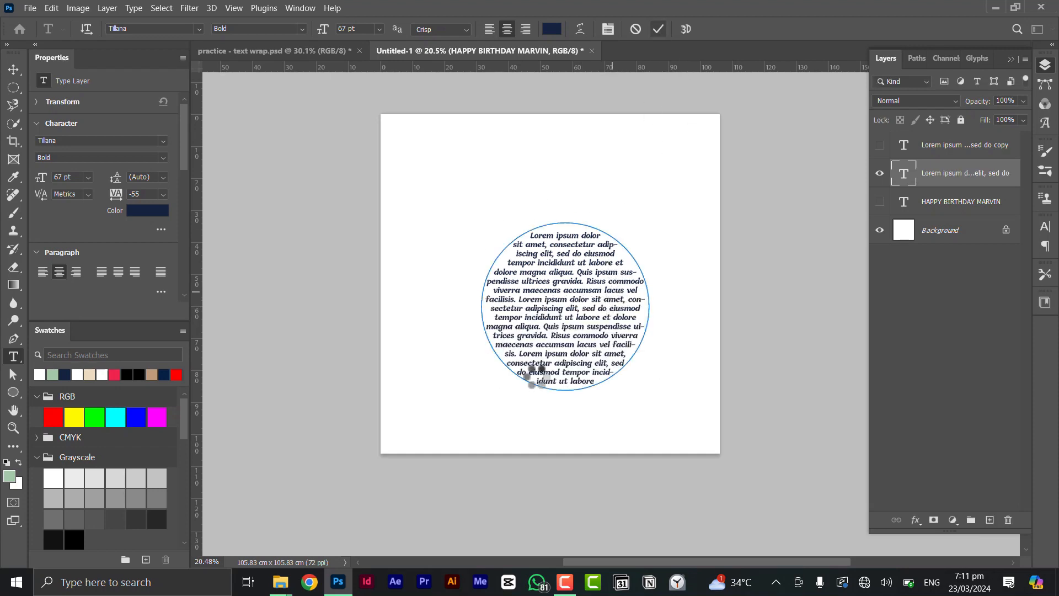
pyautogui.click(12, 71)
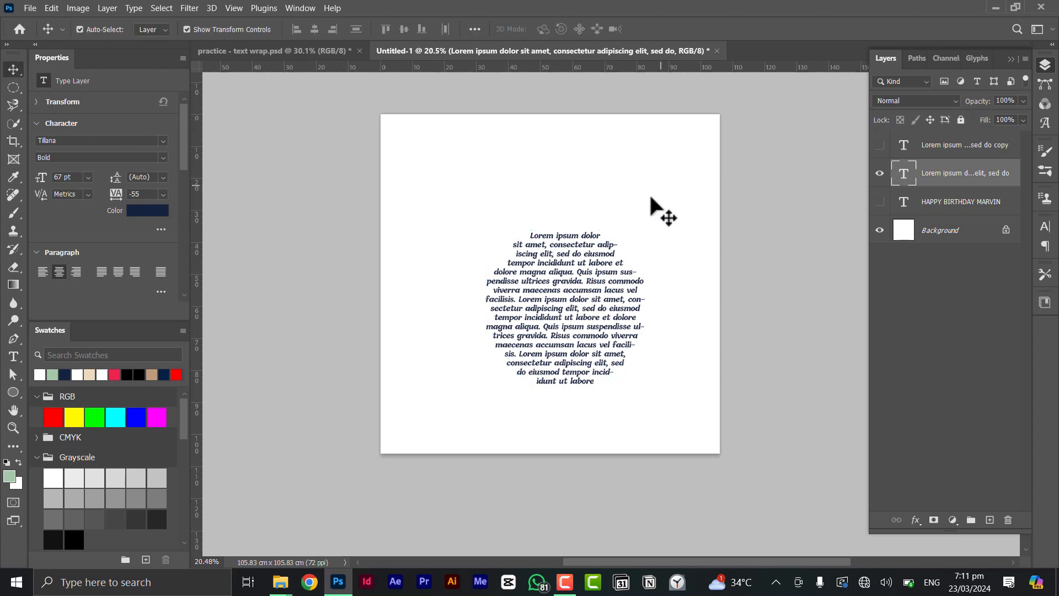
# Hide the circle of paragraph text and switch to the practice - text wrap document
pyautogui.click(591, 350)
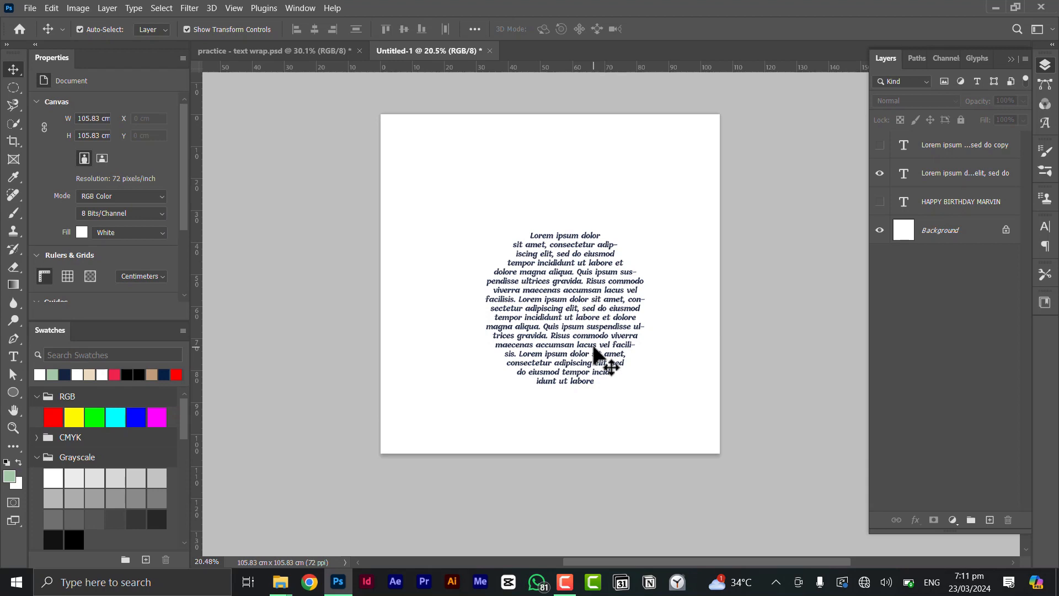
pyautogui.click(878, 174)
pyautogui.click(260, 50)
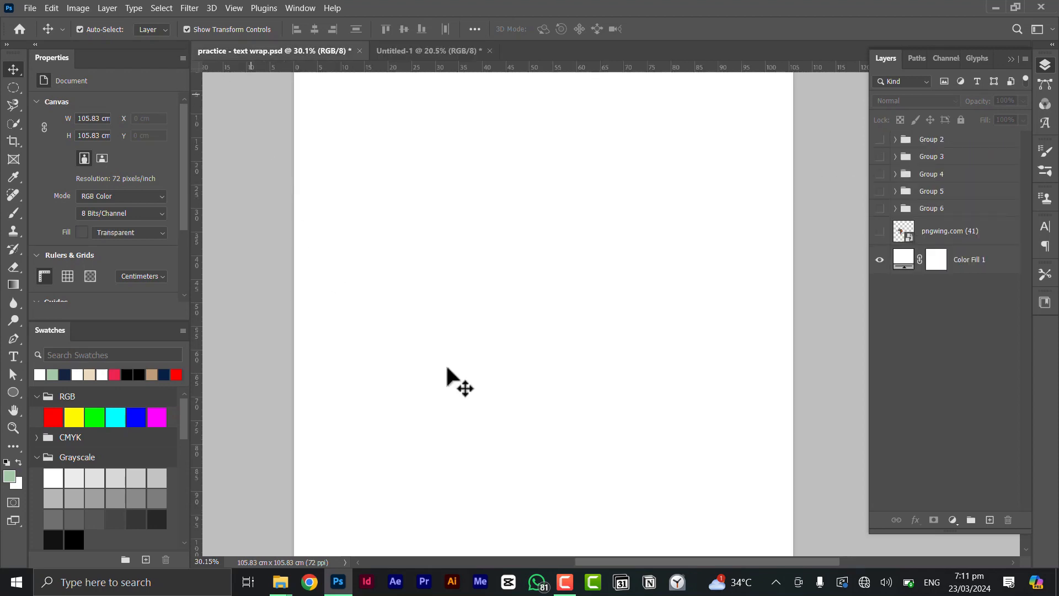
# Hide Group 6, show Group 5's Glow Skin layout, and drag the portrait layer with Move
pyautogui.click(880, 209)
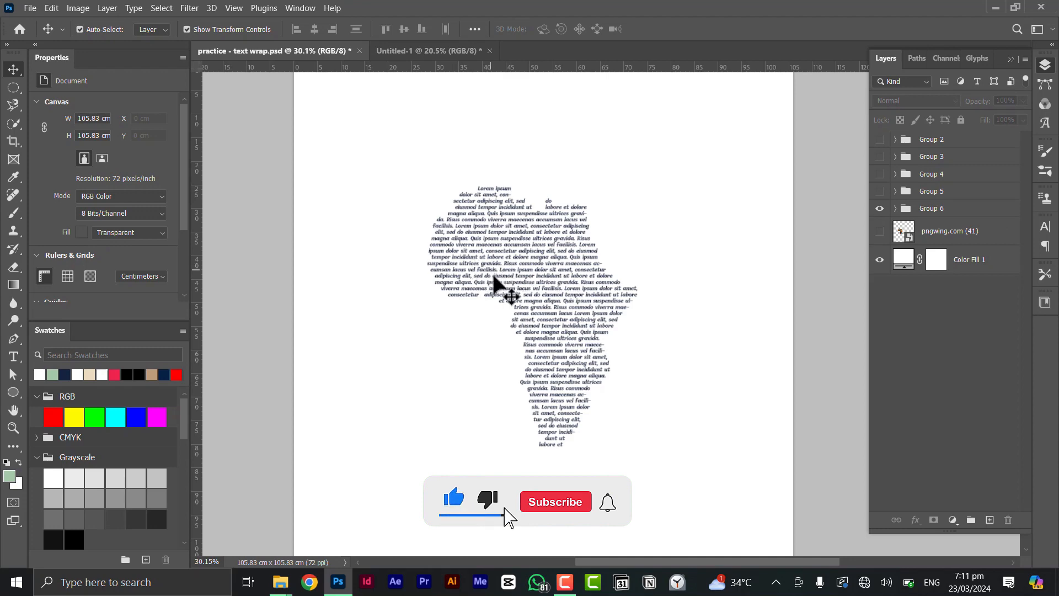
pyautogui.click(879, 209)
pyautogui.click(880, 190)
pyautogui.scroll(-4, 623, 259)
pyautogui.hscroll(2, 627, 269)
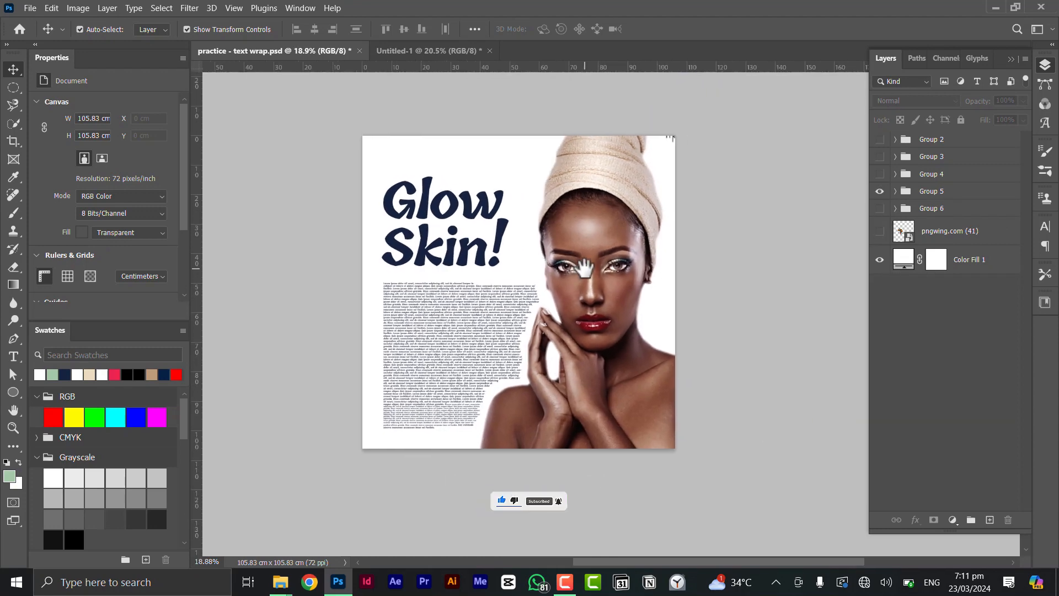
pyautogui.moveTo(605, 283); pyautogui.dragTo(650, 285)
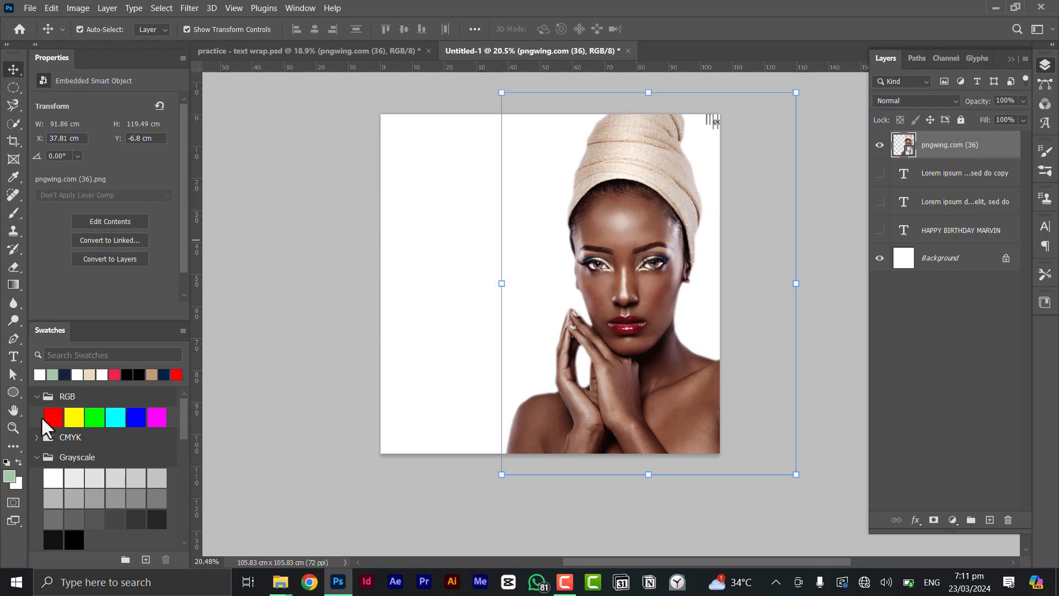
# Choose the standard Pen Tool for path drawing and zoom in on the portrait canvas
pyautogui.press('p')
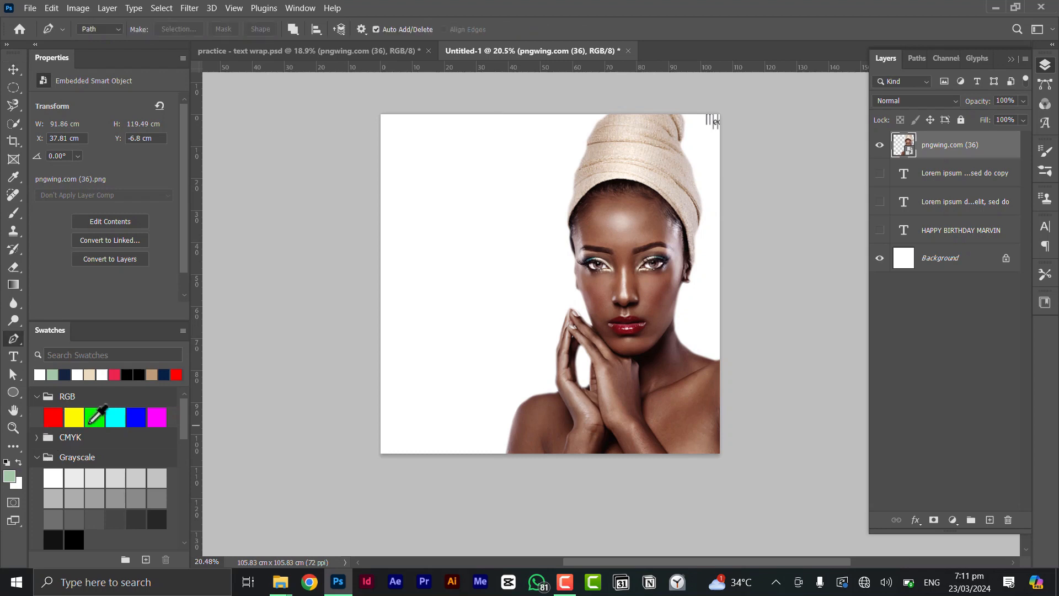
pyautogui.rightClick(14, 339)
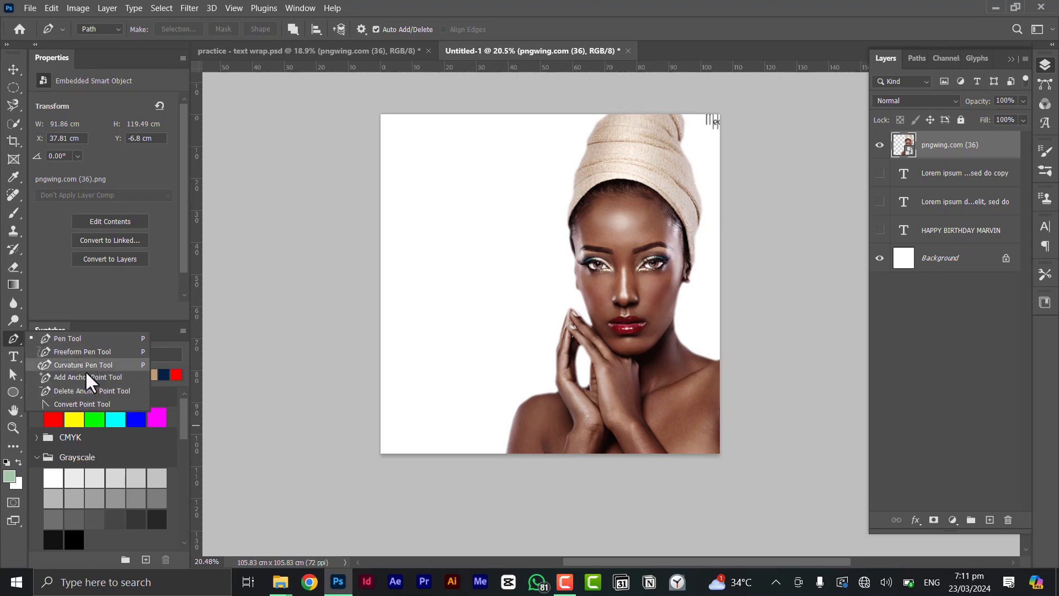
pyautogui.click(66, 338)
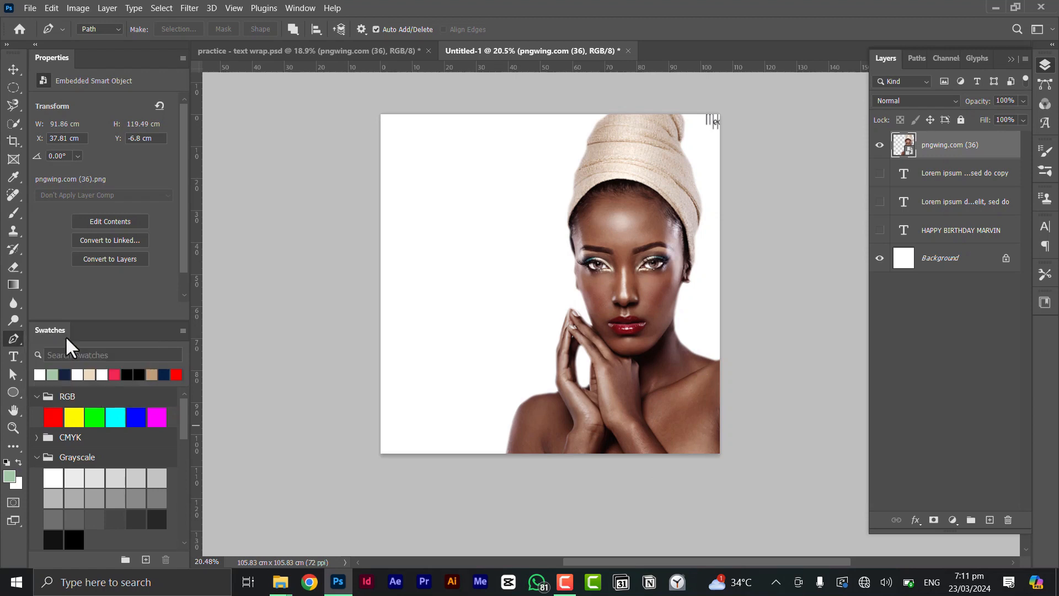
pyautogui.scroll(2, 397, 286)
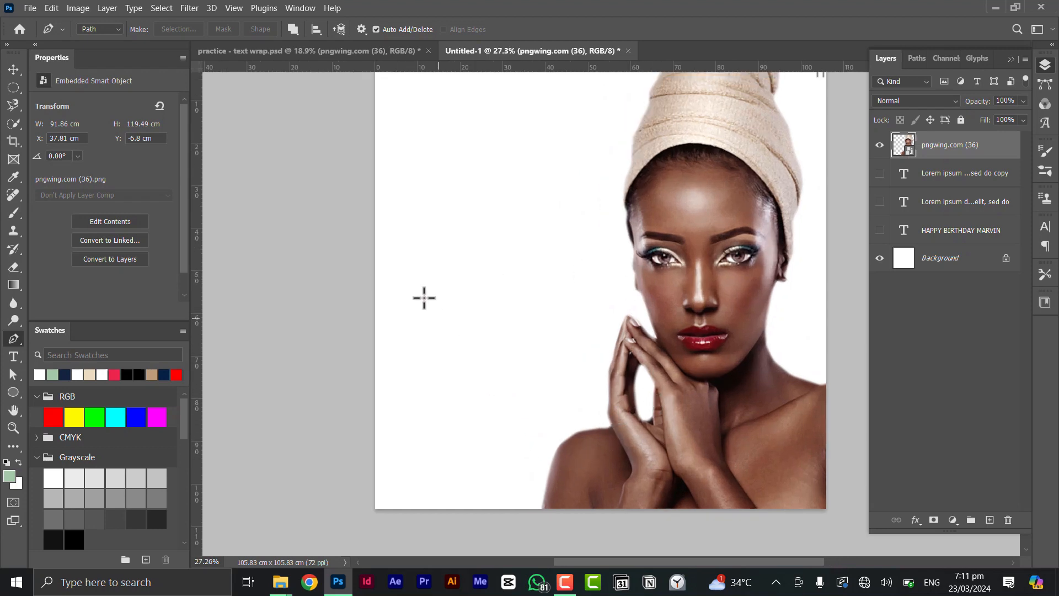
# Start the pen path left of the face and trace down the cheek and hands
pyautogui.click(402, 262)
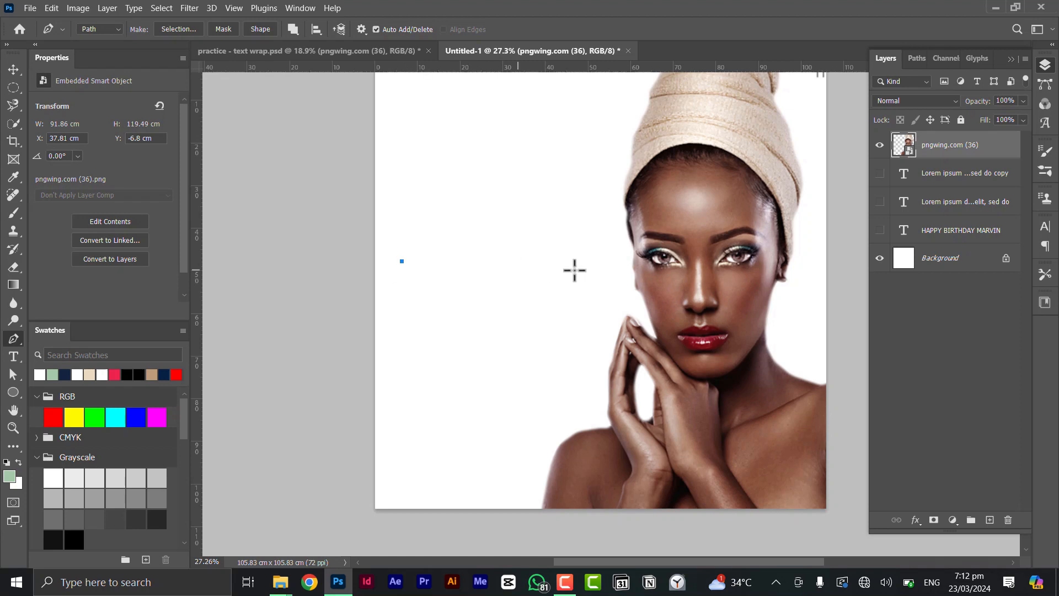
pyautogui.keyDown('shift'); pyautogui.click(616, 265); pyautogui.keyUp('shift')
pyautogui.click(621, 273)
pyautogui.moveTo(628, 297); pyautogui.dragTo(616, 320)
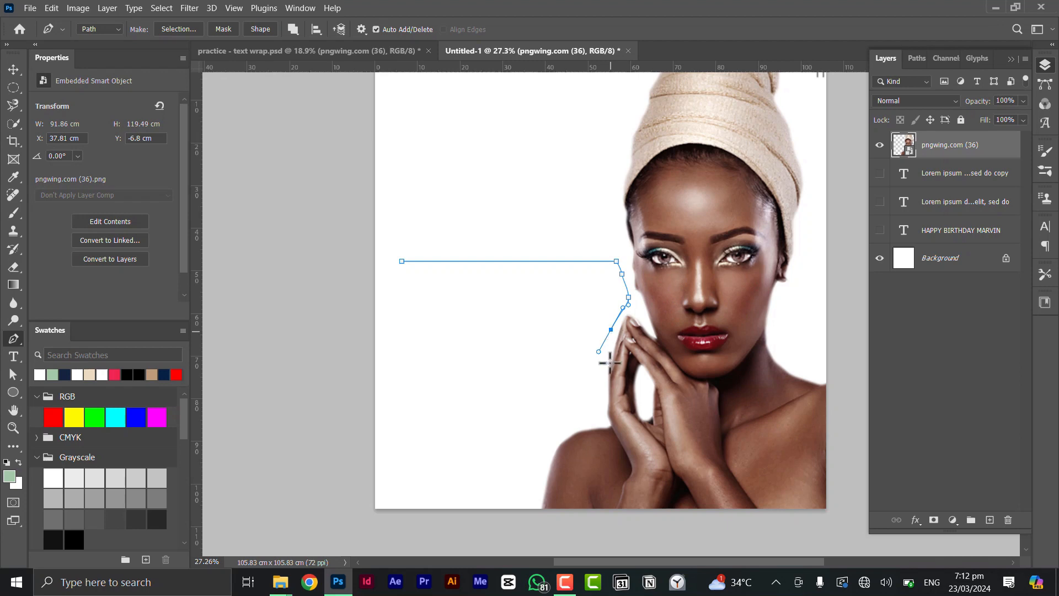
pyautogui.moveTo(603, 364); pyautogui.dragTo(594, 415)
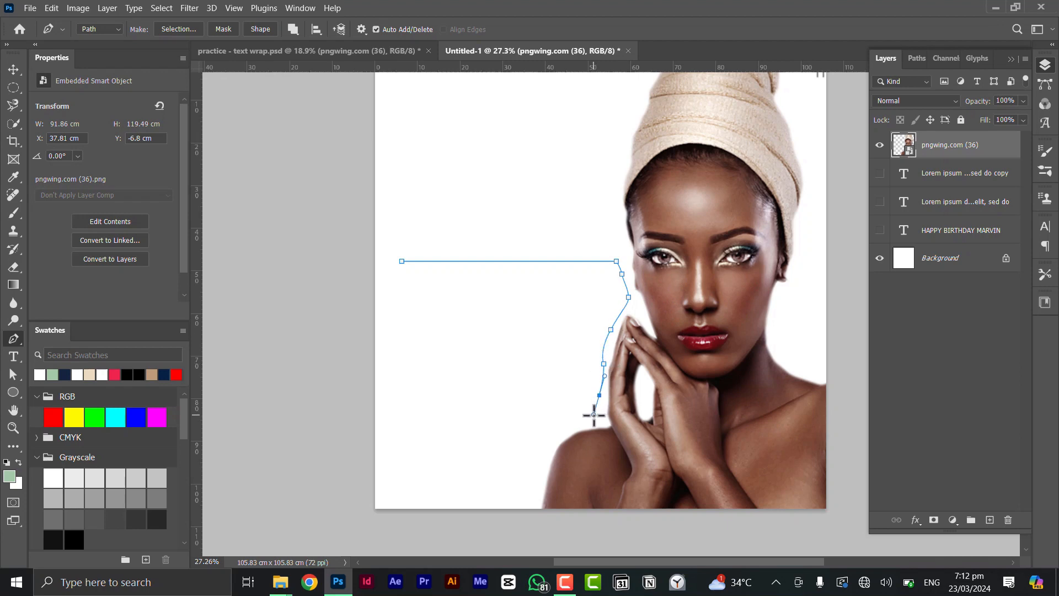
# Continue the path along the shoulder and bottom edge, then close it at the first anchor
pyautogui.click(585, 423)
pyautogui.click(557, 430)
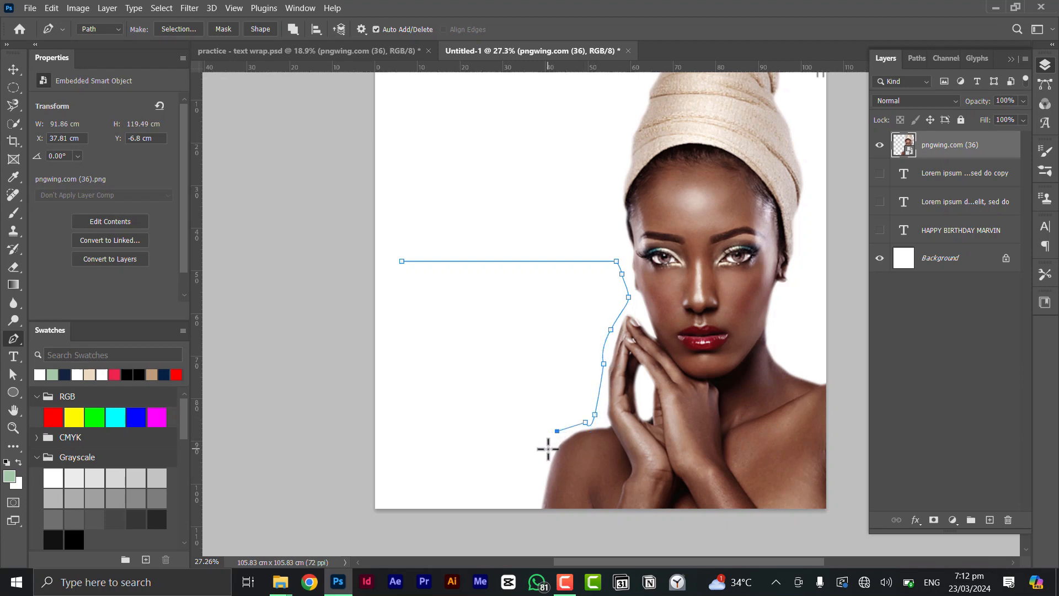
pyautogui.moveTo(548, 448); pyautogui.dragTo(541, 474)
pyautogui.click(394, 473)
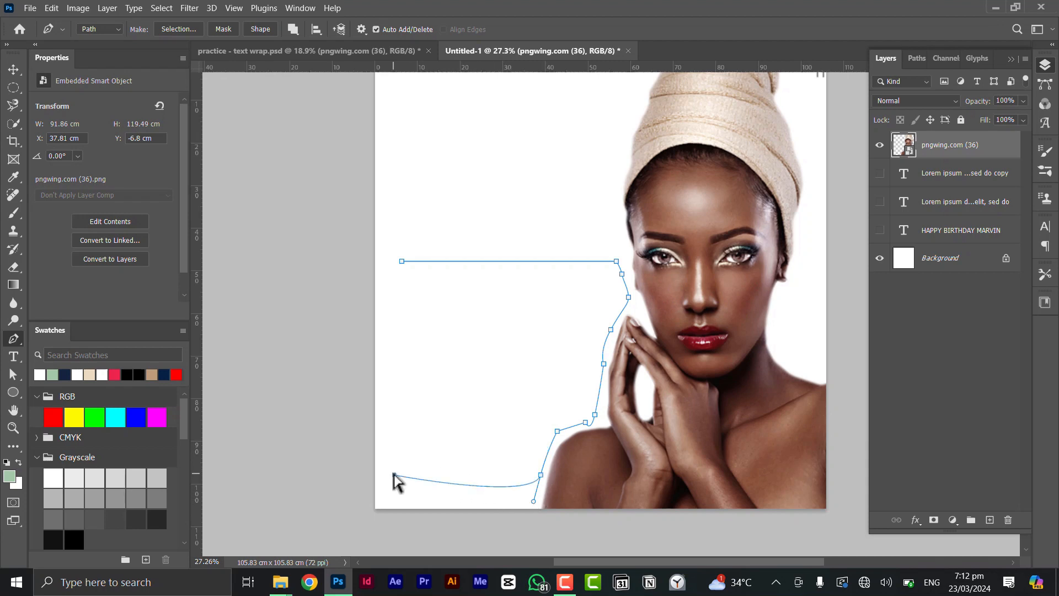
pyautogui.hotkey('ctrl', 'z')
pyautogui.hotkey('ctrl', 'z')
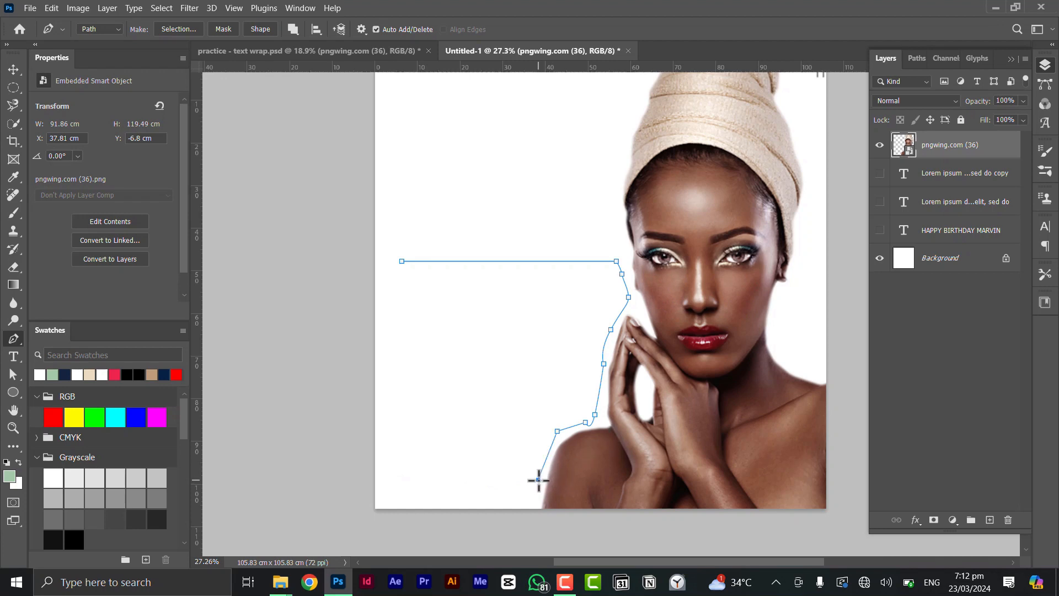
pyautogui.keyDown('shift'); pyautogui.click(397, 473); pyautogui.keyUp('shift')
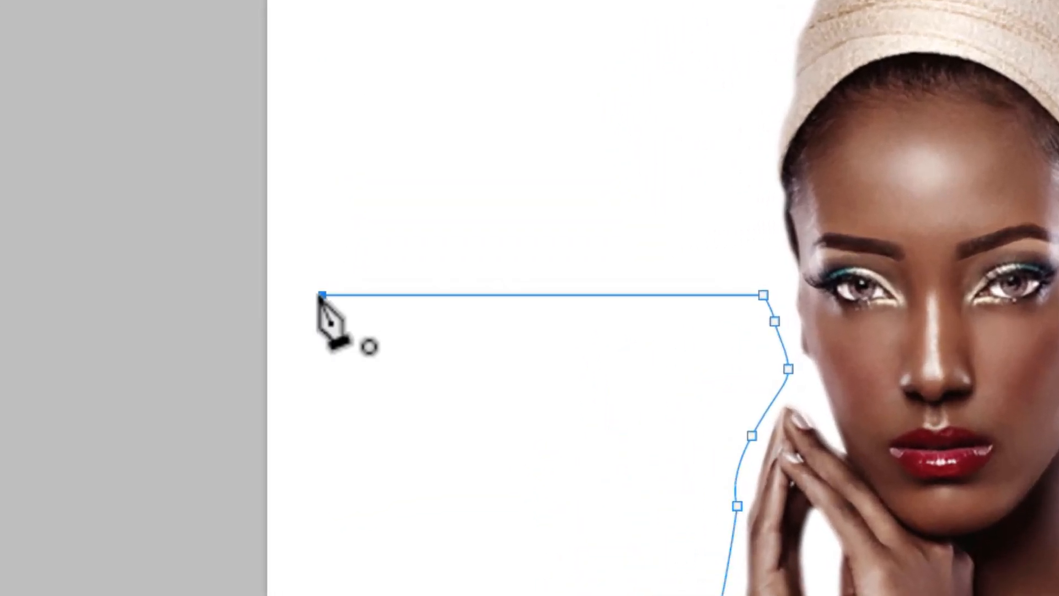
pyautogui.click(322, 295)
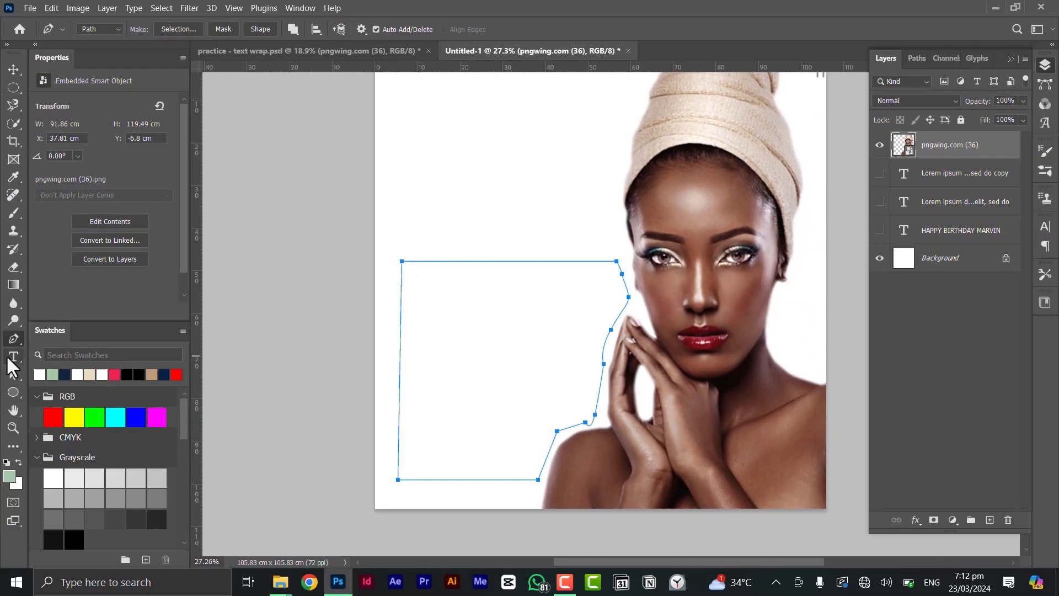
pyautogui.click(12, 356)
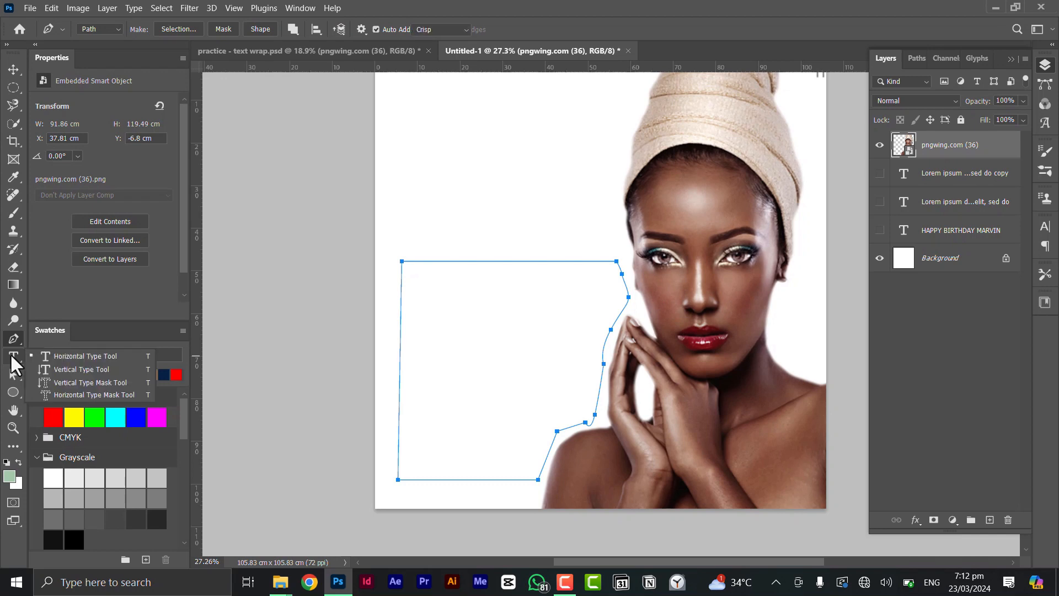
# Create placeholder area type inside the closed path and paste extra Lorem ipsum text
pyautogui.click(481, 323)
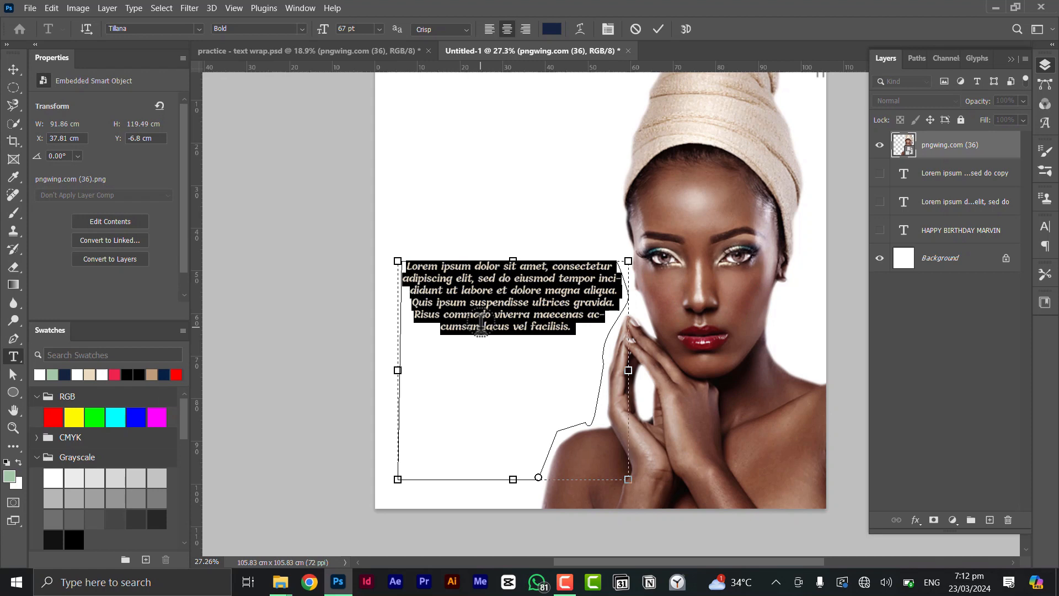
pyautogui.click(481, 322)
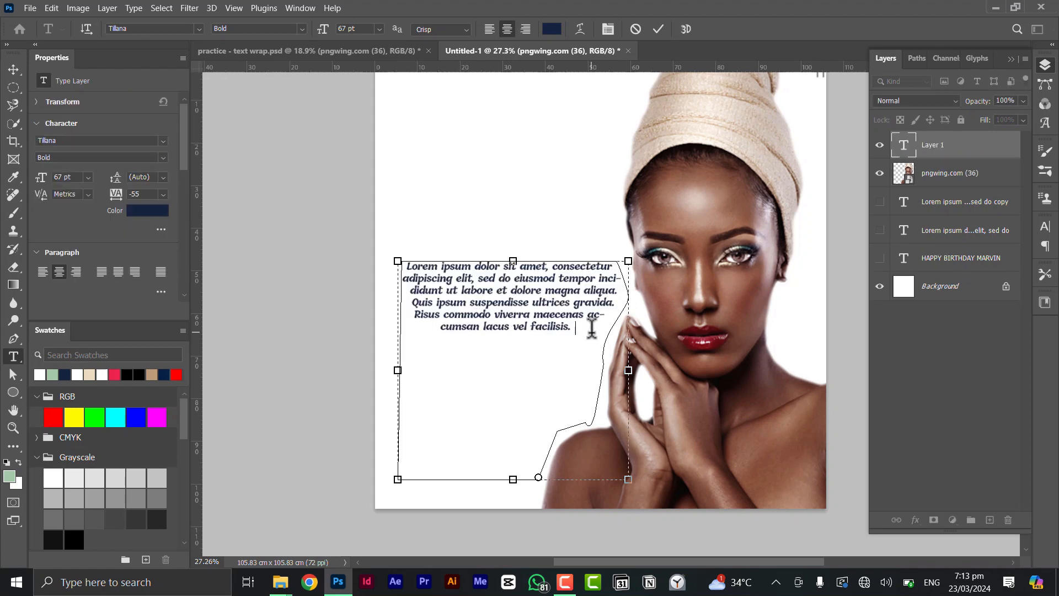
pyautogui.click(555, 326)
pyautogui.hotkey('ctrl', 'v')
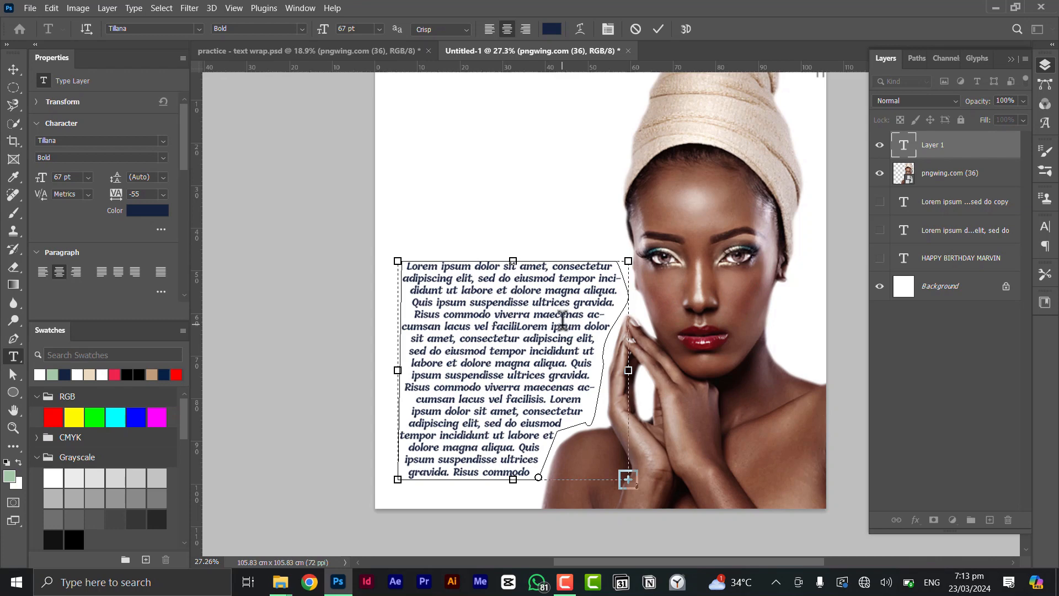
# Left-align all the text and reduce its font size to 45 pt
pyautogui.hotkey('ctrl', 'a')
pyautogui.hotkey('ctrl', 'c')
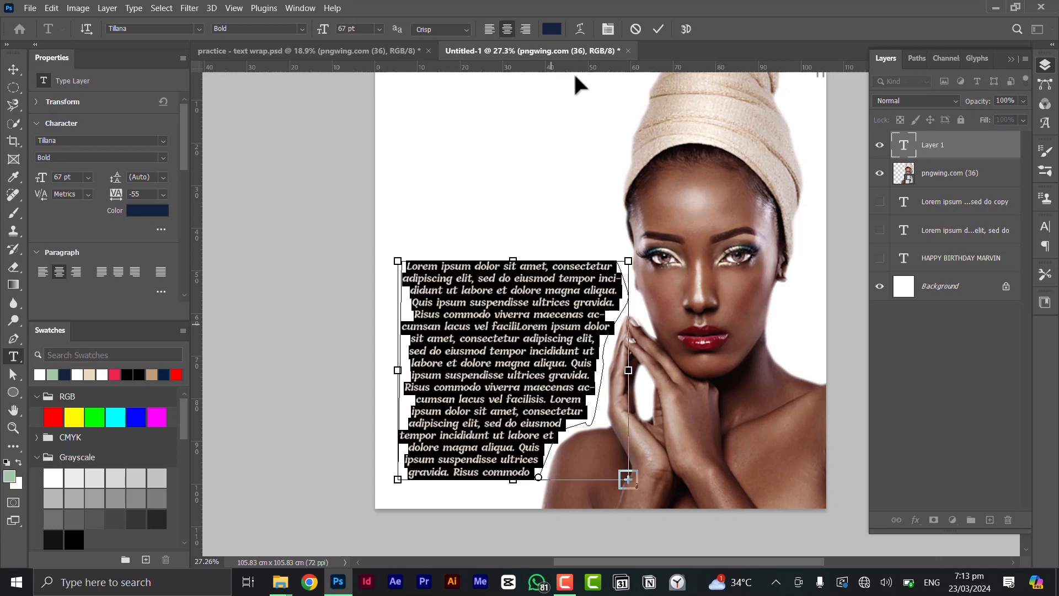
pyautogui.click(488, 28)
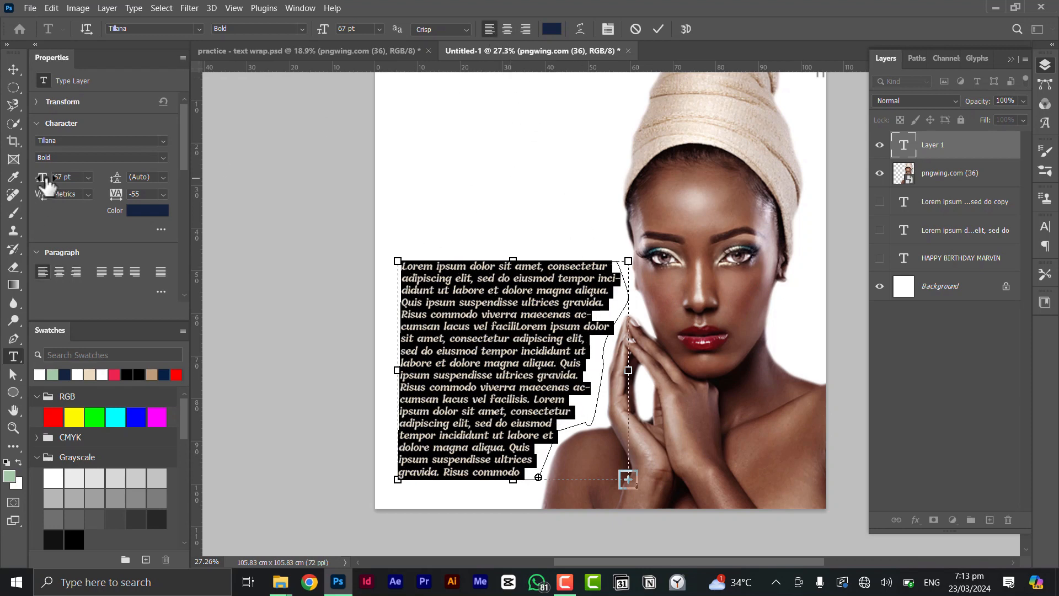
pyautogui.moveTo(42, 177); pyautogui.dragTo(32, 187)
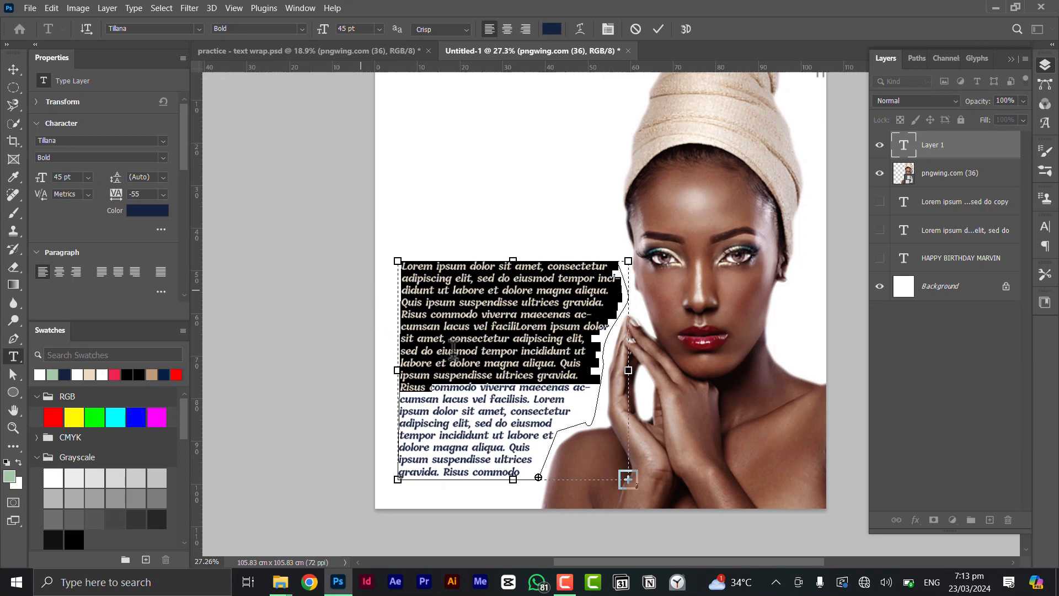
# Paste more Lorem ipsum so it fills the path to the bottom, and commit the text
pyautogui.click(533, 353)
pyautogui.moveTo(533, 354); pyautogui.dragTo(495, 307)
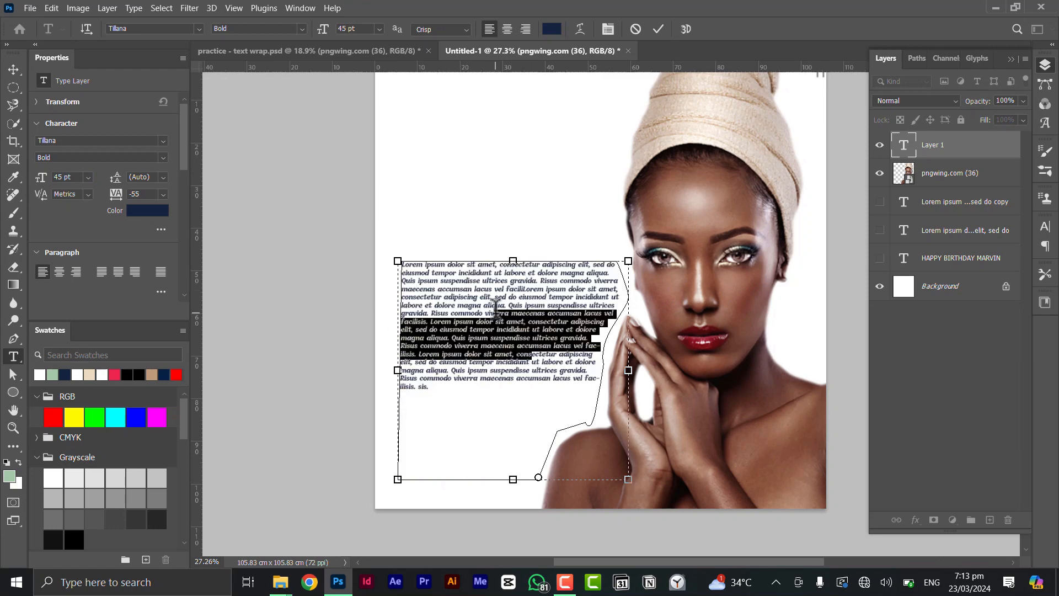
pyautogui.hotkey('ctrl', 'a')
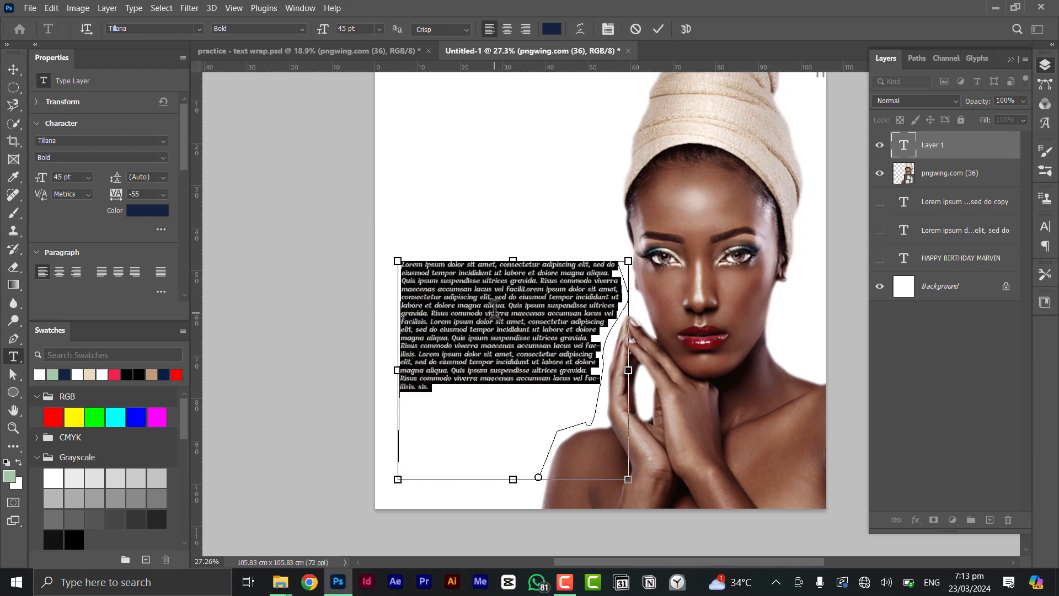
pyautogui.hotkey('ctrl', 'v')
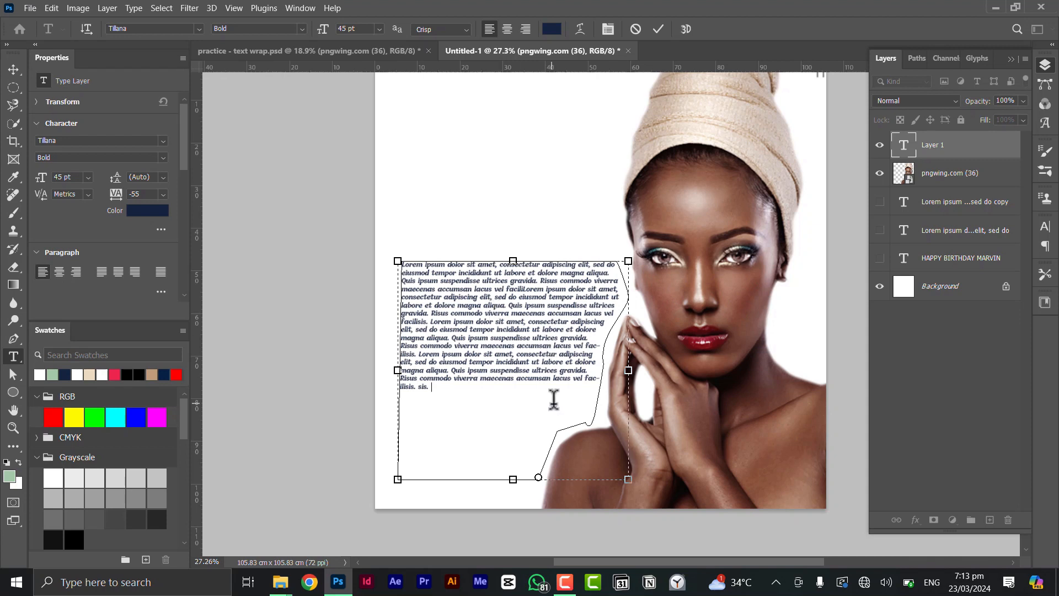
pyautogui.hotkey('ctrl', 'v')
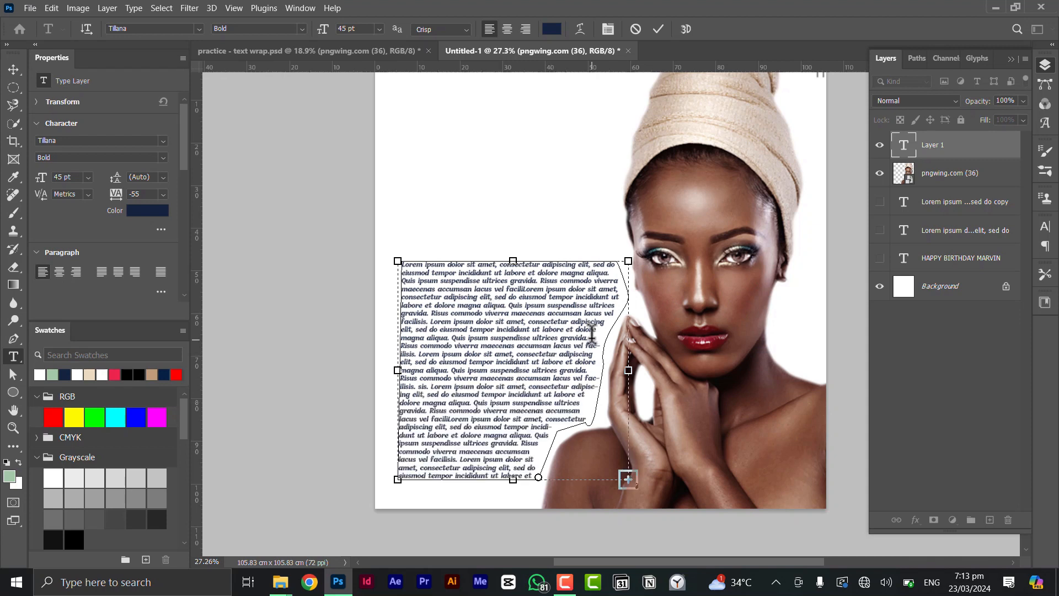
pyautogui.hotkey('ctrl', 'Return')
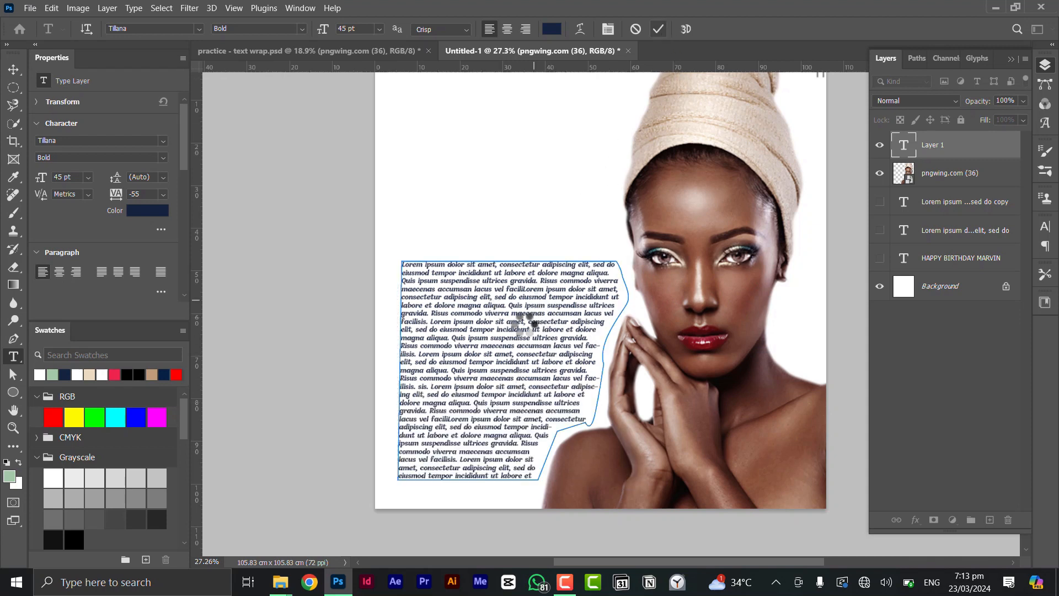
# Deselect the text layer and return to practice - text wrap.psd showing the Africa-shaped text
pyautogui.click(10, 70)
pyautogui.scroll(-3, 598, 253)
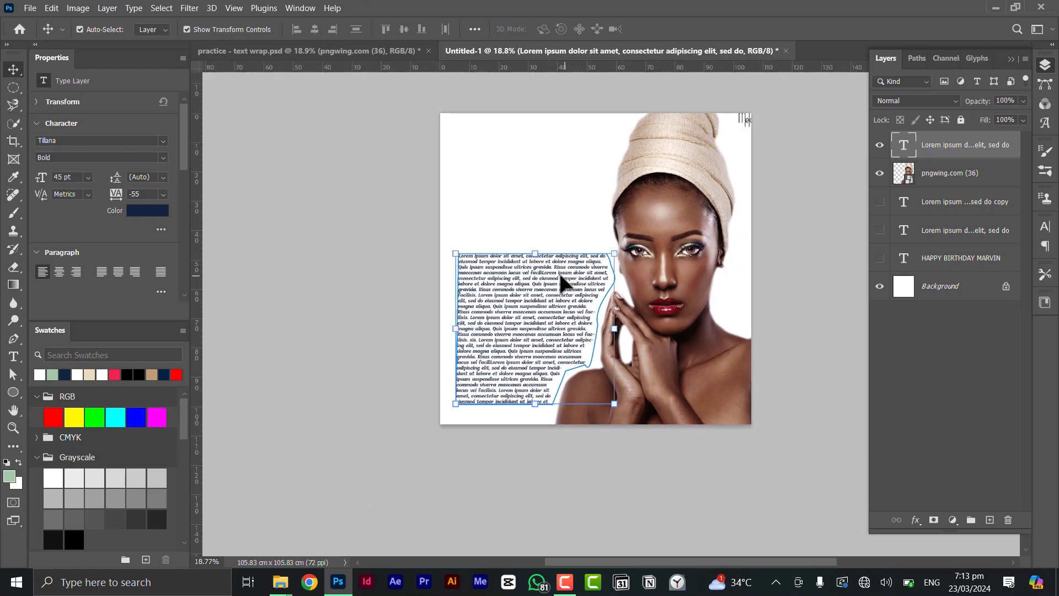
pyautogui.click(600, 269)
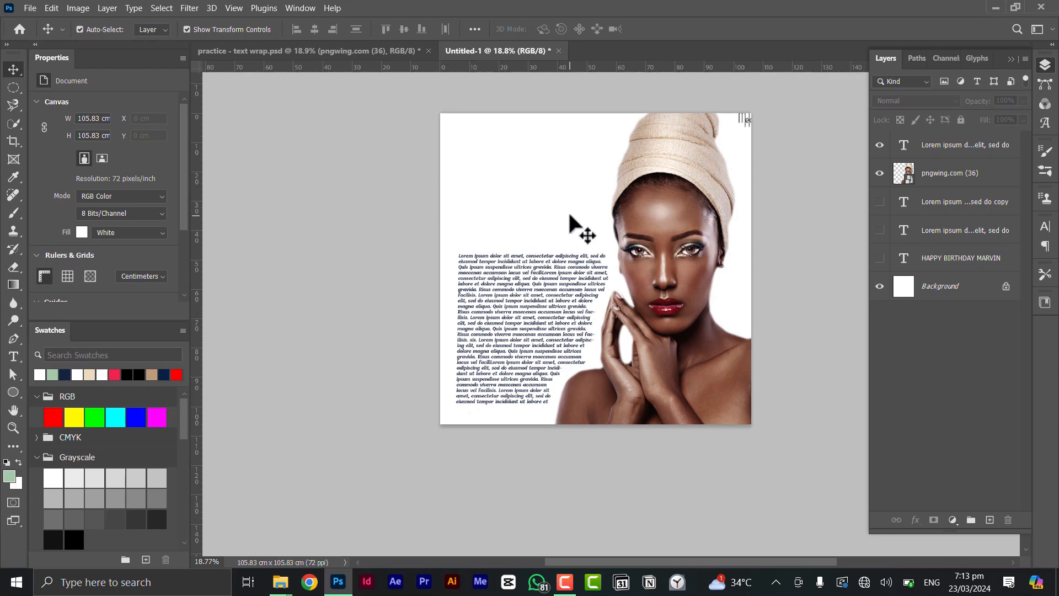
pyautogui.scroll(3, 569, 224)
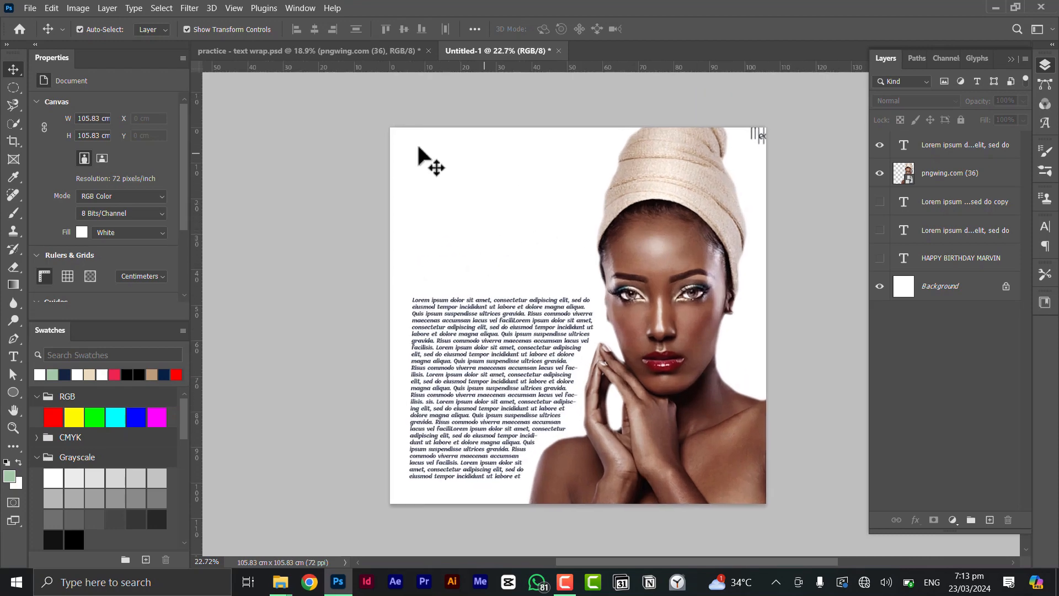
pyautogui.click(356, 49)
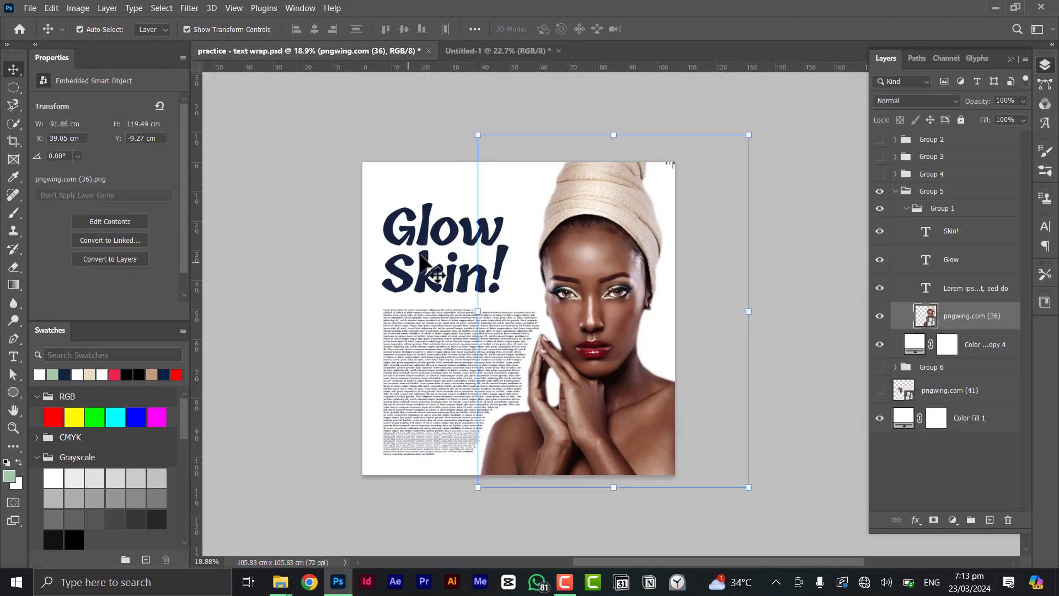
pyautogui.click(490, 50)
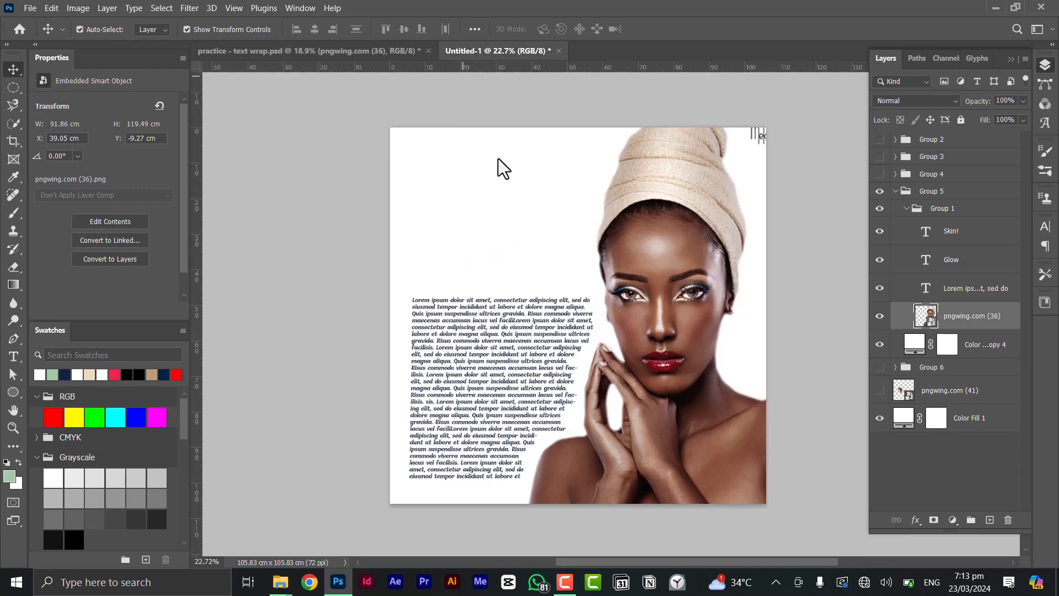
pyautogui.scroll(-2, 607, 316)
pyautogui.moveTo(616, 315); pyautogui.dragTo(560, 301)
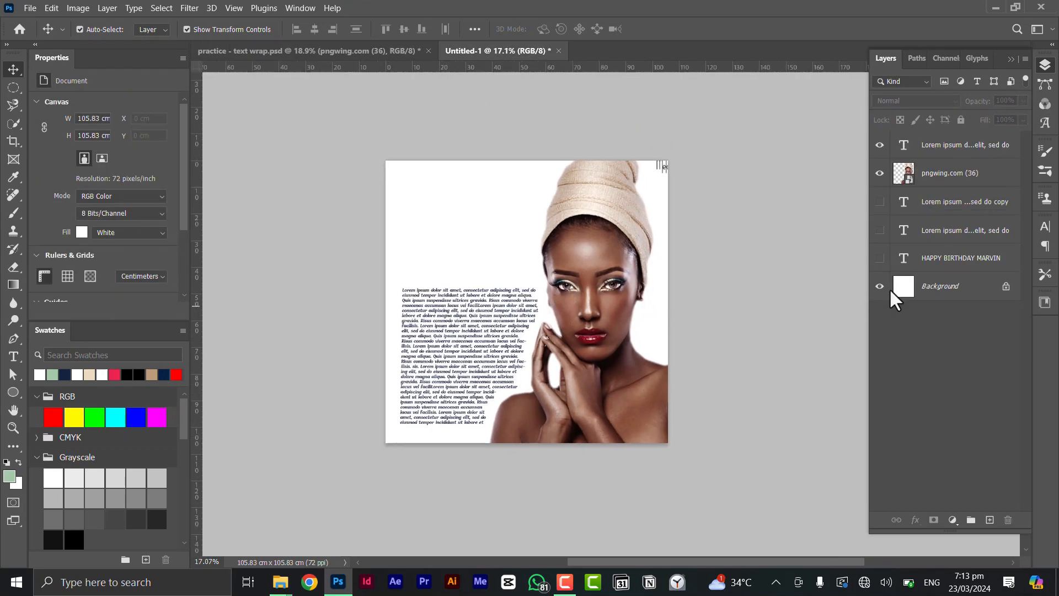
pyautogui.click(319, 51)
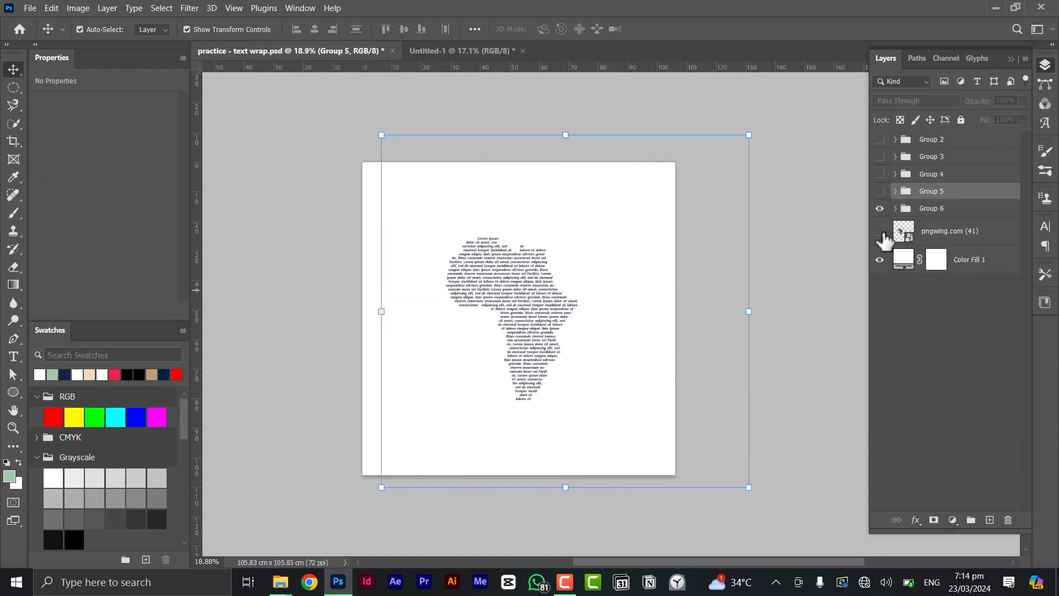
# Hide Group 6, scale the patterned Africa logo to 165.43%, and drag it into Untitled-1
pyautogui.click(880, 209)
pyautogui.scroll(2, 455, 331)
pyautogui.click(458, 331)
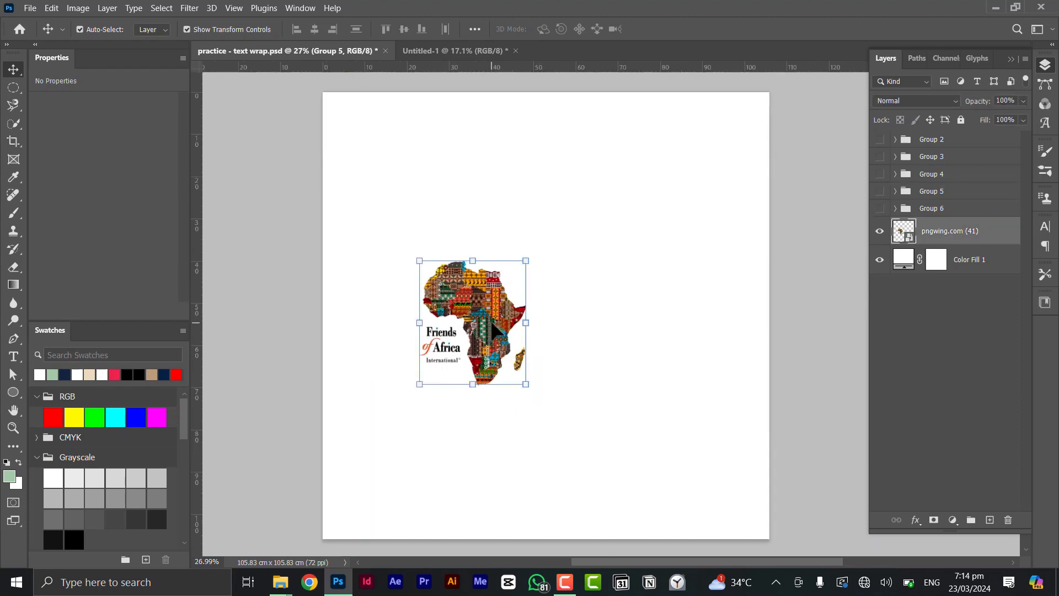
pyautogui.moveTo(530, 321); pyautogui.dragTo(688, 316)
pyautogui.hscroll(2, 657, 220)
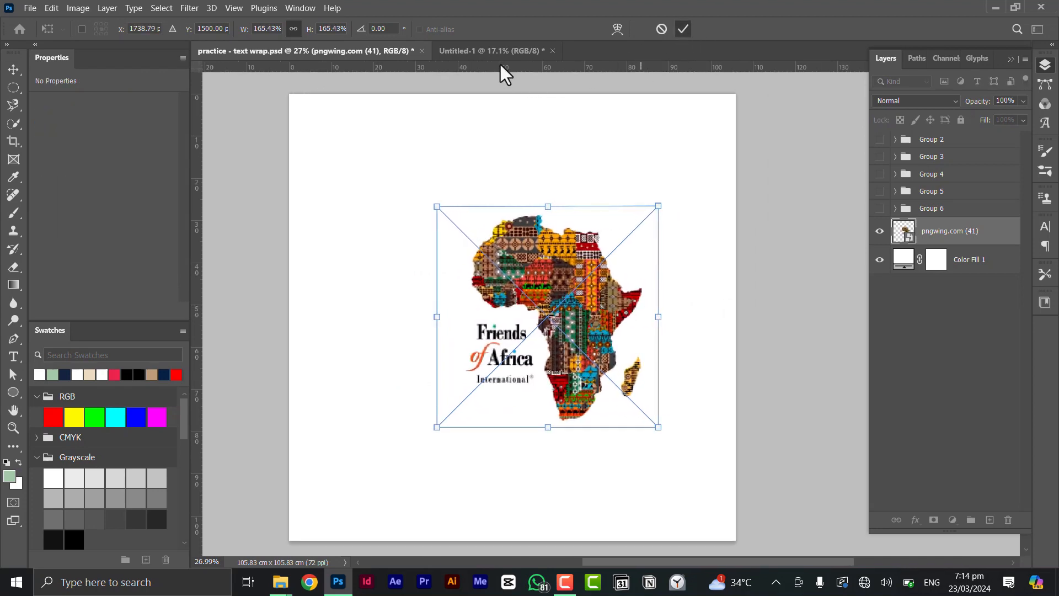
pyautogui.press('Return')
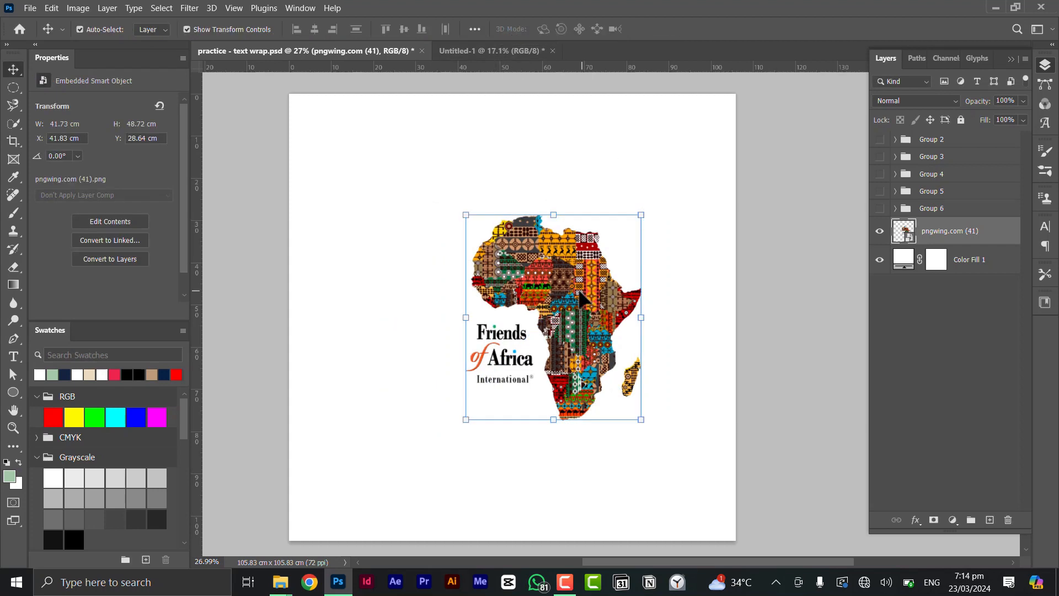
pyautogui.moveTo(597, 316); pyautogui.dragTo(539, 321)
# Hide pngwing.com (36) and the Lorem text, then scale the Africa image to about 215%, centred
pyautogui.click(880, 201)
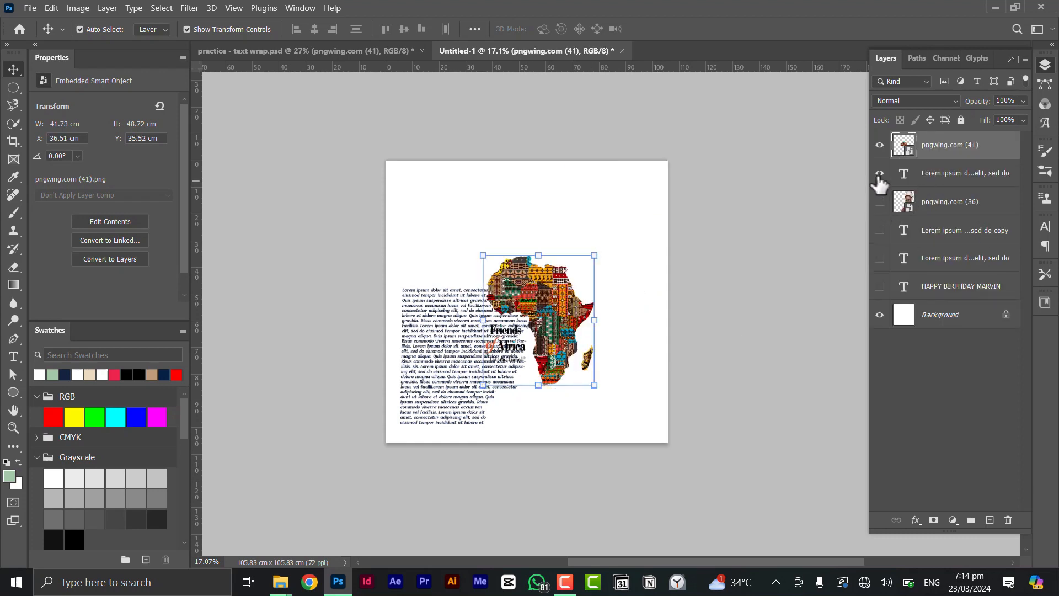
pyautogui.click(880, 172)
pyautogui.hotkey('ctrl', 't')
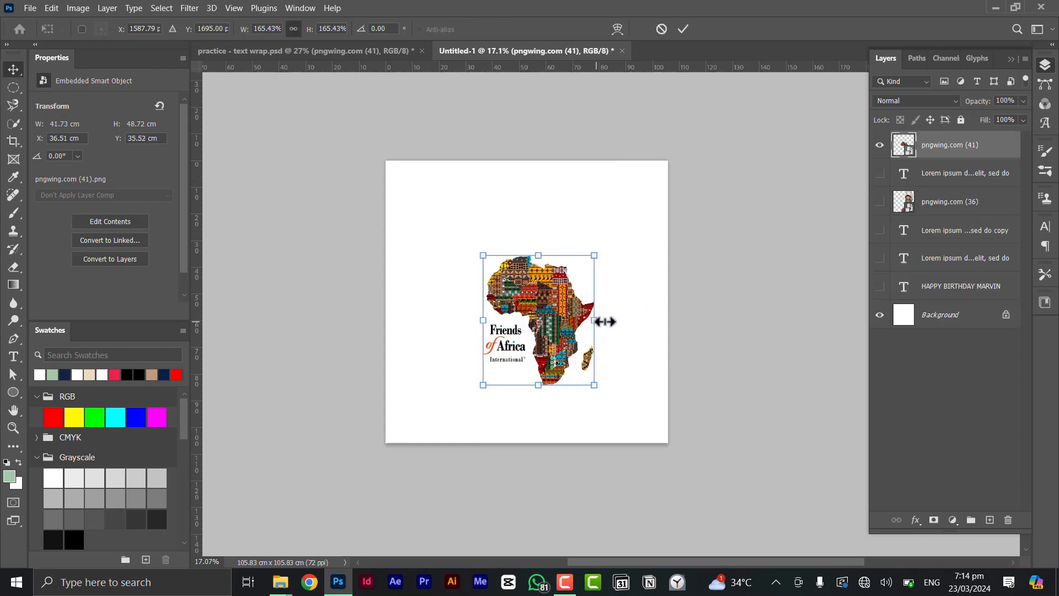
pyautogui.moveTo(623, 323)
pyautogui.mouseDown()
pyautogui.moveTo(647, 321)
pyautogui.moveTo(627, 322)
pyautogui.mouseUp()
pyautogui.moveTo(566, 307); pyautogui.dragTo(557, 304)
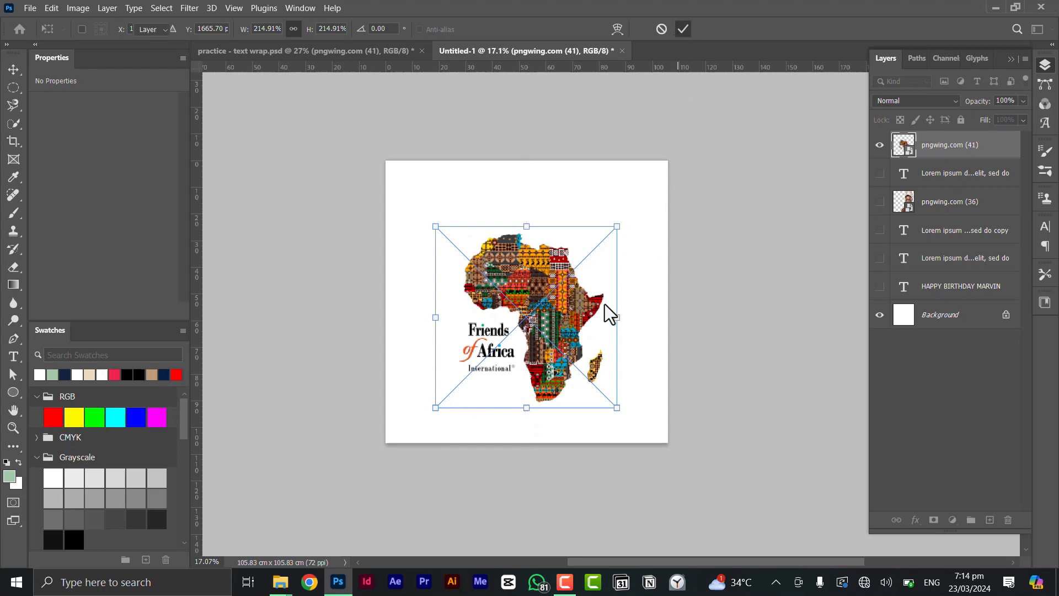
pyautogui.press('Return')
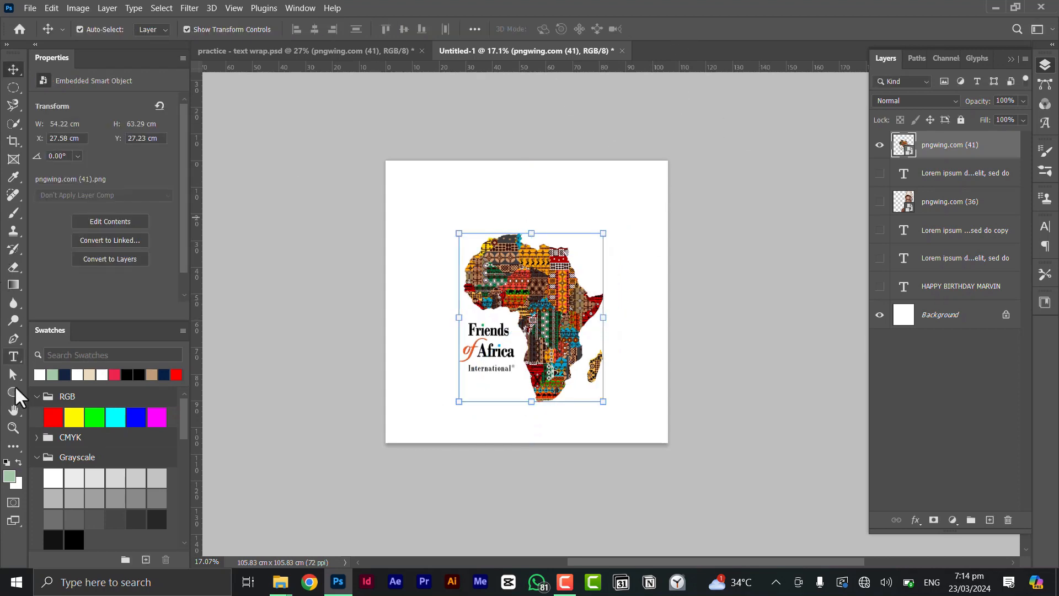
# Start a pen outline at Africa's southern tip and trace curved anchors up the west coast
pyautogui.press('p')
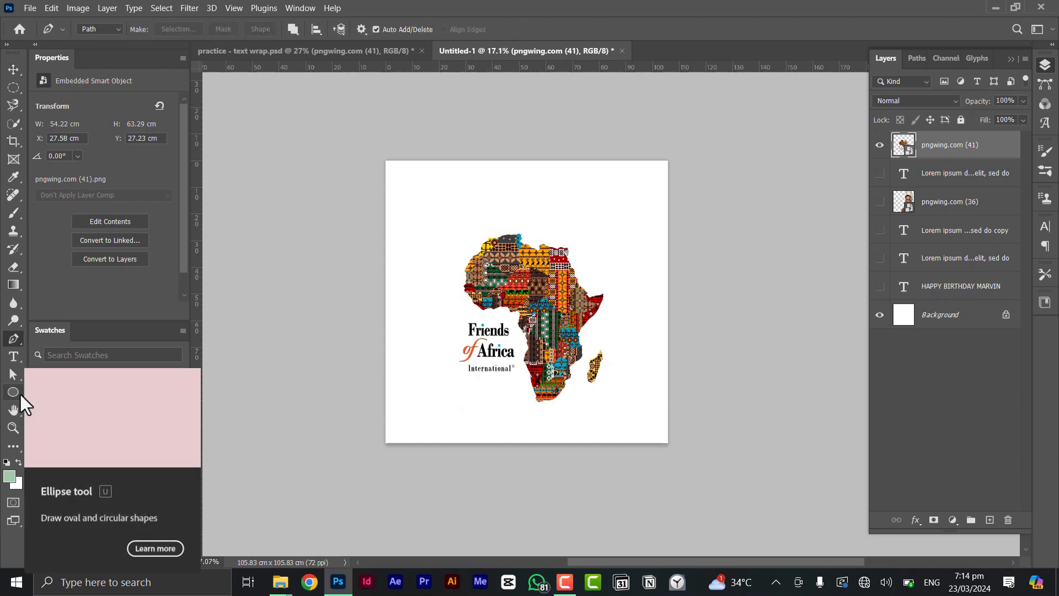
pyautogui.scroll(2, 552, 356)
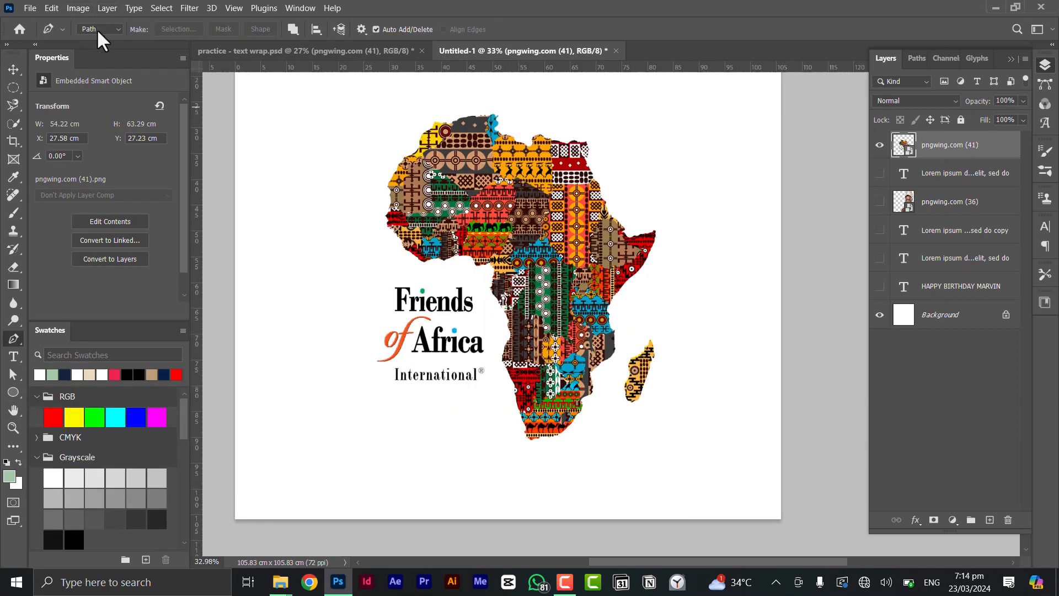
pyautogui.scroll(2, 552, 447)
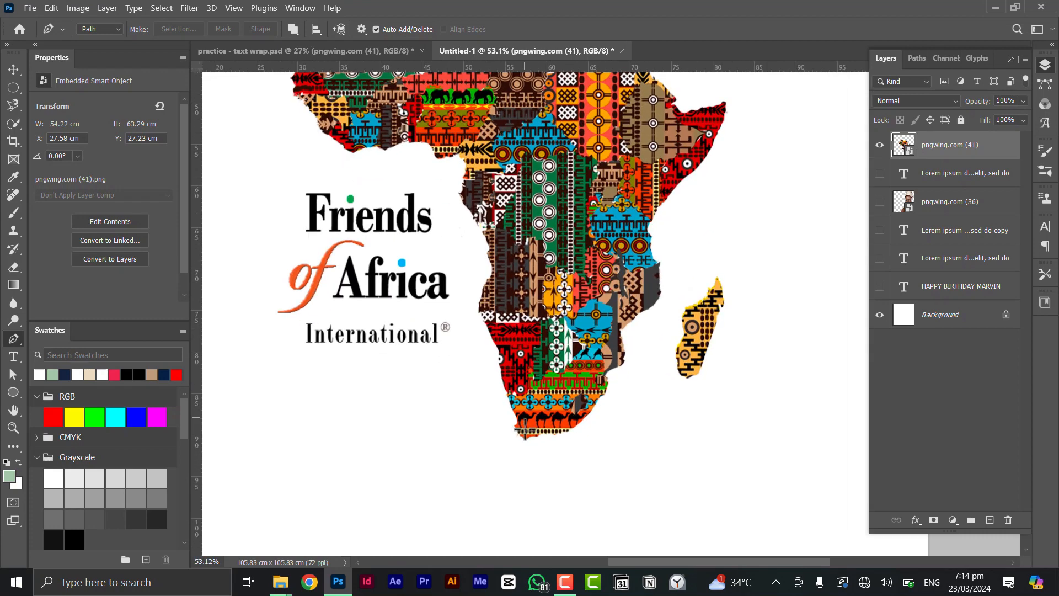
pyautogui.scroll(1, 524, 433)
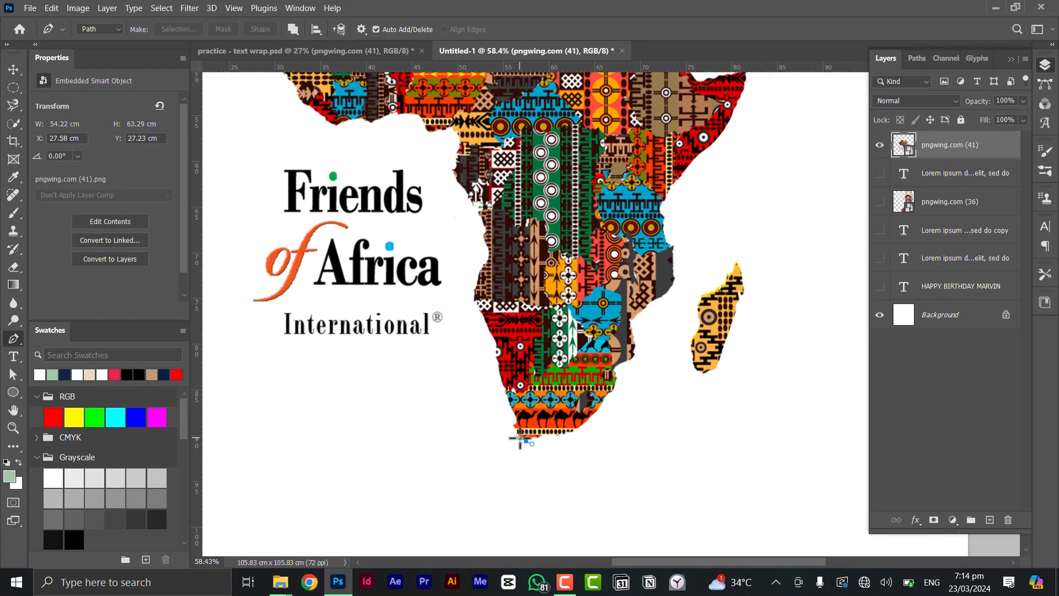
pyautogui.click(519, 439)
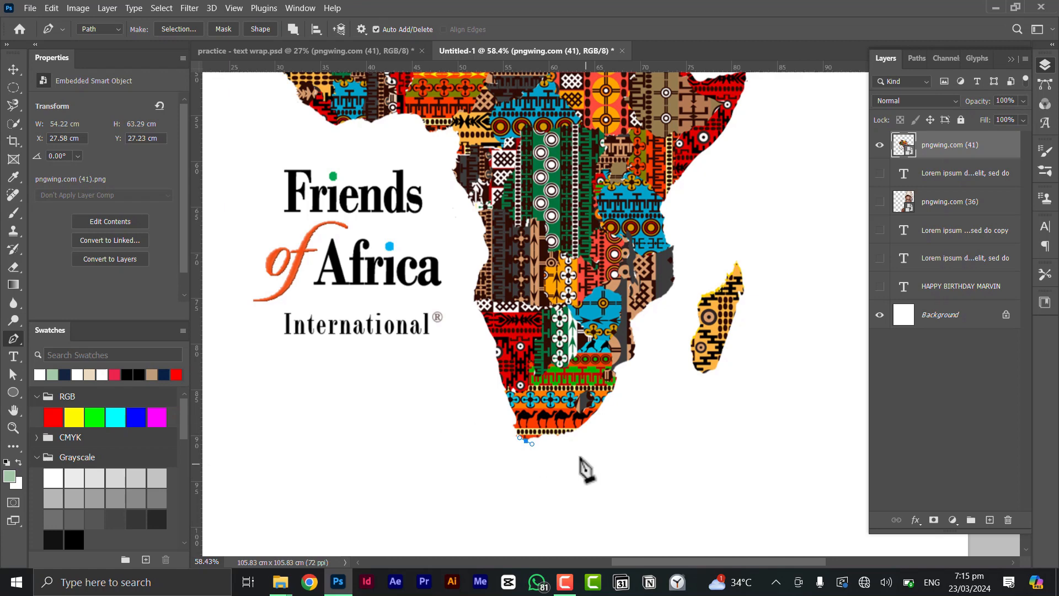
pyautogui.scroll(-2, 552, 435)
pyautogui.moveTo(552, 404); pyautogui.dragTo(525, 471)
pyautogui.scroll(2, 552, 457)
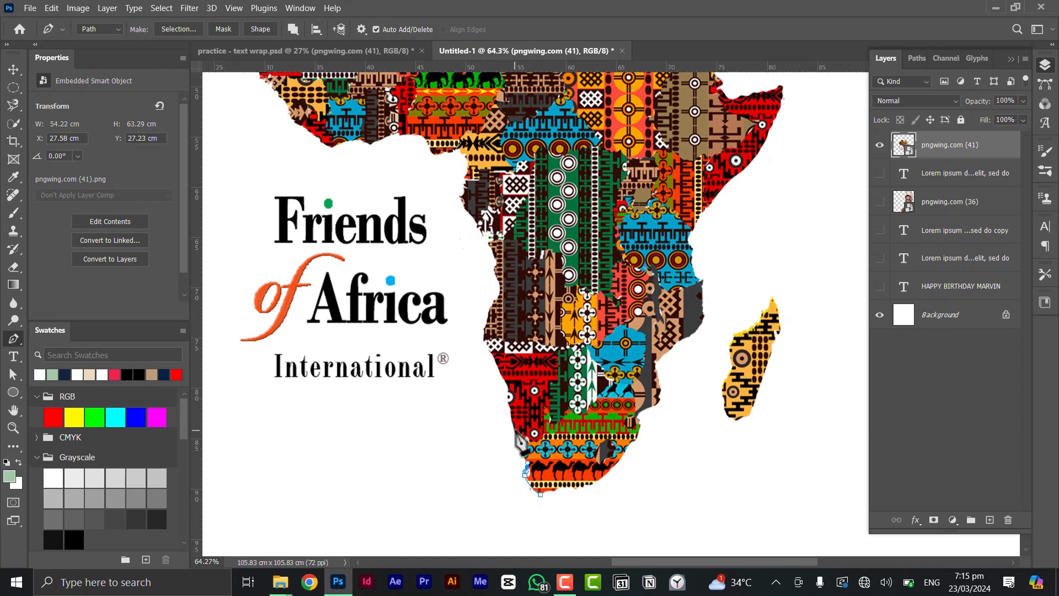
pyautogui.moveTo(514, 429); pyautogui.dragTo(513, 420)
pyautogui.moveTo(500, 376); pyautogui.dragTo(496, 368)
pyautogui.moveTo(484, 332); pyautogui.dragTo(483, 240)
# Extend the outline further up the west coast and around the western bulge
pyautogui.click(493, 299)
pyautogui.moveTo(541, 205); pyautogui.dragTo(589, 357)
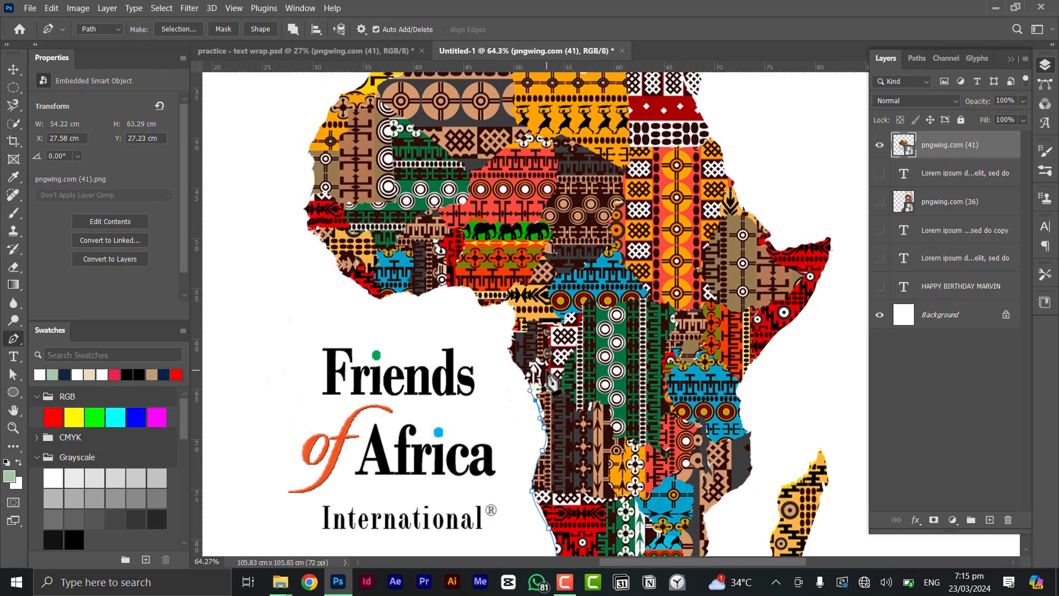
pyautogui.moveTo(511, 359); pyautogui.dragTo(406, 300)
pyautogui.hotkey('ctrl', 'z')
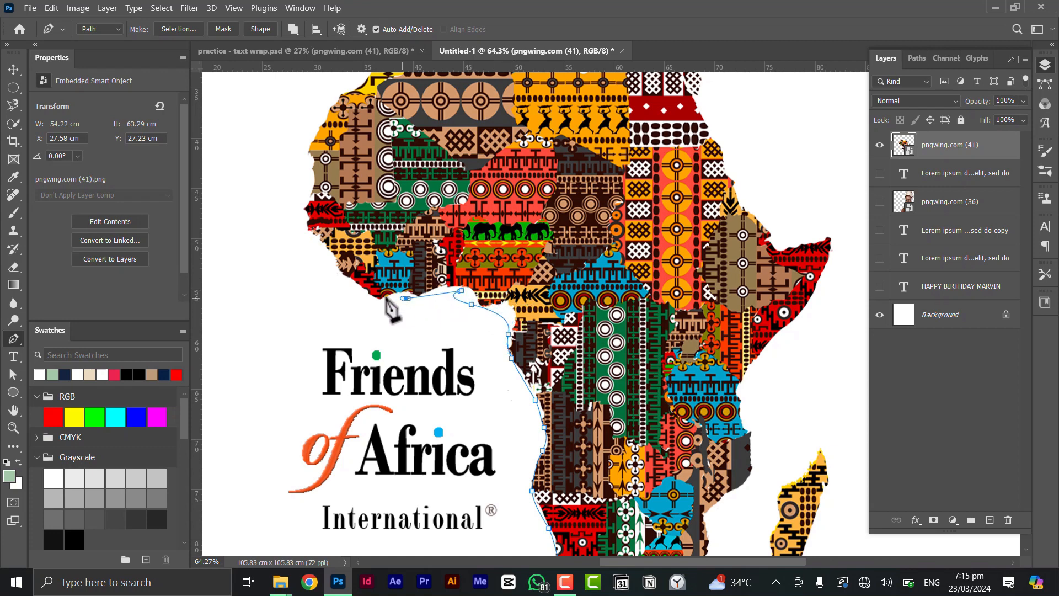
pyautogui.moveTo(342, 268); pyautogui.dragTo(375, 127)
pyautogui.hotkey('ctrl', 'z')
pyautogui.hotkey('ctrl', 'z')
pyautogui.moveTo(351, 162); pyautogui.dragTo(347, 175)
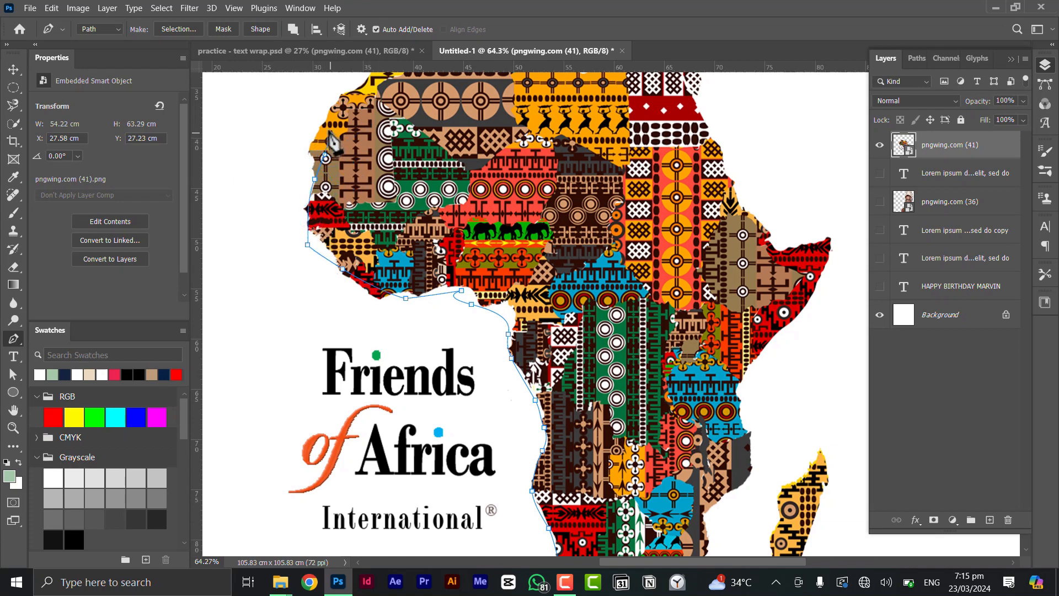
# Trace the outline along the northwest and north coasts to the northeast coast
pyautogui.moveTo(394, 119); pyautogui.dragTo(327, 159)
pyautogui.moveTo(307, 135); pyautogui.dragTo(365, 114)
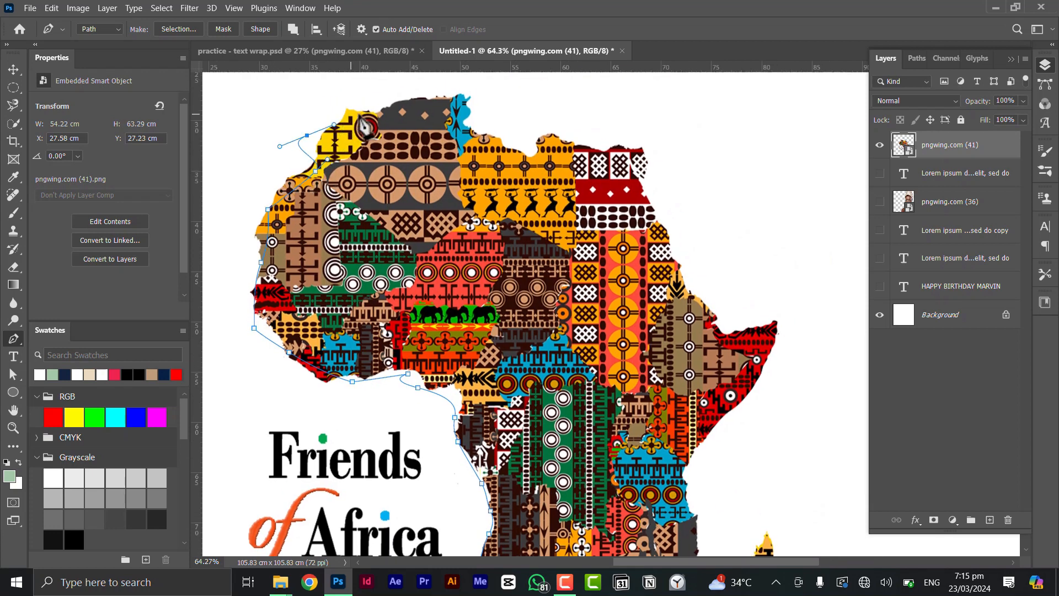
pyautogui.moveTo(455, 114); pyautogui.dragTo(512, 128)
pyautogui.click(528, 144)
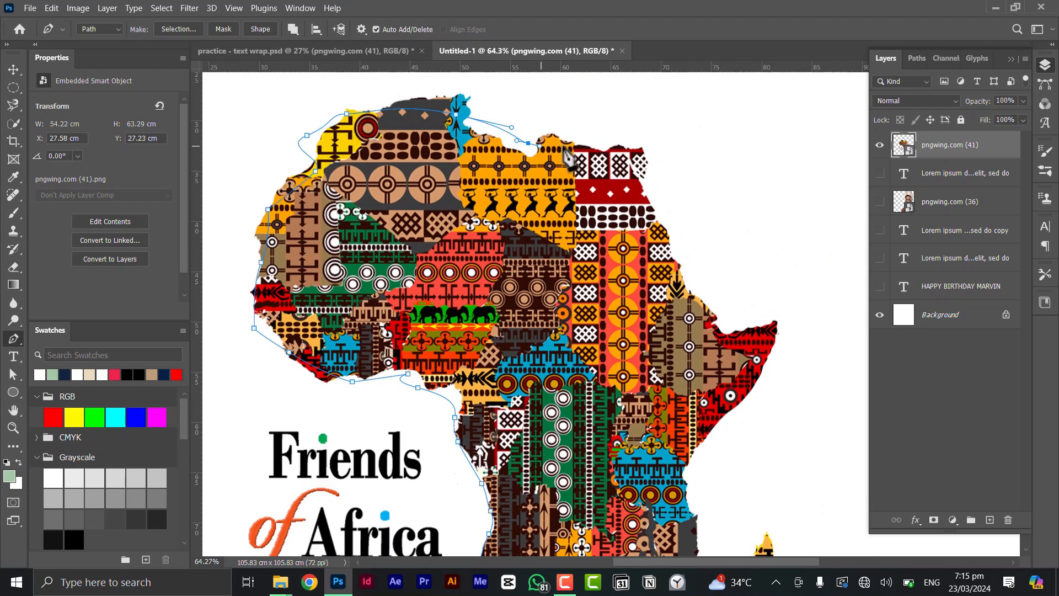
pyautogui.moveTo(624, 157); pyautogui.dragTo(653, 209)
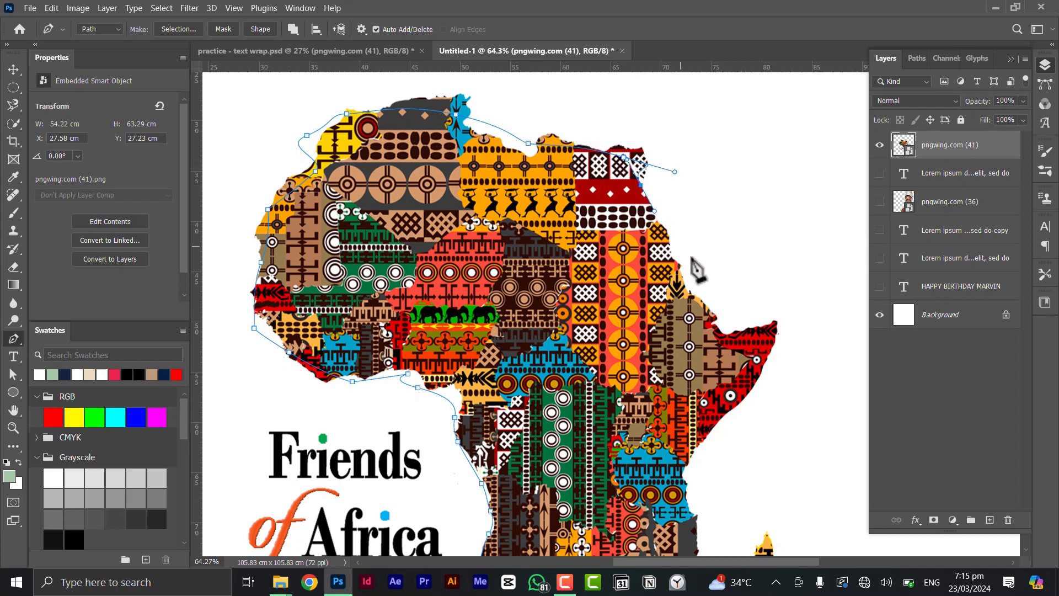
pyautogui.moveTo(771, 302); pyautogui.dragTo(866, 361)
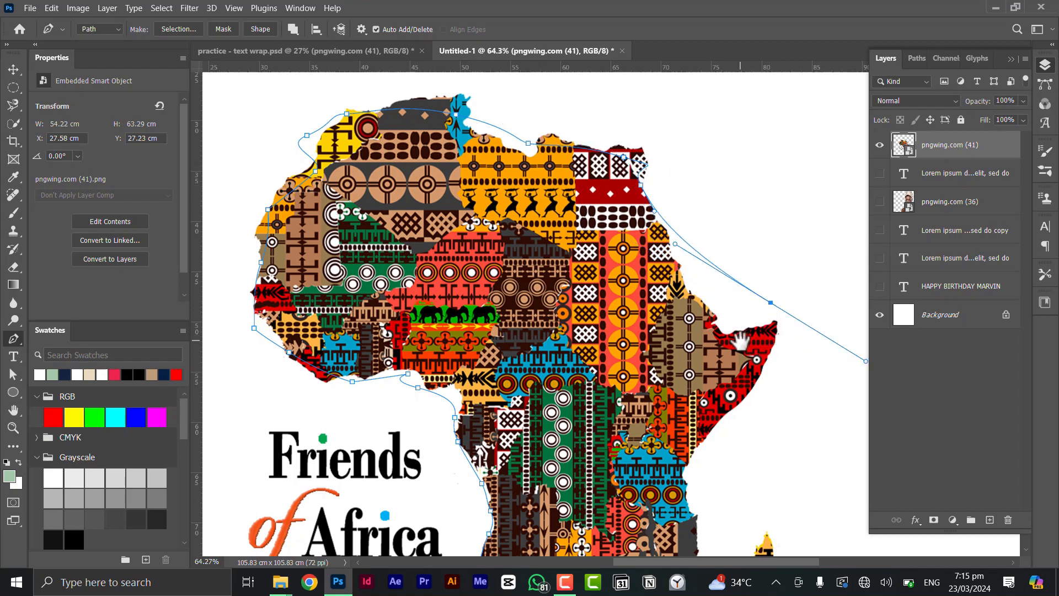
pyautogui.moveTo(741, 341); pyautogui.dragTo(683, 263)
pyautogui.hotkey('ctrl', 'z')
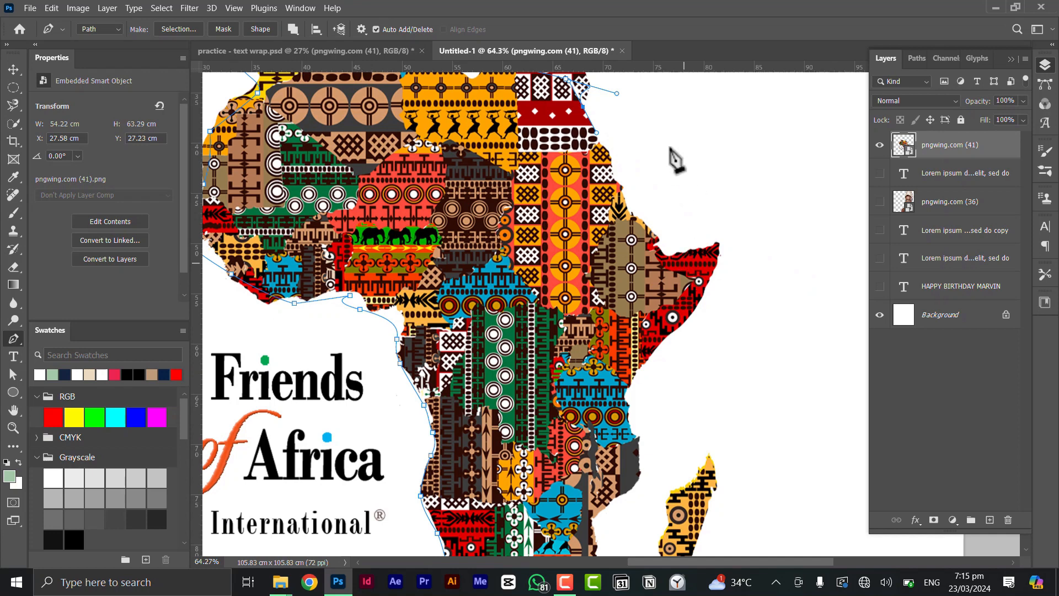
pyautogui.scroll(-2, 617, 175)
pyautogui.moveTo(639, 147); pyautogui.dragTo(633, 189)
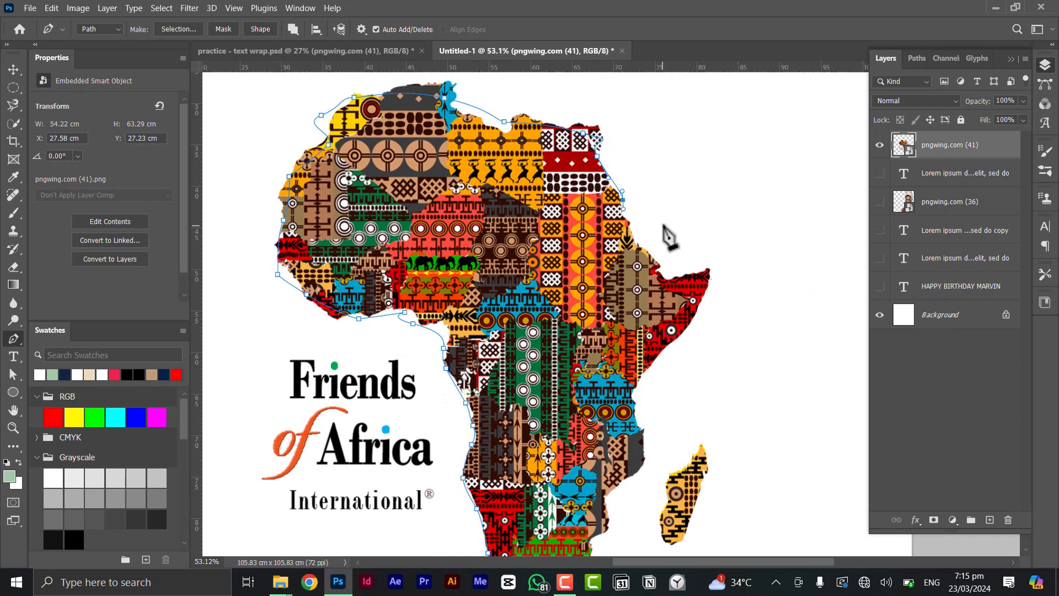
pyautogui.moveTo(664, 224); pyautogui.dragTo(670, 223)
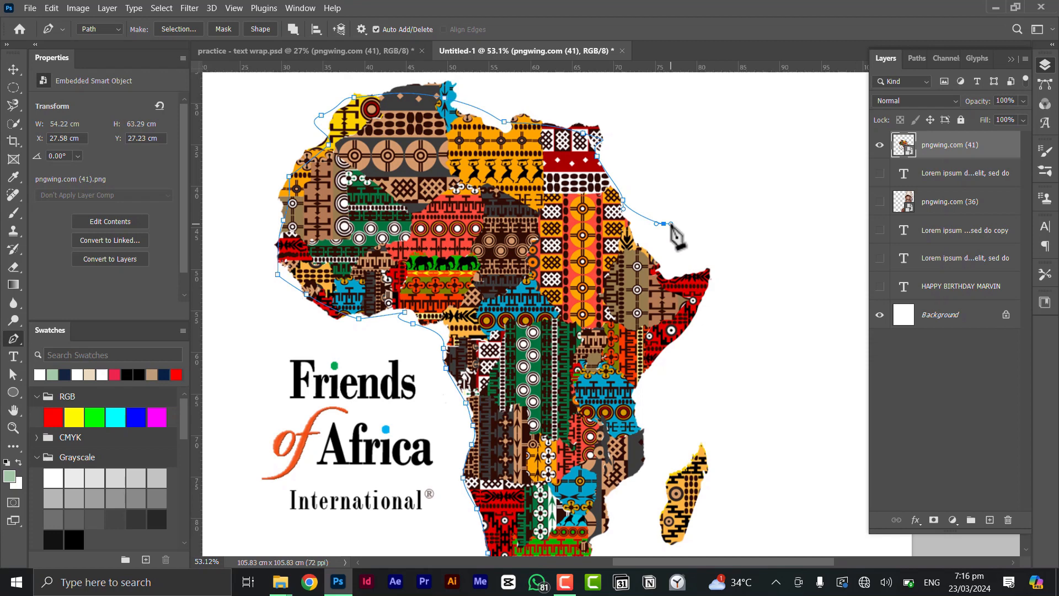
pyautogui.moveTo(671, 224); pyautogui.dragTo(644, 241)
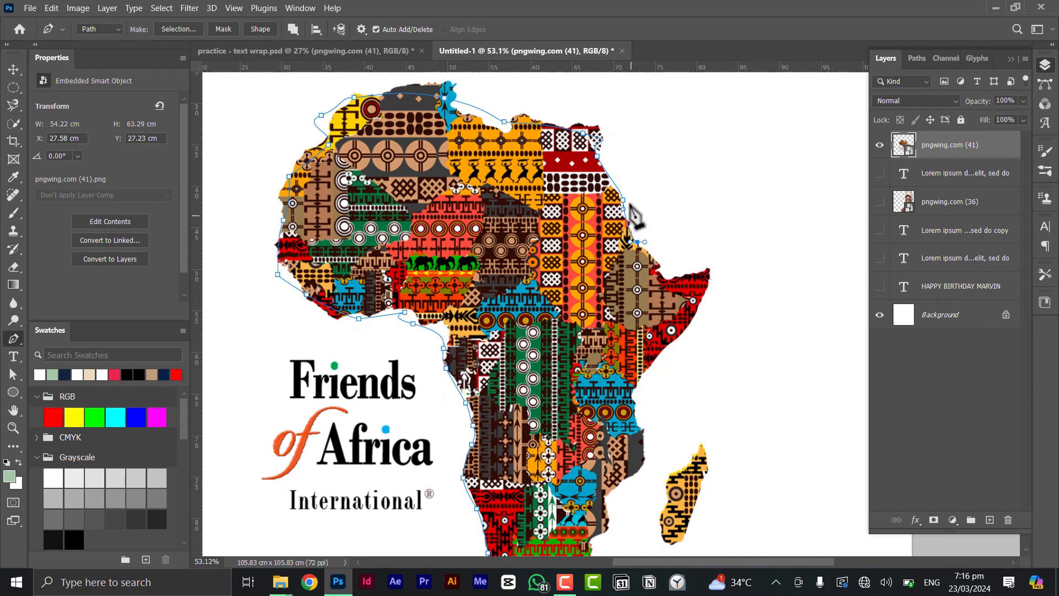
# Refine the north coast curve, adding and moving points to hug the coastline
pyautogui.scroll(1, 485, 117)
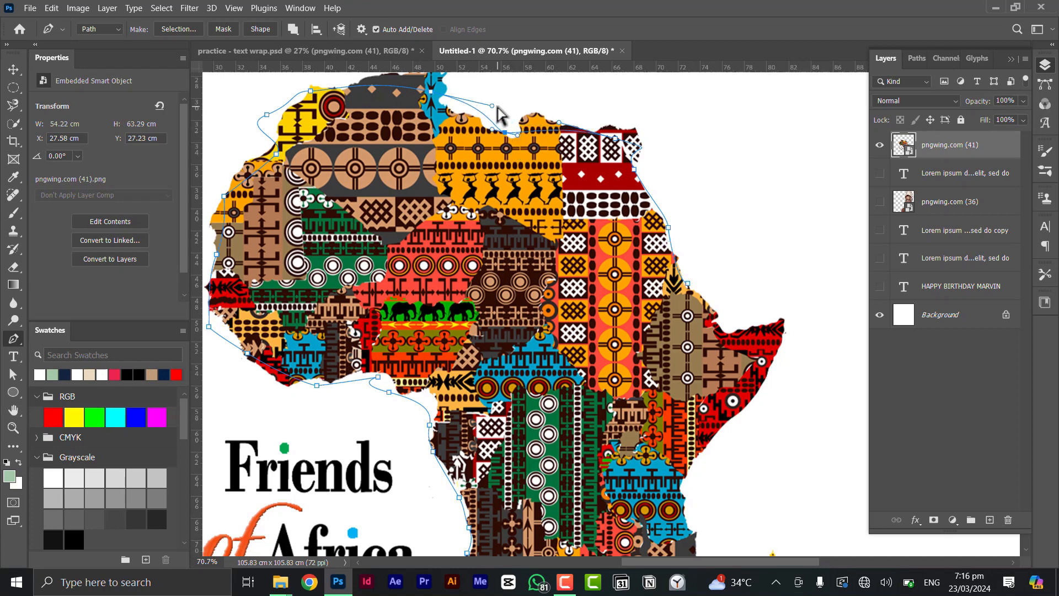
pyautogui.moveTo(492, 105); pyautogui.dragTo(491, 113)
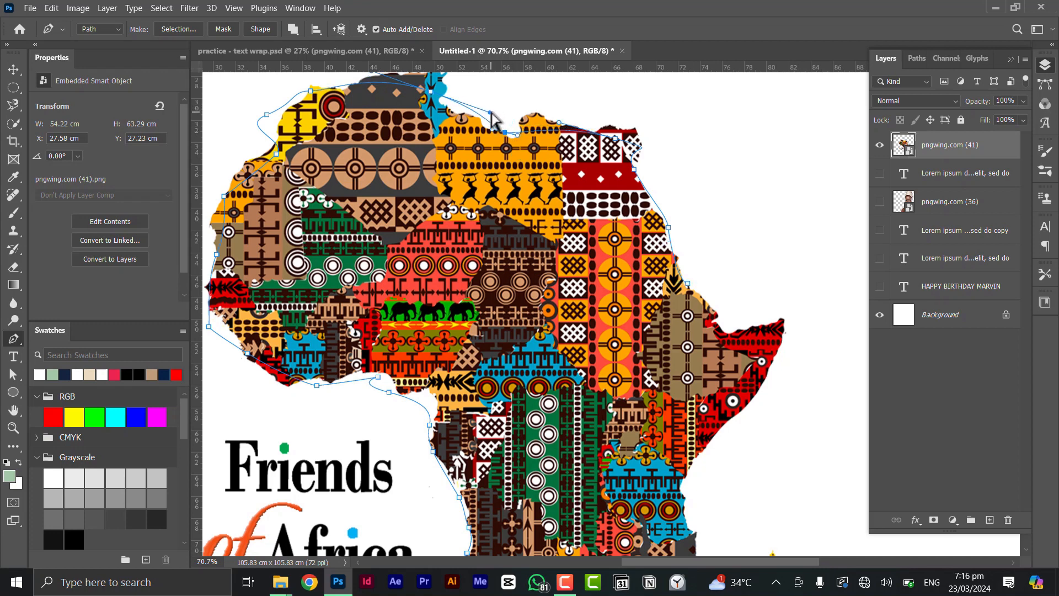
pyautogui.scroll(2, 474, 138)
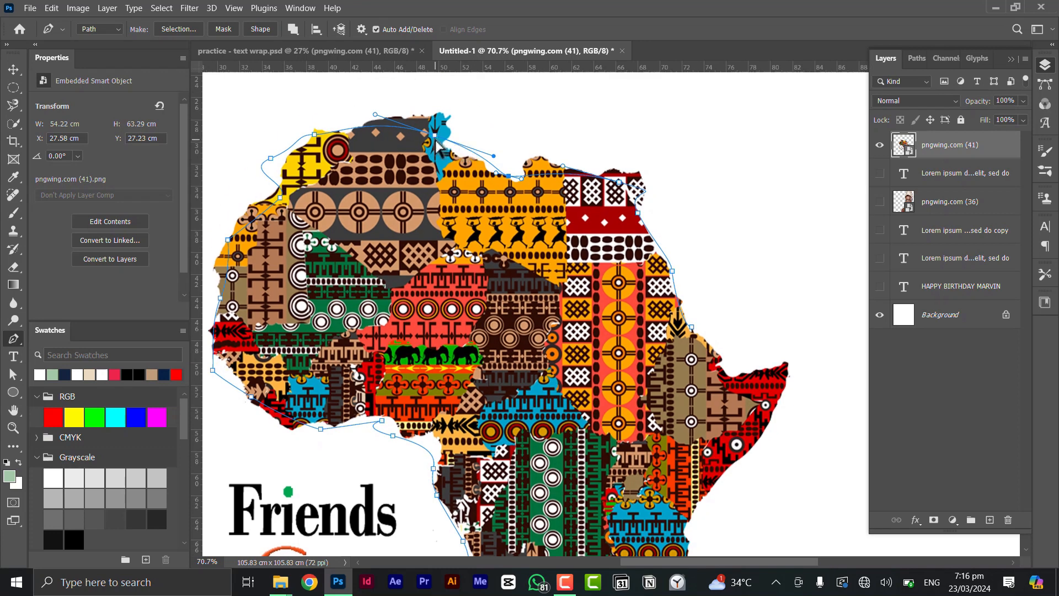
pyautogui.moveTo(435, 137); pyautogui.dragTo(445, 117)
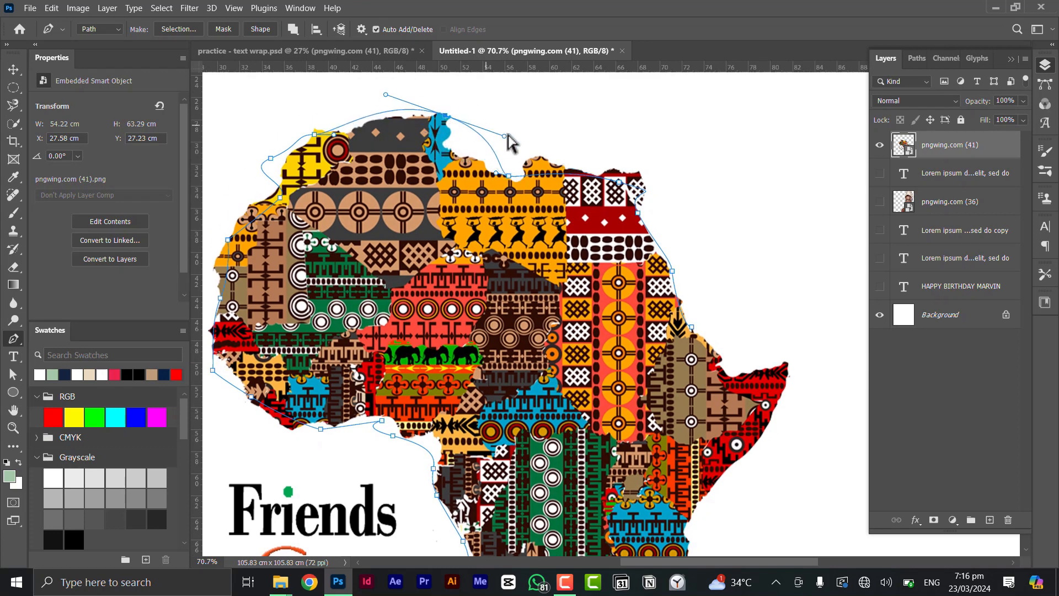
pyautogui.moveTo(504, 136); pyautogui.dragTo(467, 119)
pyautogui.click(481, 147)
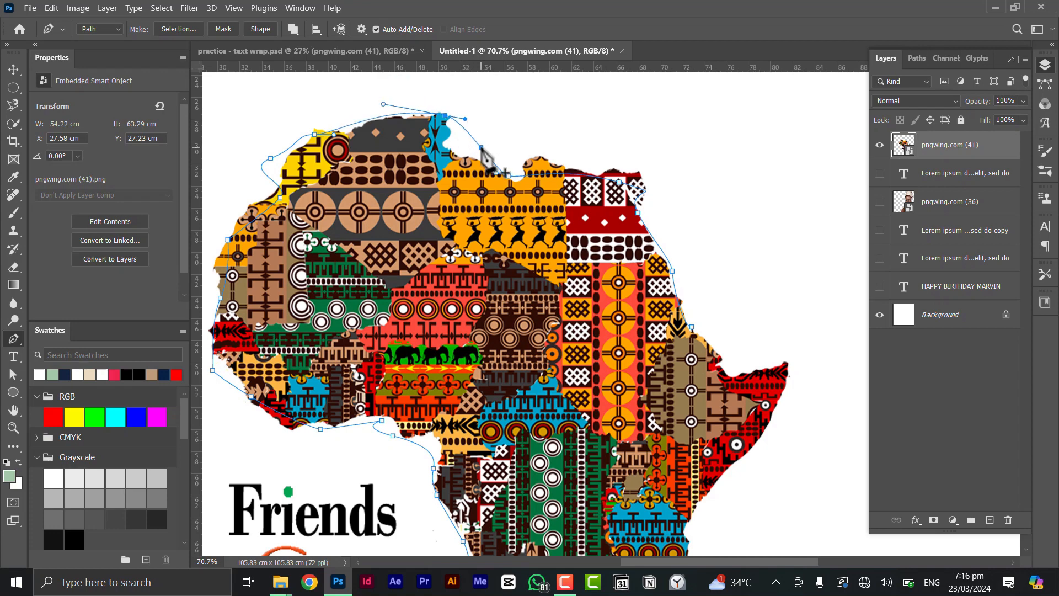
pyautogui.moveTo(482, 148)
pyautogui.mouseDown()
pyautogui.moveTo(460, 154)
pyautogui.moveTo(472, 160)
pyautogui.mouseUp()
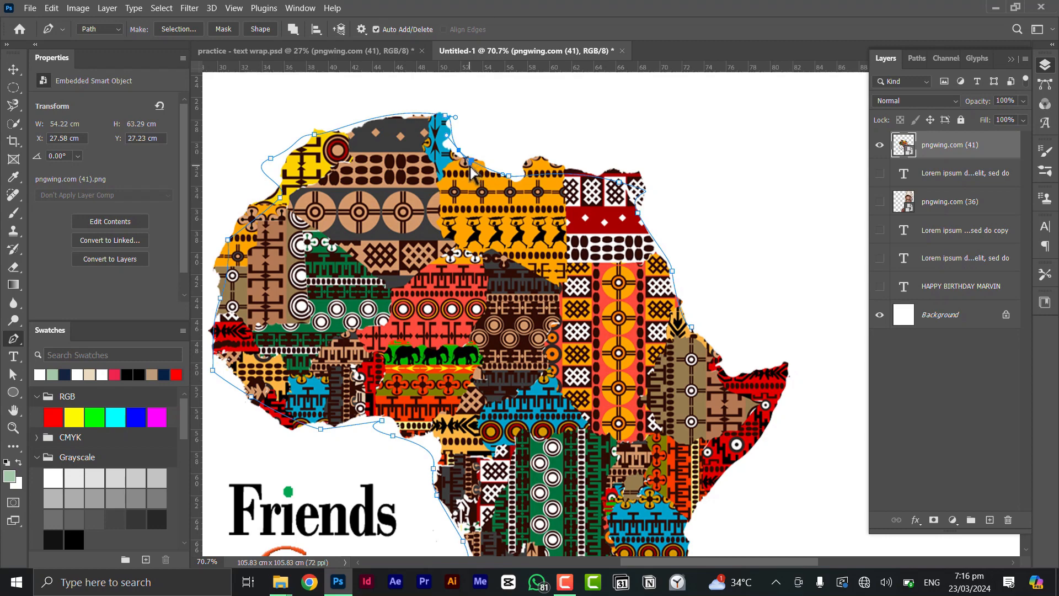
pyautogui.scroll(-3, 631, 277)
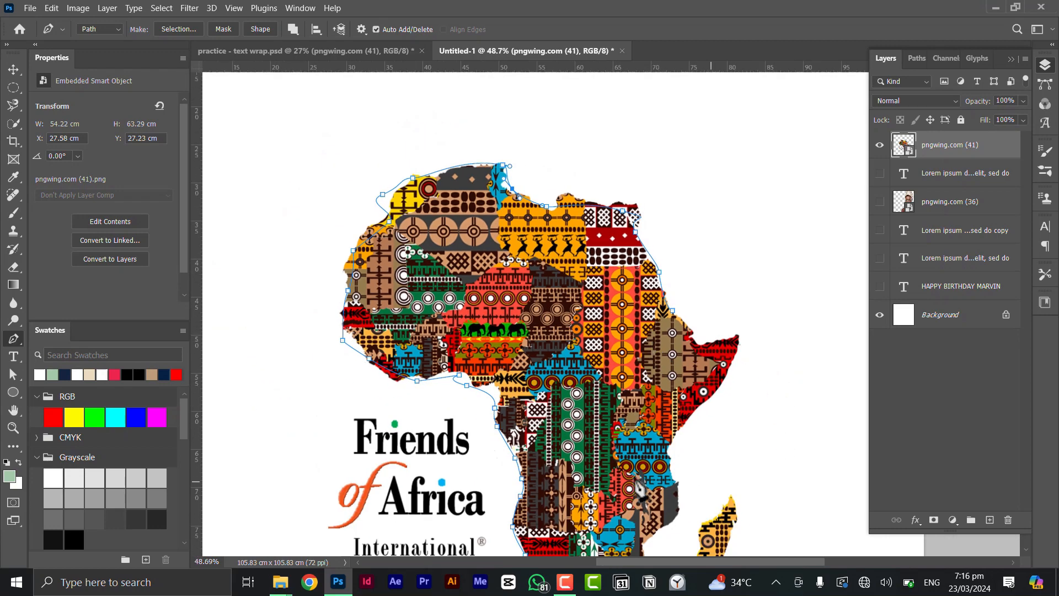
pyautogui.scroll(3, 733, 419)
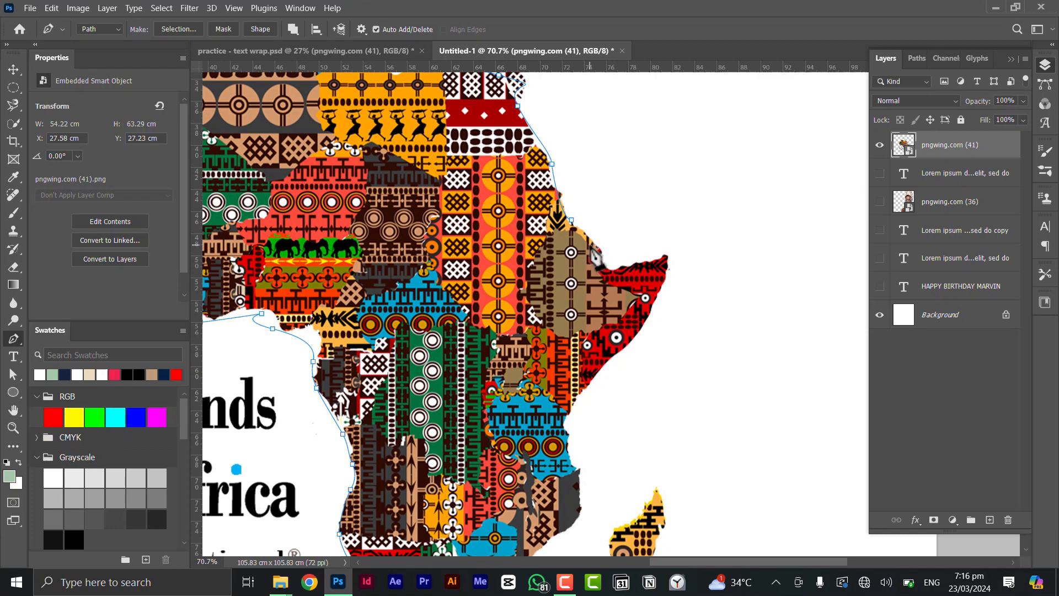
# Trace anchors around the Horn of Africa and down the east coast
pyautogui.click(593, 241)
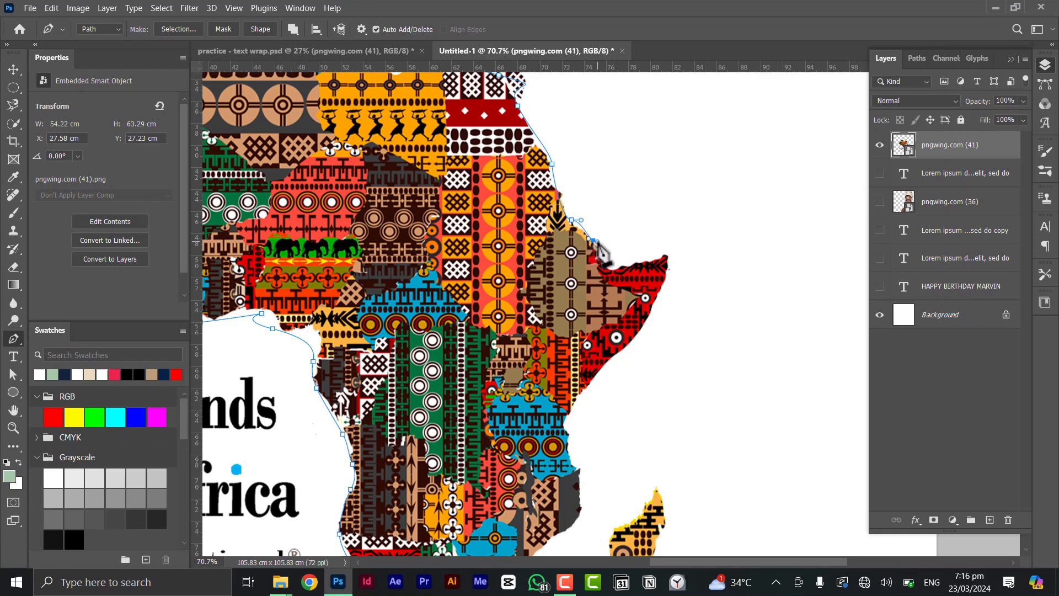
pyautogui.moveTo(600, 259); pyautogui.dragTo(689, 242)
pyautogui.click(672, 255)
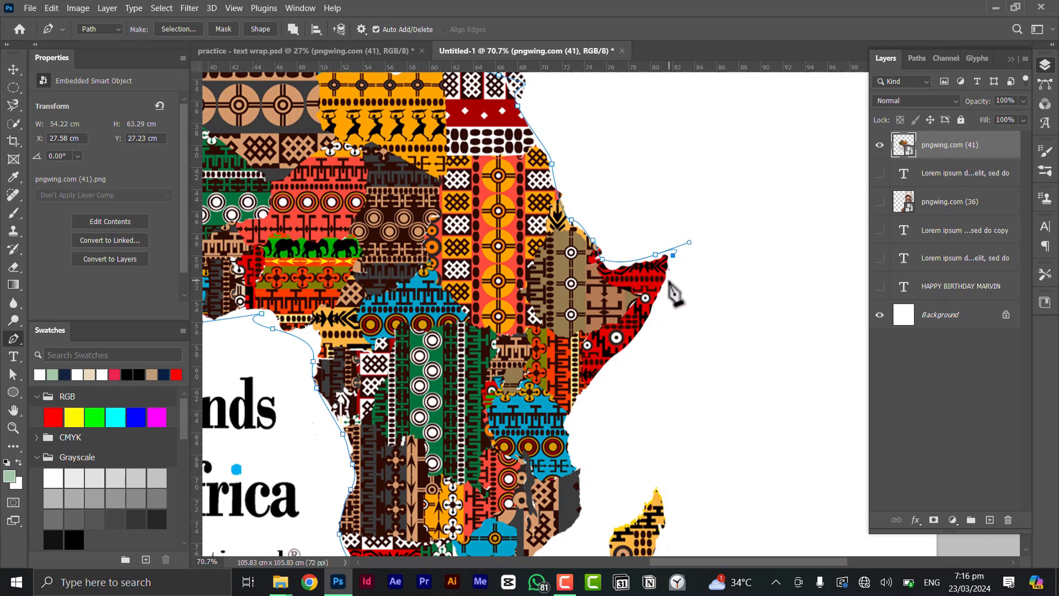
pyautogui.moveTo(668, 281)
pyautogui.mouseDown()
pyautogui.moveTo(656, 305)
pyautogui.moveTo(665, 287)
pyautogui.mouseUp()
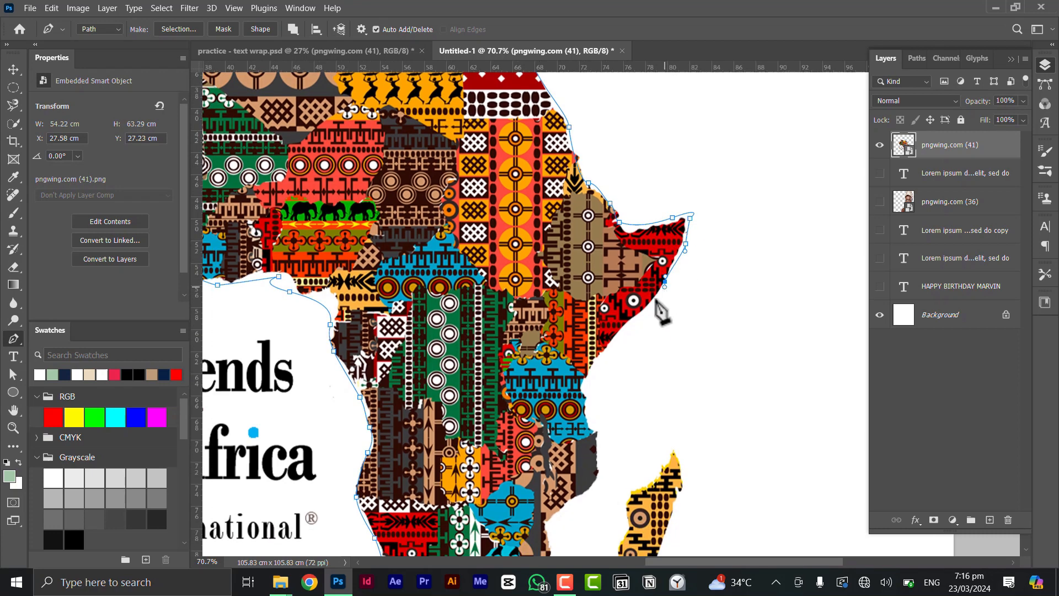
pyautogui.scroll(-5, 623, 259)
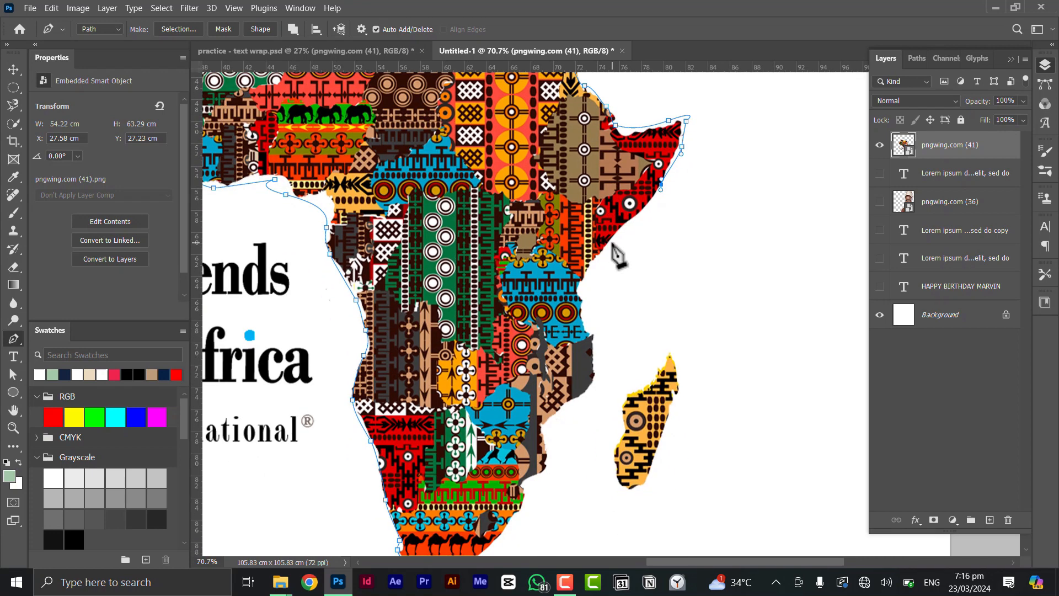
pyautogui.click(610, 242)
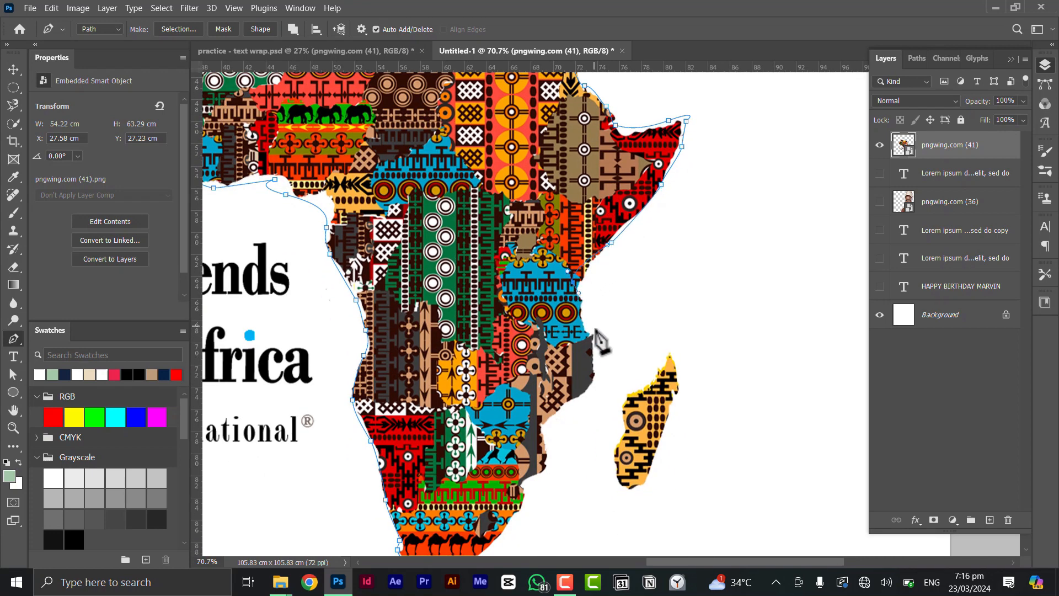
pyautogui.moveTo(594, 326); pyautogui.dragTo(598, 339)
pyautogui.moveTo(588, 390); pyautogui.dragTo(541, 437)
# Carry the east coast anchors down to the southern African coast
pyautogui.scroll(-4, 546, 414)
pyautogui.hscroll(-1, 546, 413)
pyautogui.click(560, 391)
pyautogui.moveTo(480, 474); pyautogui.dragTo(425, 489)
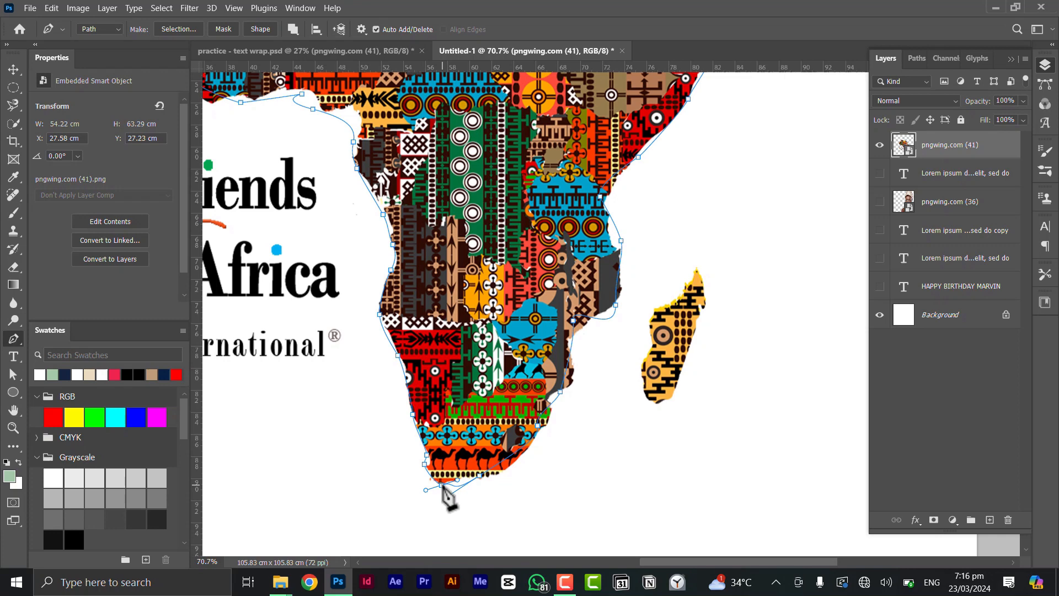
pyautogui.scroll(-7, 559, 415)
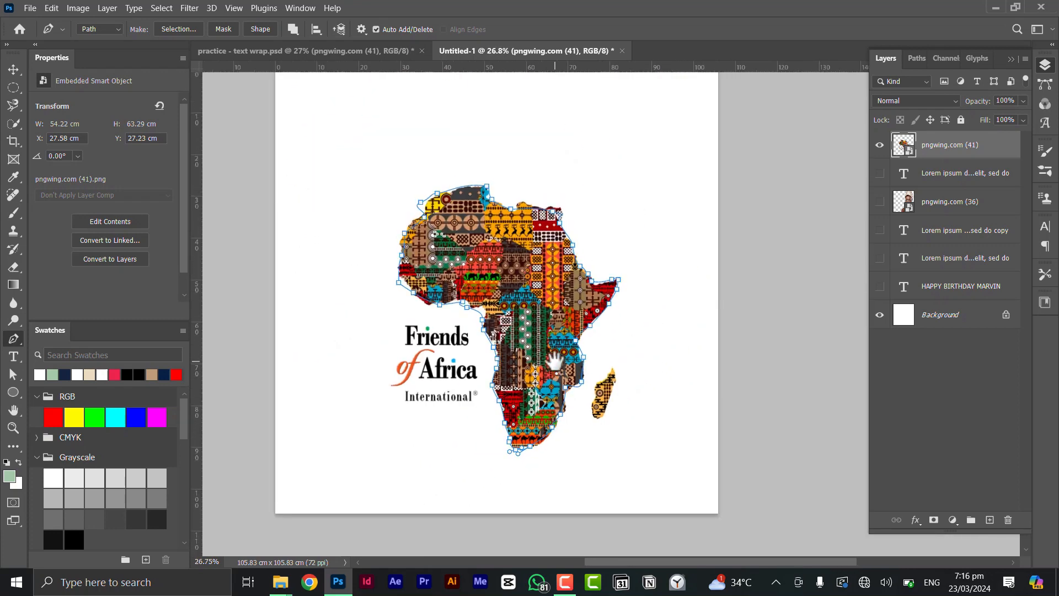
# Create a Tillana Bold 45 pt area type box inside the closed Africa path
pyautogui.moveTo(543, 335); pyautogui.dragTo(555, 360)
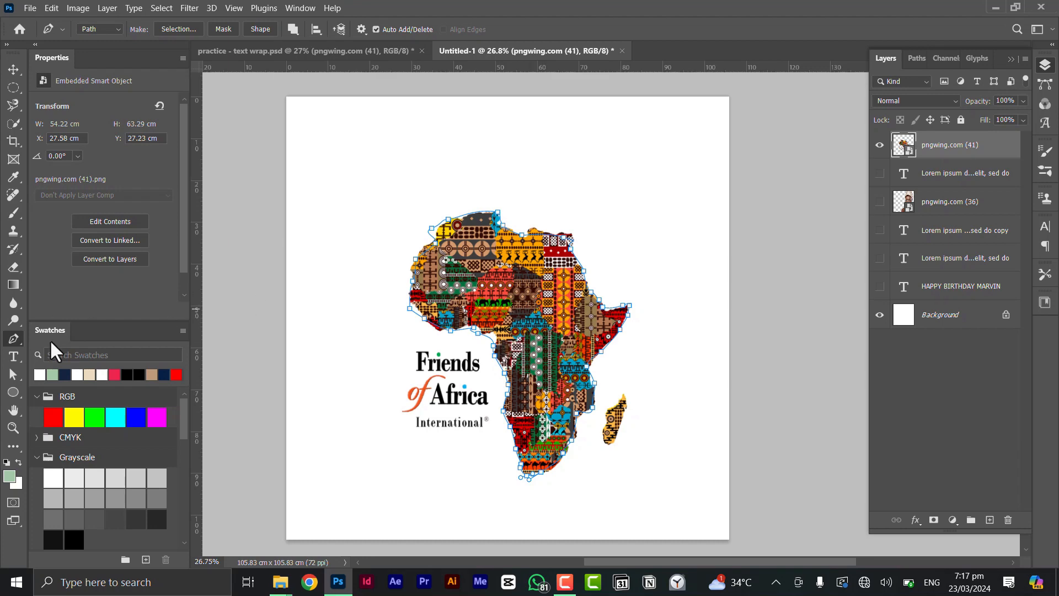
pyautogui.click(10, 356)
pyautogui.scroll(10, 622, 188)
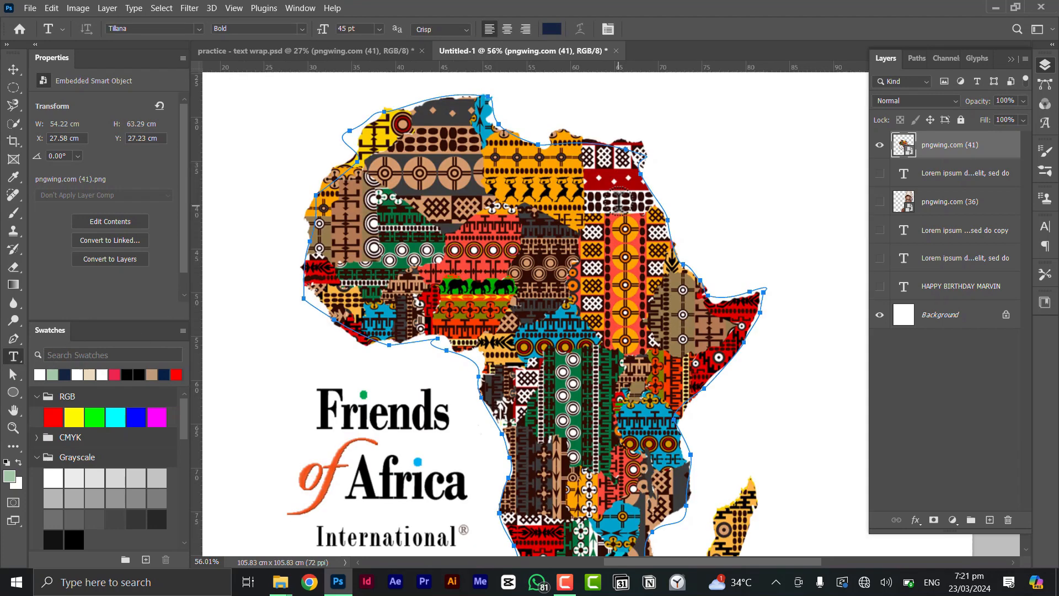
pyautogui.scroll(10, 623, 188)
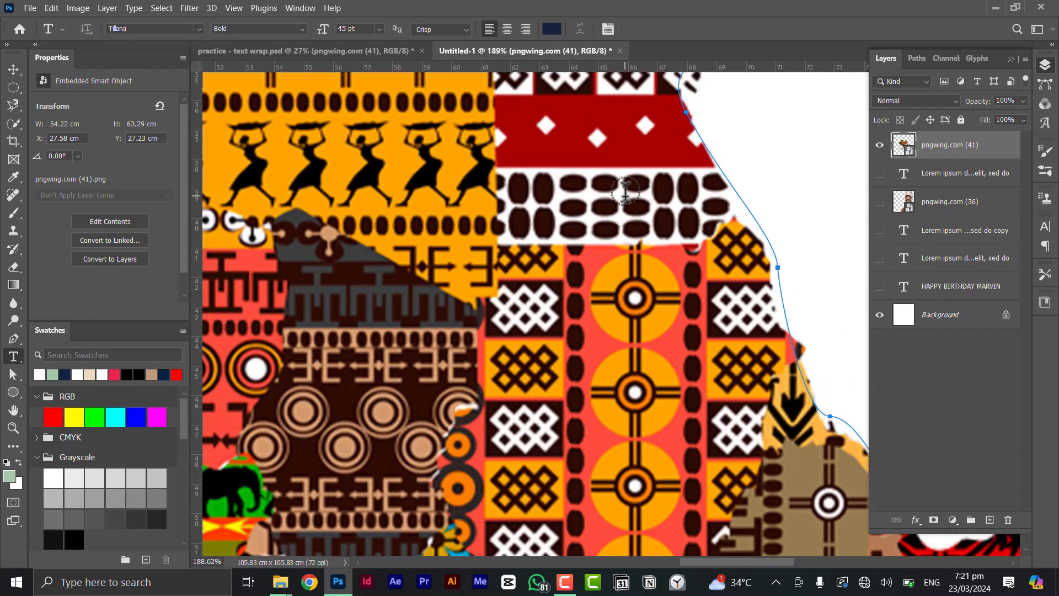
pyautogui.scroll(5, 613, 192)
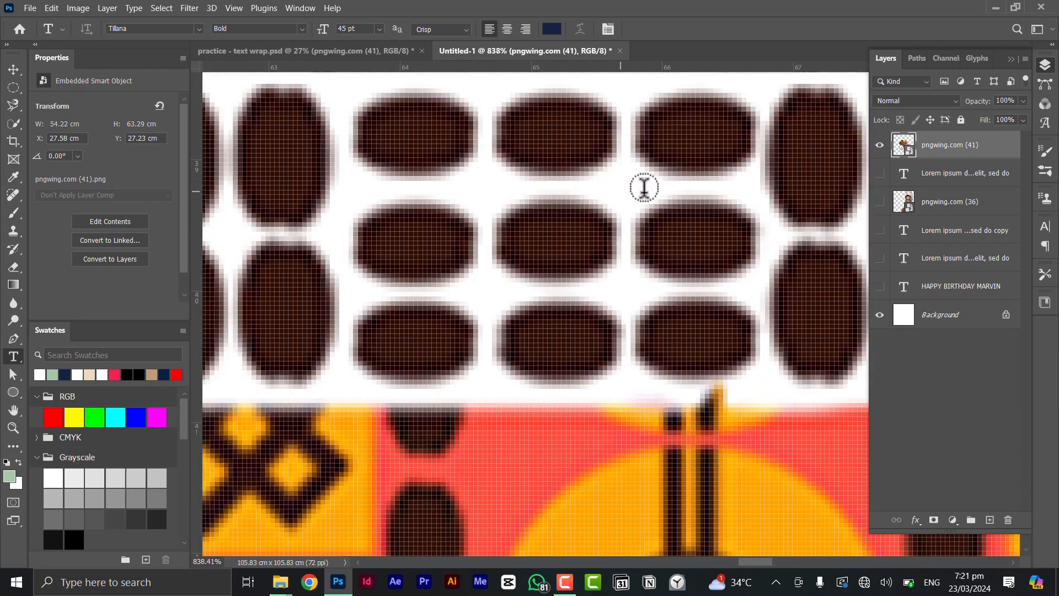
pyautogui.scroll(-20, 636, 179)
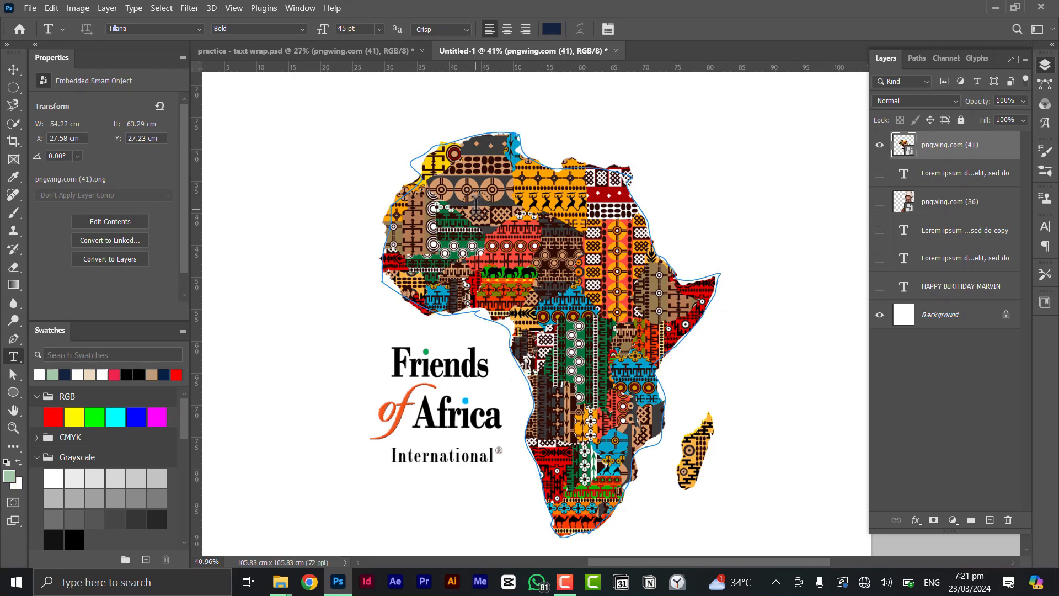
pyautogui.click(476, 204)
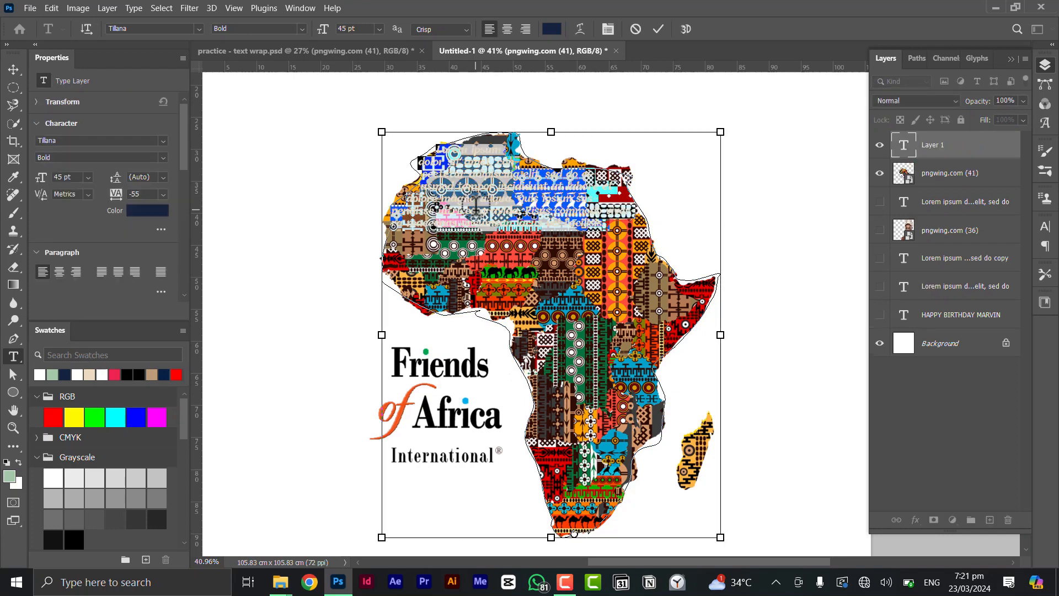
# Paste long Lorem ipsum into the Africa shape, commit it, and hide pngwing.com (41)
pyautogui.hotkey('ctrl', 'v')
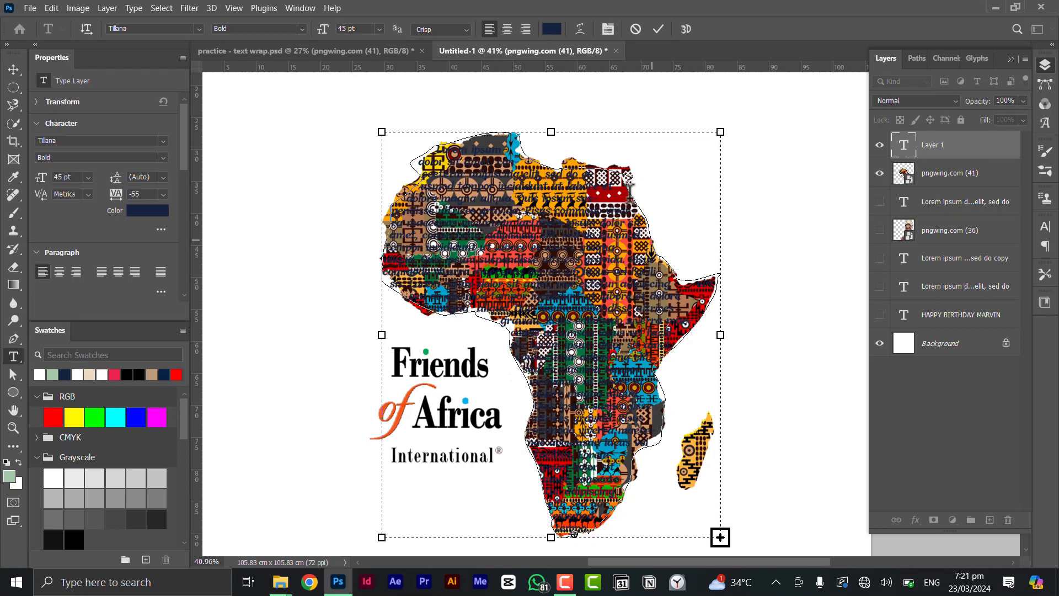
pyautogui.click(880, 173)
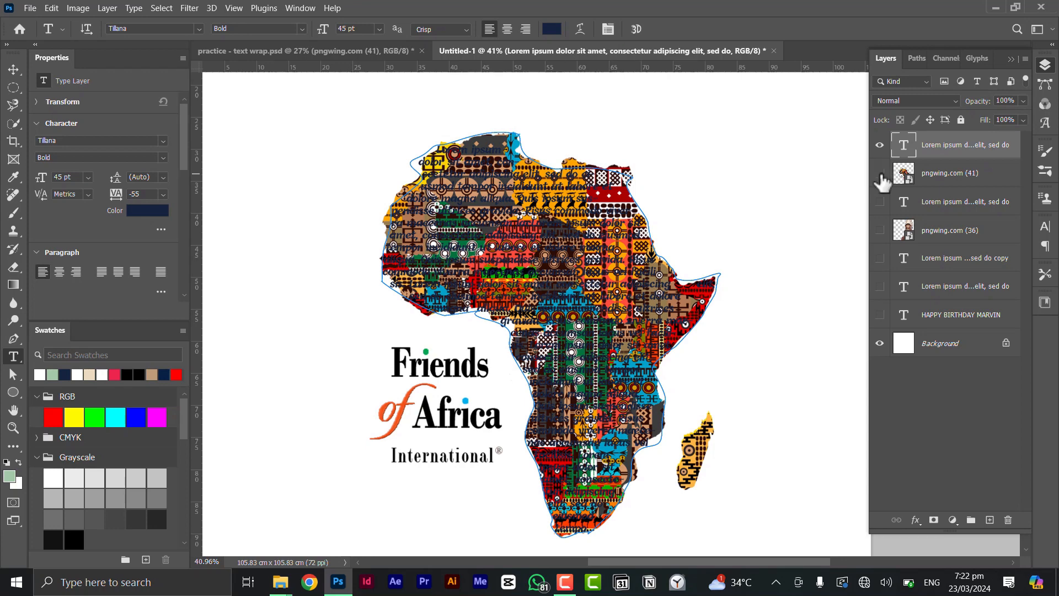
pyautogui.click(881, 174)
pyautogui.scroll(-2, 576, 256)
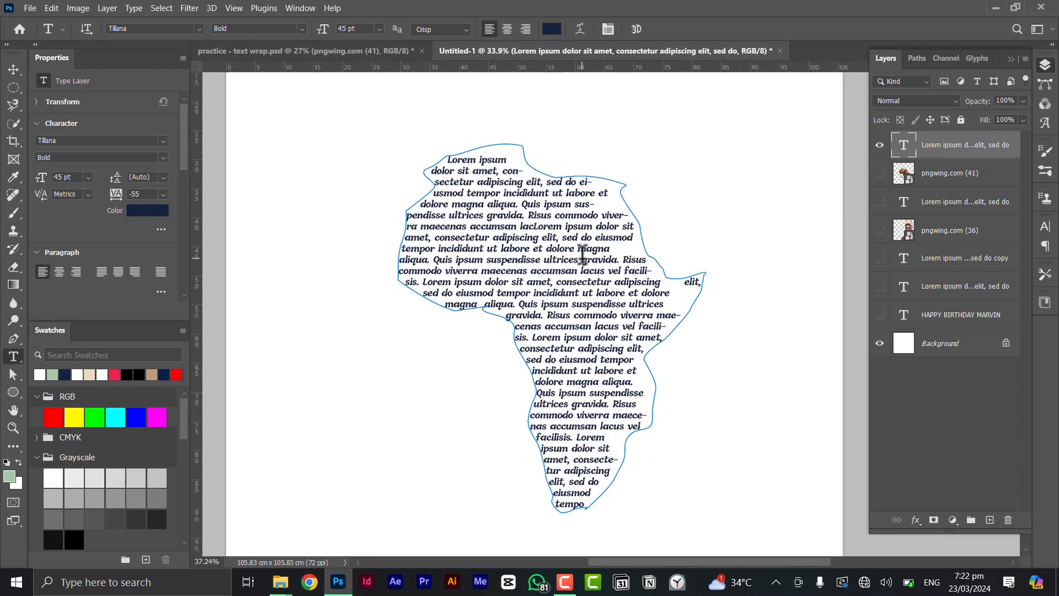
pyautogui.scroll(-1, 589, 264)
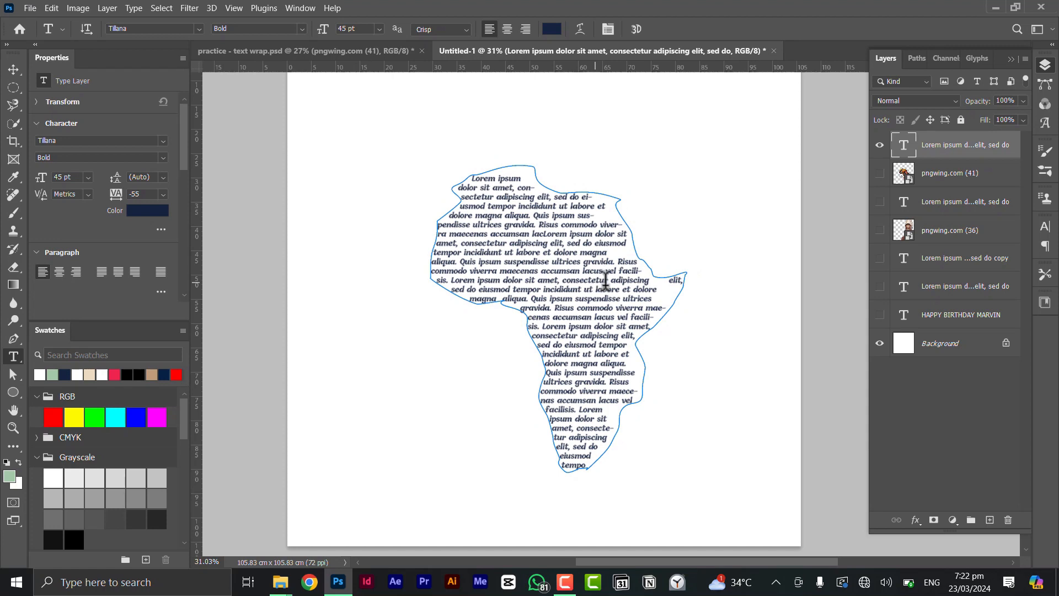
pyautogui.click(13, 70)
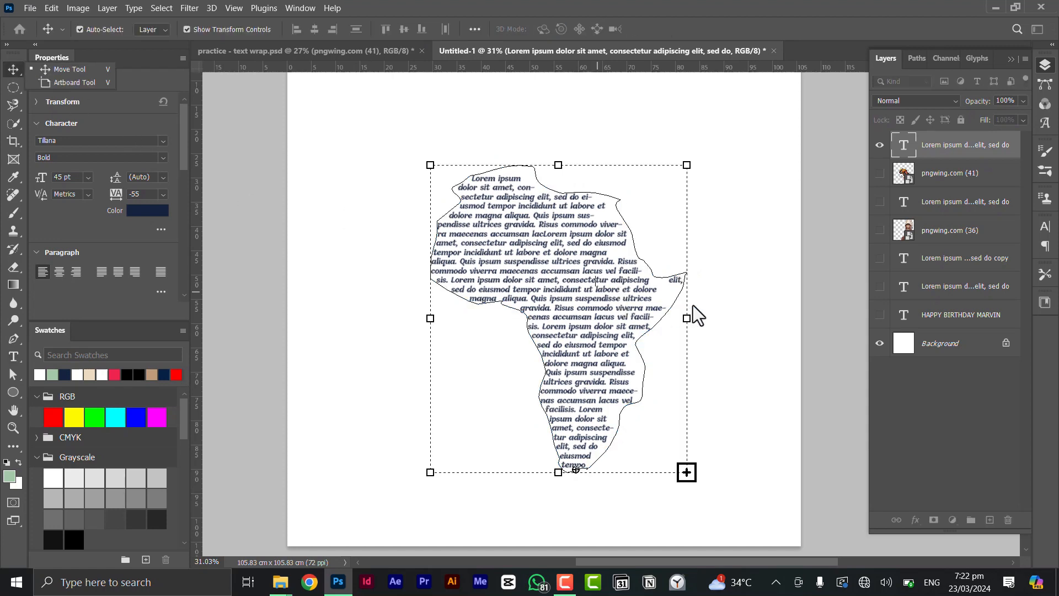
# Select the Lorem ipsum layer, enter text editing, and nudge the text frame slightly up-left
pyautogui.click(729, 290)
pyautogui.scroll(-5, 609, 307)
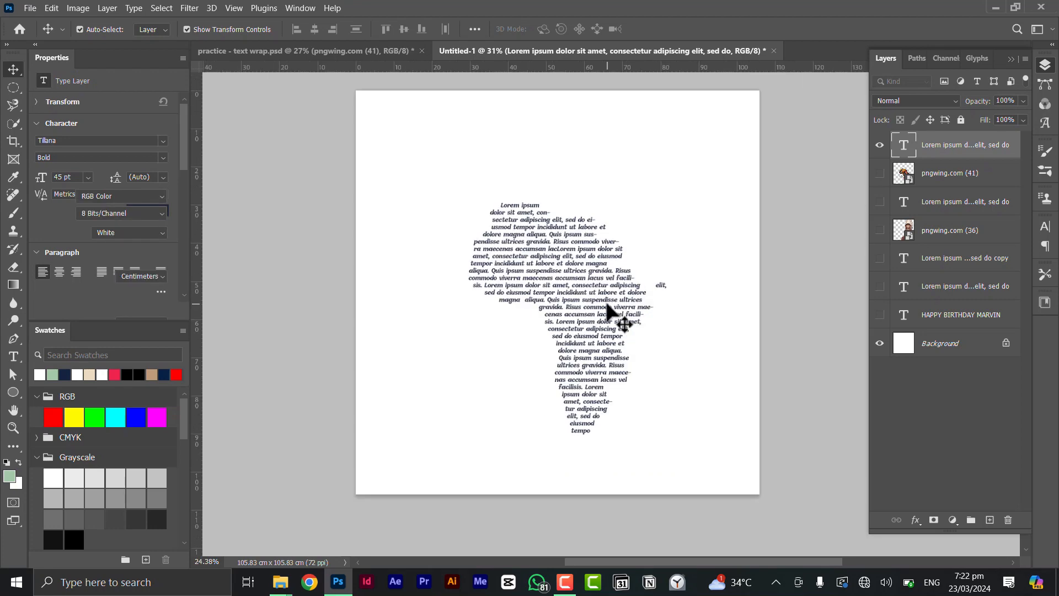
pyautogui.scroll(4, 606, 305)
pyautogui.click(600, 292)
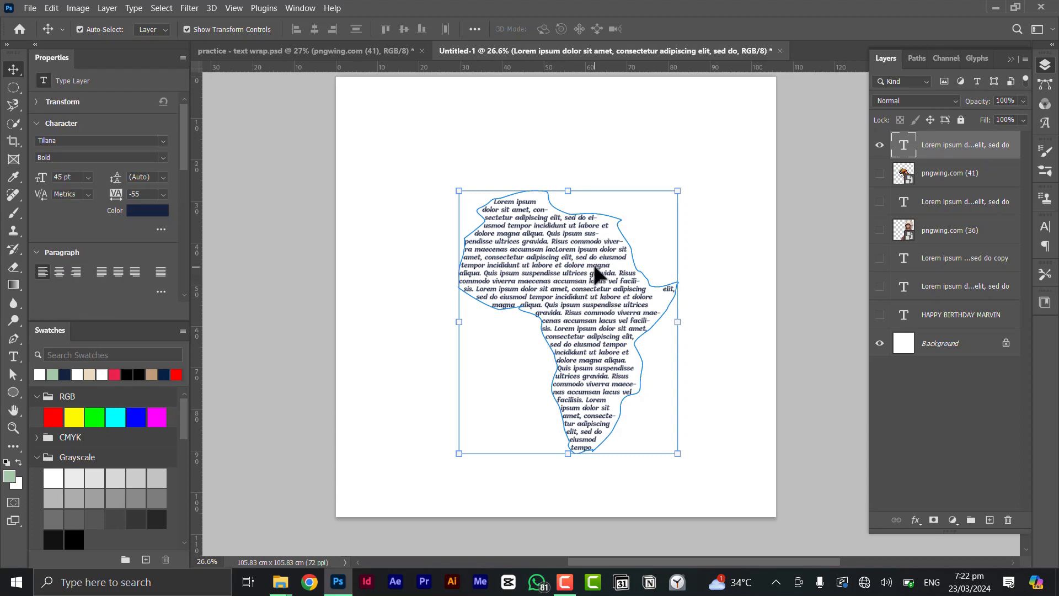
pyautogui.doubleClick(595, 266)
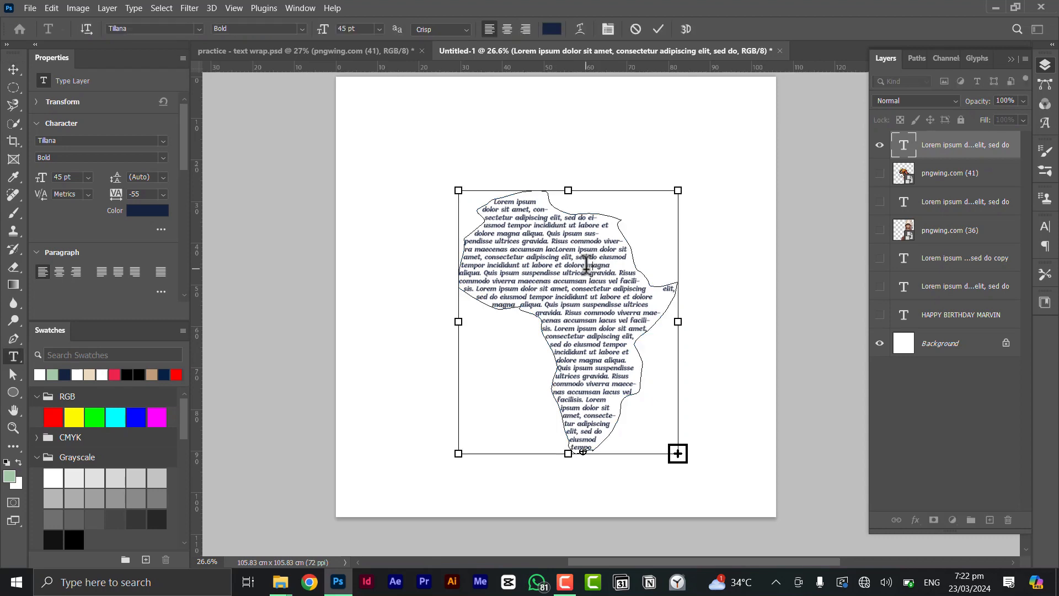
pyautogui.moveTo(598, 274); pyautogui.dragTo(586, 264)
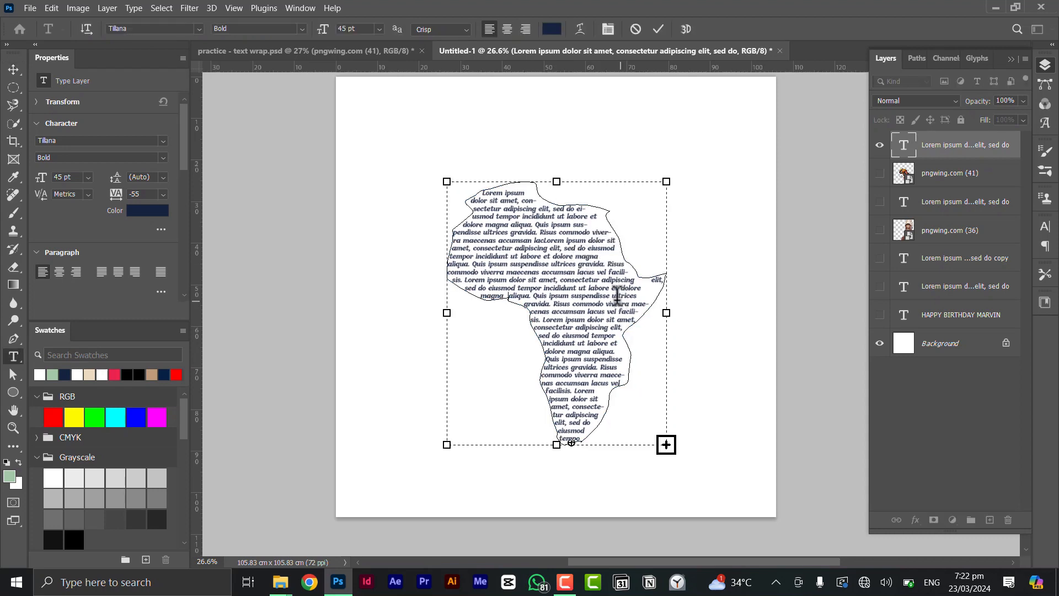
# Paste another Lorem ipsum paragraph and reduce all the text to 32 pt
pyautogui.scroll(1, 602, 286)
pyautogui.write('Lorem ipsum dolor sit amet, consectetur adipiscing elit, sed do eiusmod tempor incididunt ut labore et dolore magna aliqua. Quis ipsum suspendisse ultrices gravida. Risus commodo viverra maecenas accumsan lacus vel facilisis.')
pyautogui.hotkey('ctrl', 'a')
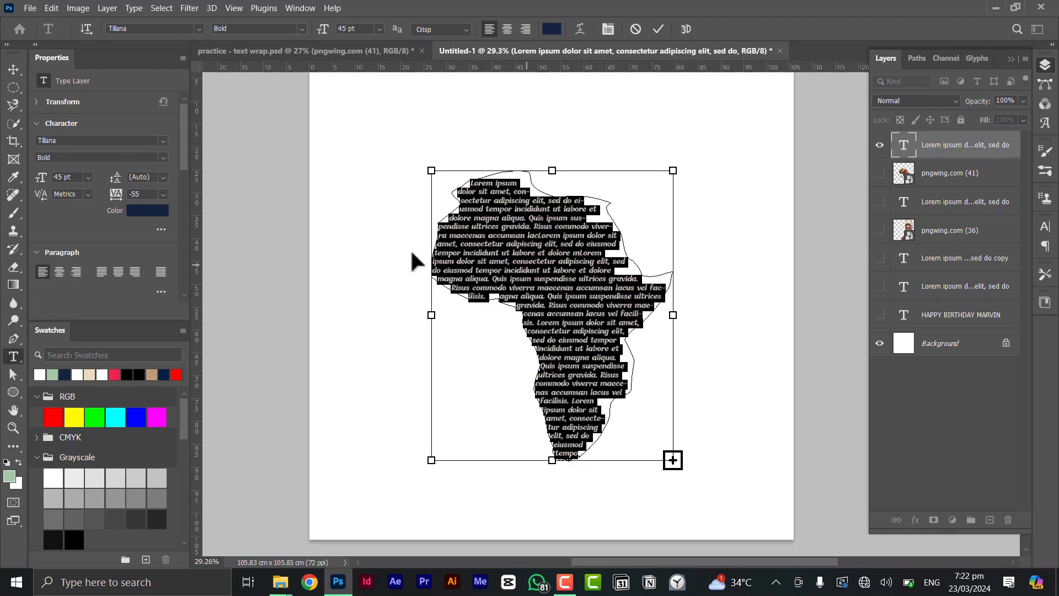
pyautogui.moveTo(42, 179)
pyautogui.mouseDown()
pyautogui.moveTo(35, 193)
pyautogui.moveTo(32, 185)
pyautogui.mouseUp()
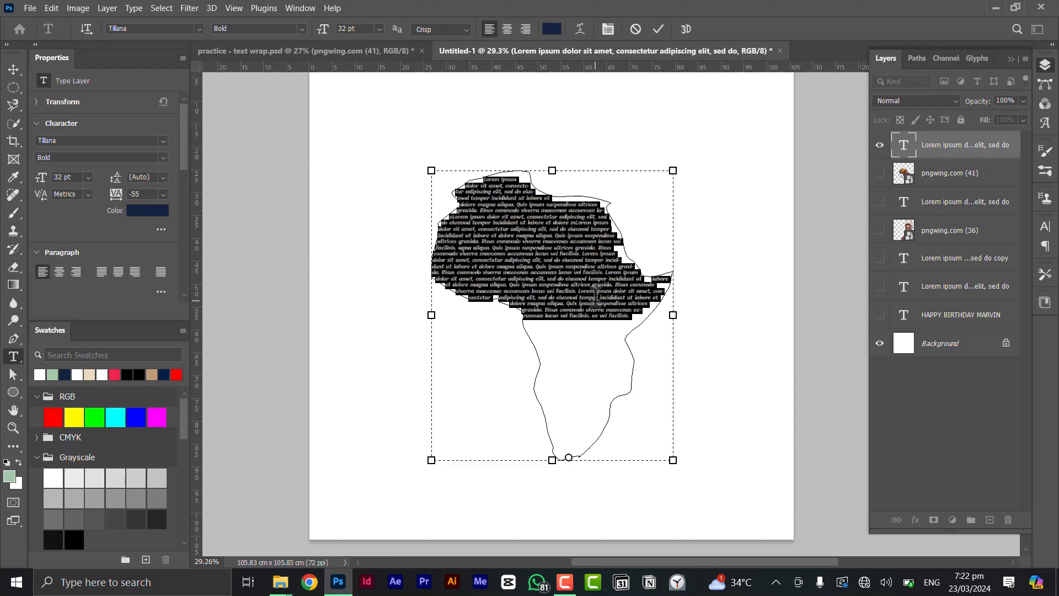
# Append more Lorem ipsum at the end to fill the Africa shape and commit the text
pyautogui.click(596, 296)
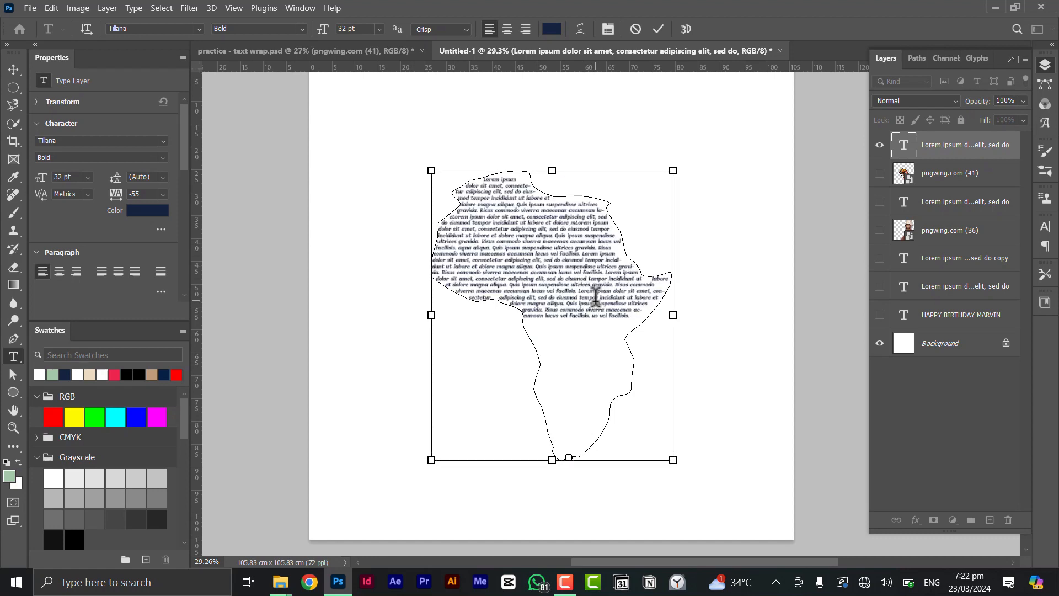
pyautogui.hotkey('ctrl', 'v')
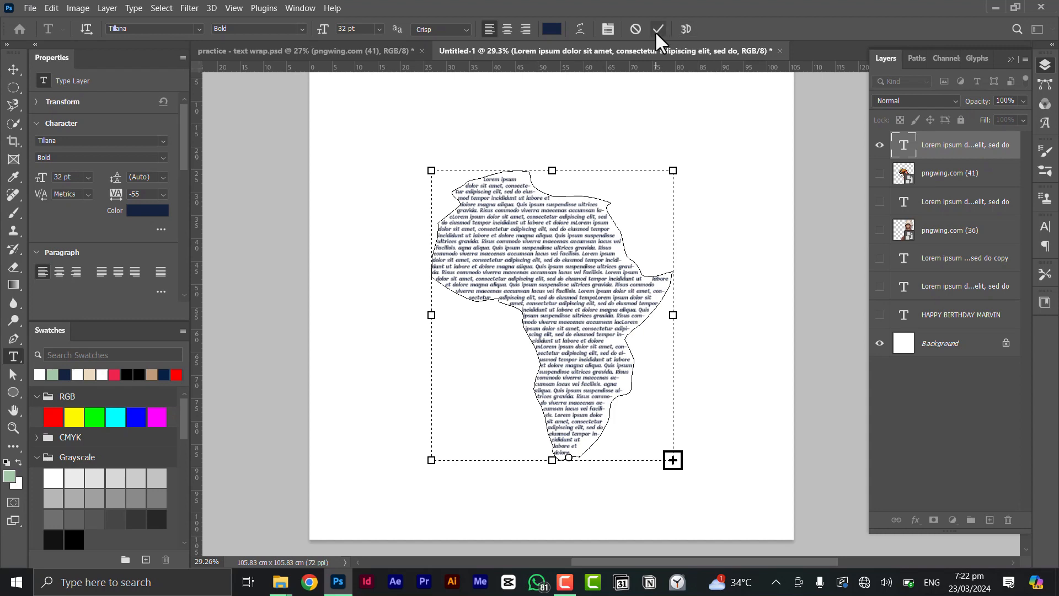
pyautogui.click(239, 152)
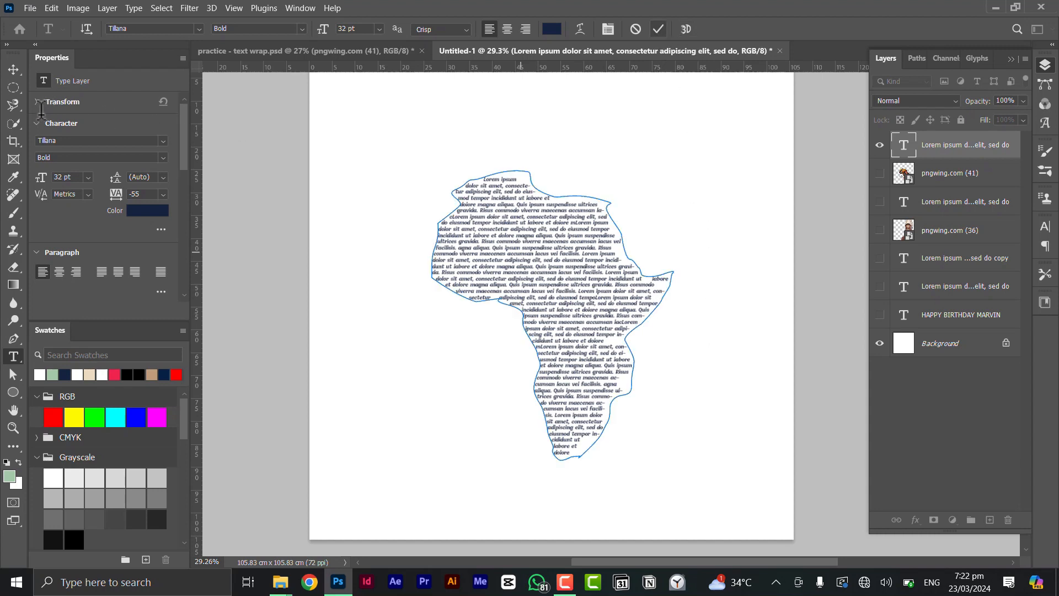
pyautogui.click(13, 71)
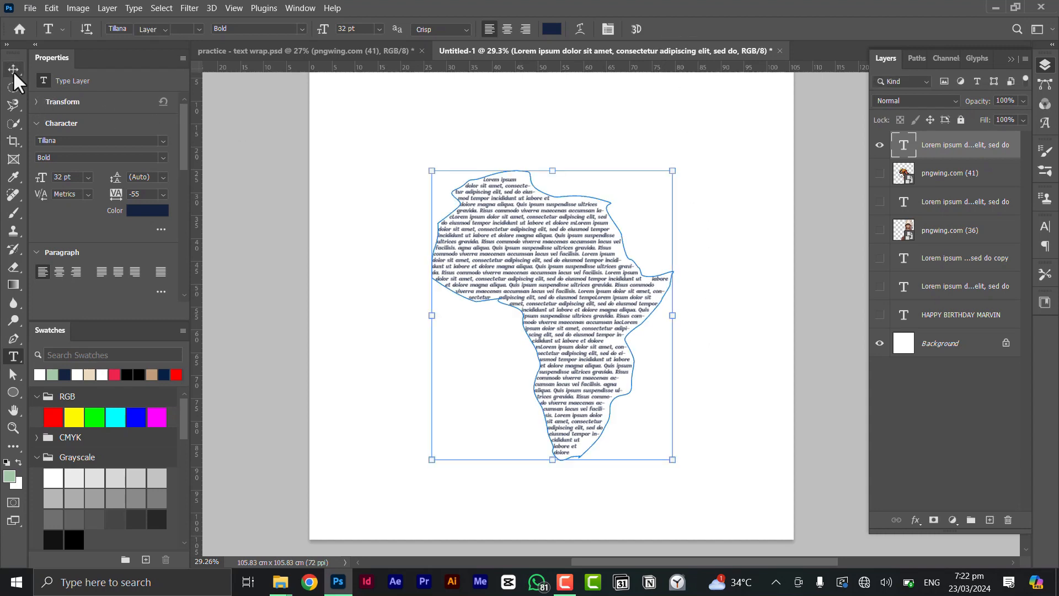
# Deselect the text layer and zoom out to view the 32 pt Africa-shaped text
pyautogui.click(603, 347)
pyautogui.scroll(-1, 601, 345)
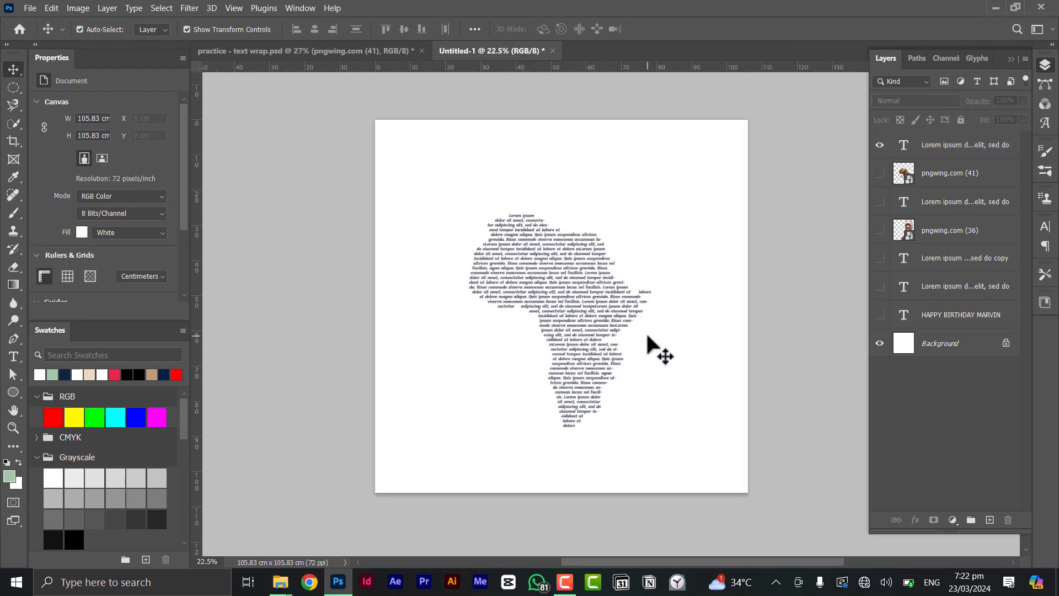